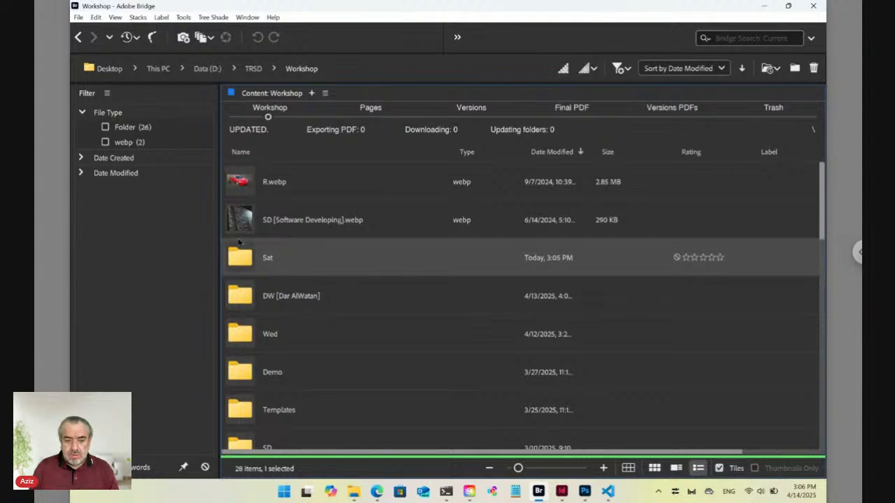
Switch to Edge and view the TreeShade extension page on Adobe Exchange in a maximized window
{"action": "left_click", "coordinate": [377, 493]}
{"action": "left_click", "coordinate": [353, 457]}
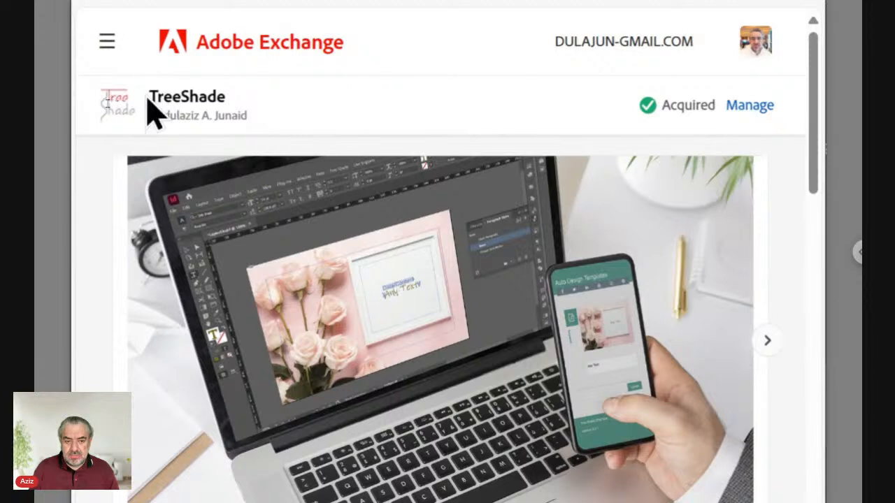
{"action": "left_click_drag", "start_coordinate": [148, 98], "coordinate": [231, 117]}
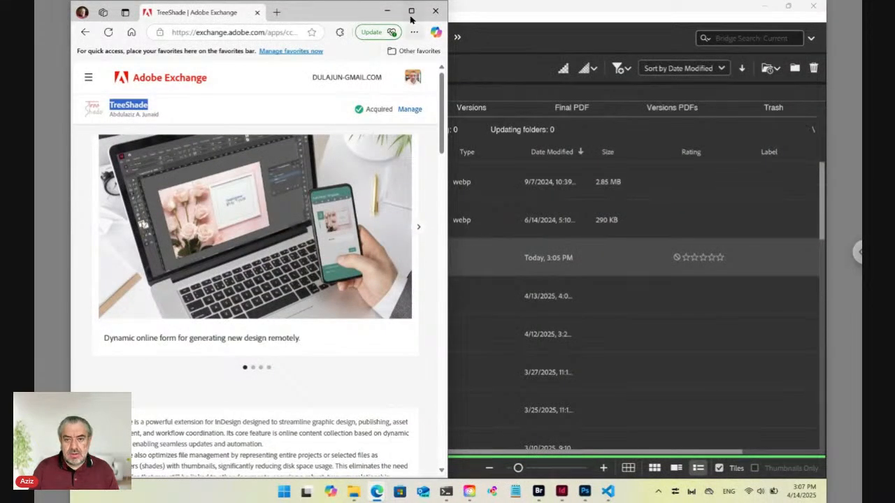
{"action": "left_click", "coordinate": [411, 11]}
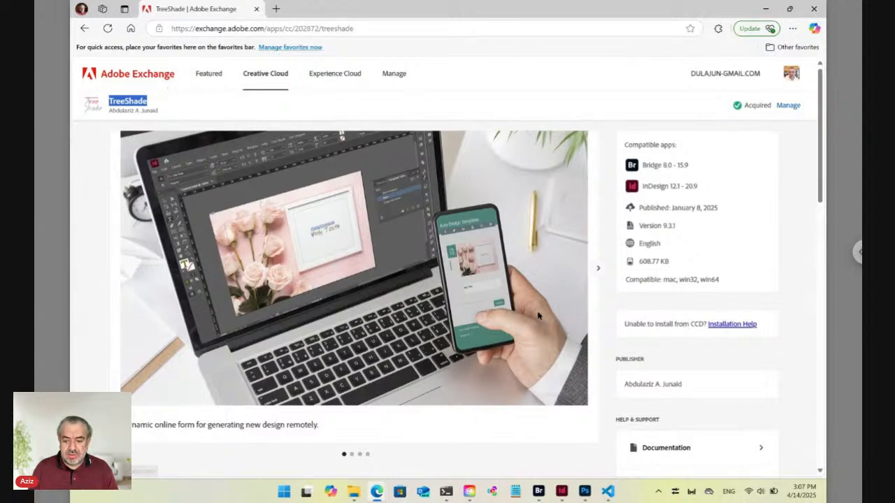
Switch to the terminal and check the PowerShell sessions running node main.js and ngrok
{"action": "left_click", "coordinate": [448, 493]}
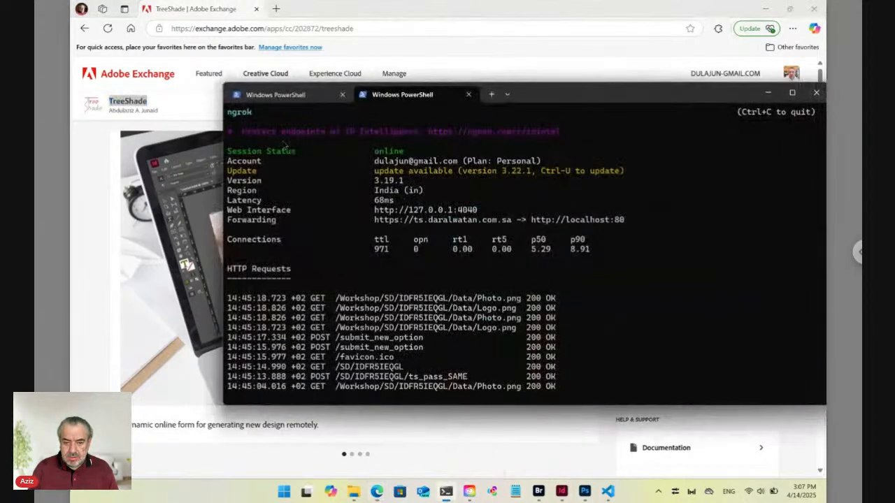
{"action": "left_click", "coordinate": [283, 95]}
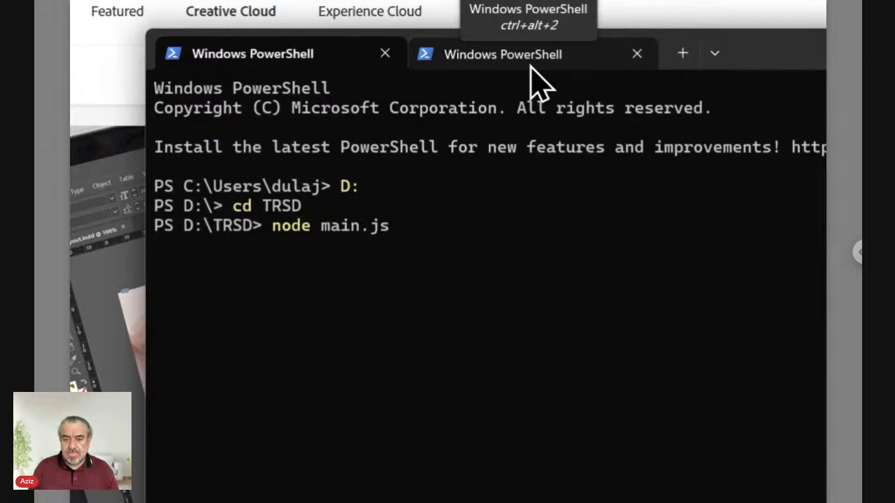
{"action": "left_click", "coordinate": [538, 82]}
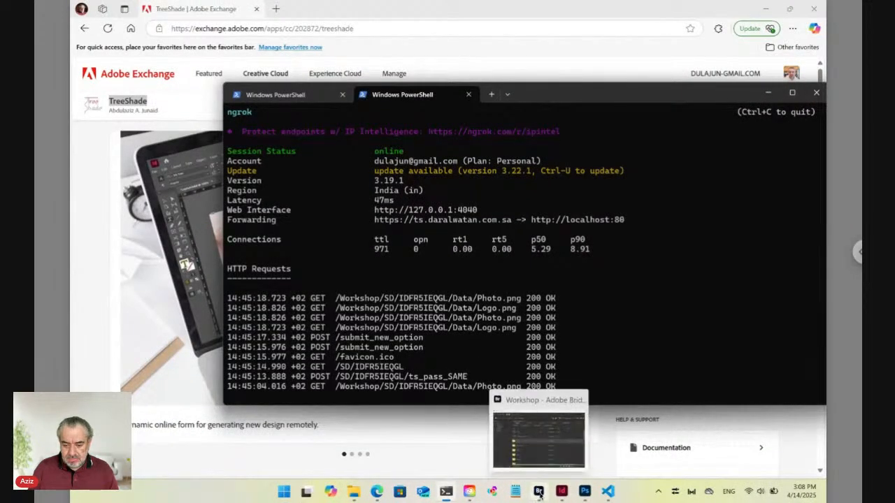
Switch to Adobe Bridge, compare the contents of the Workshop and Versions folders, and return to Workshop
{"action": "left_click", "coordinate": [538, 492]}
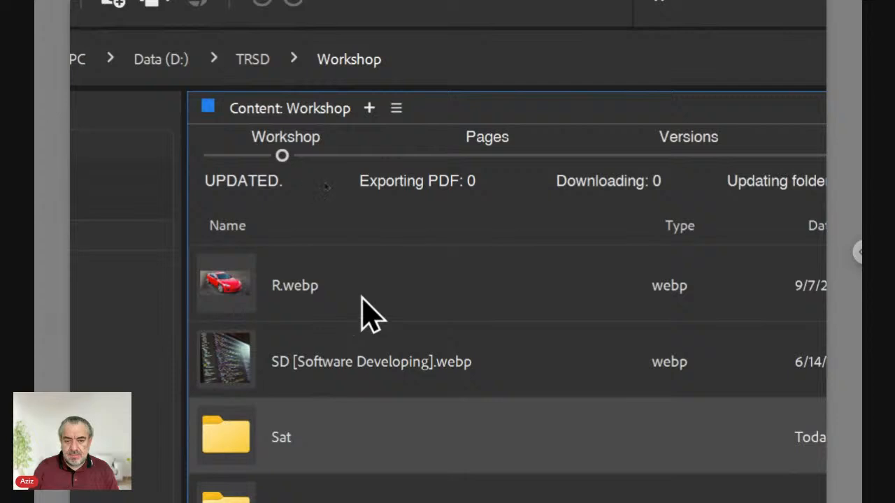
{"action": "left_click", "coordinate": [690, 156]}
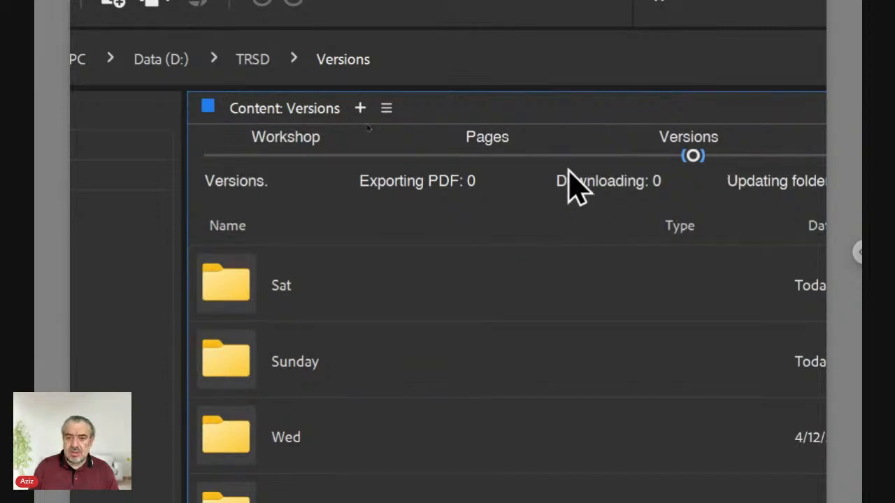
{"action": "left_click", "coordinate": [283, 155]}
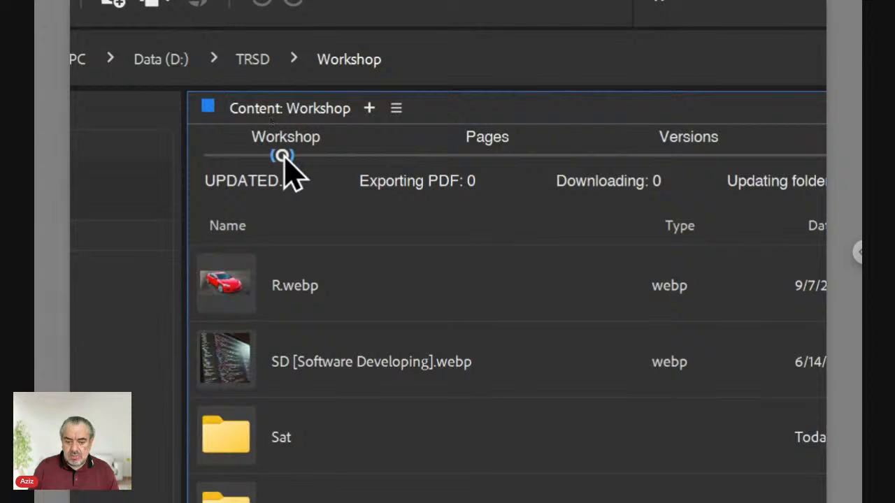
{"action": "left_click", "coordinate": [233, 314]}
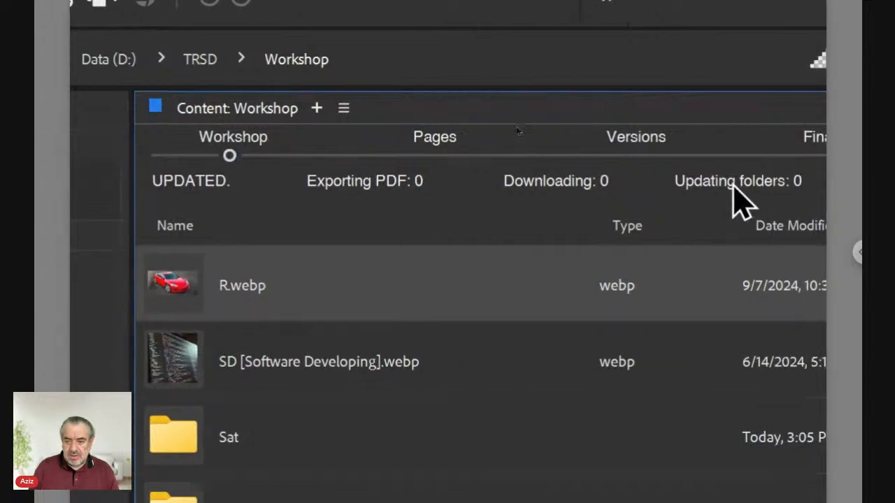
{"action": "left_click", "coordinate": [638, 156]}
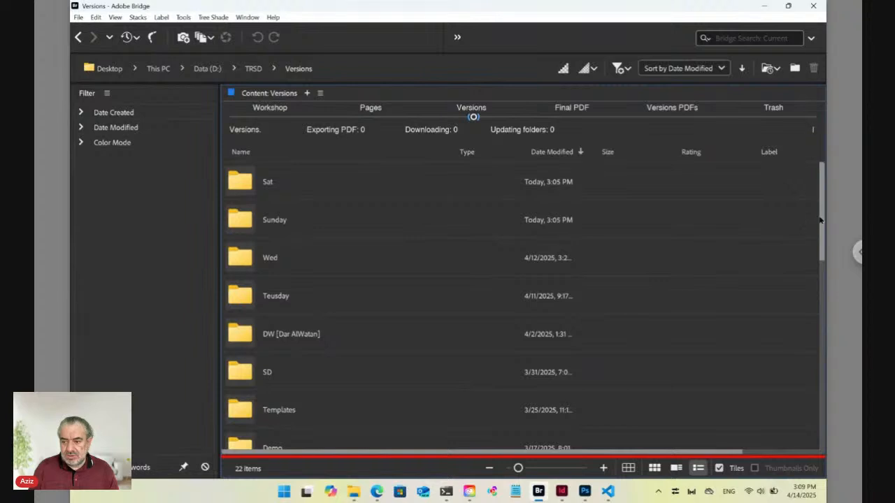
{"action": "scroll", "coordinate": [800, 371], "scroll_direction": "down", "scroll_amount": 10}
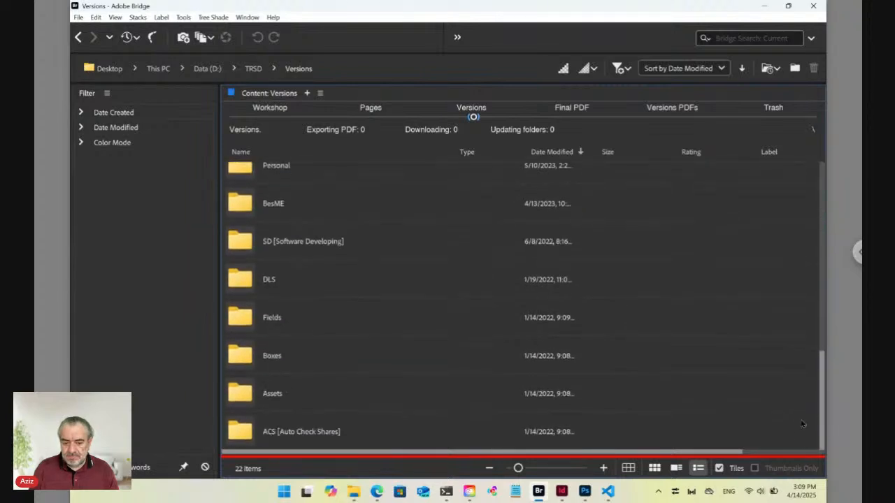
{"action": "left_click_drag", "start_coordinate": [820, 377], "coordinate": [818, 198]}
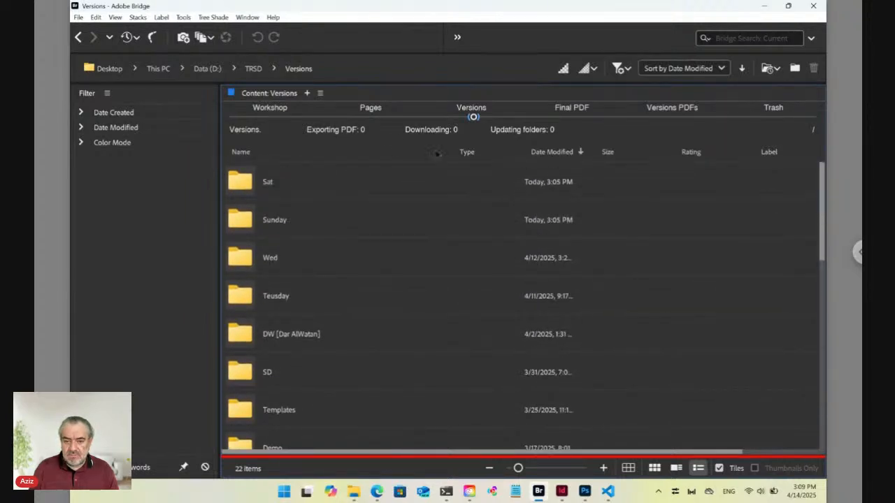
{"action": "left_click", "coordinate": [269, 119]}
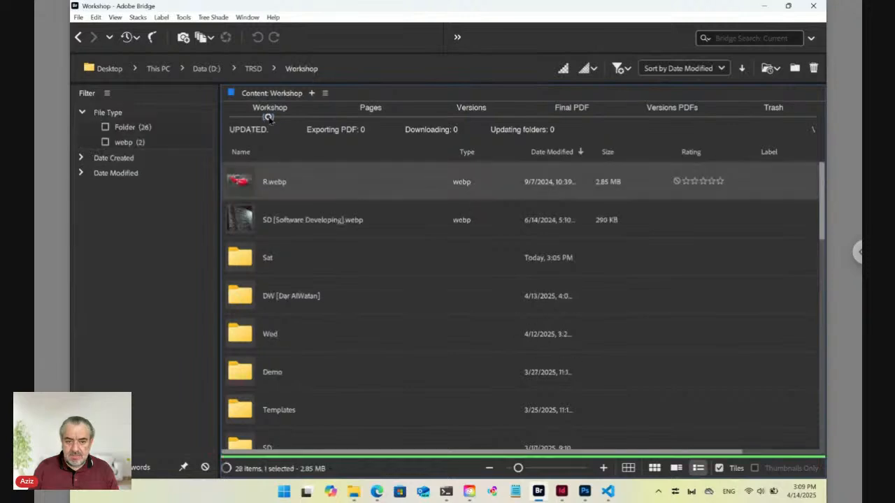
Create a new version of R.webp without putting it under editing, and check for it in the Versions folder
{"action": "right_click", "coordinate": [240, 183]}
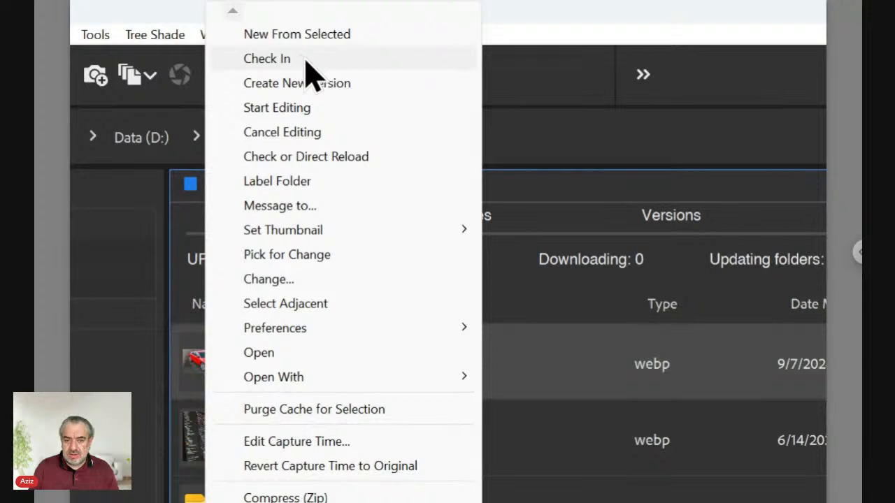
{"action": "left_click", "coordinate": [309, 107]}
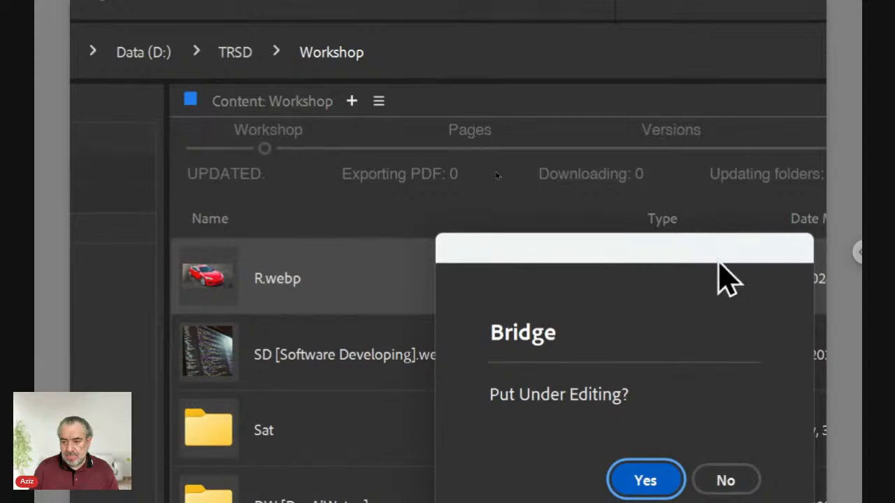
{"action": "left_click_drag", "start_coordinate": [719, 260], "coordinate": [625, 154]}
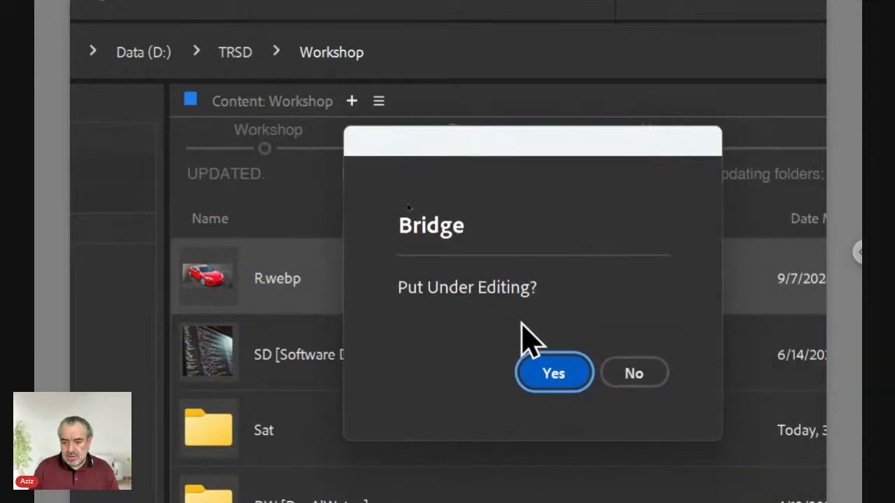
{"action": "left_click", "coordinate": [637, 373]}
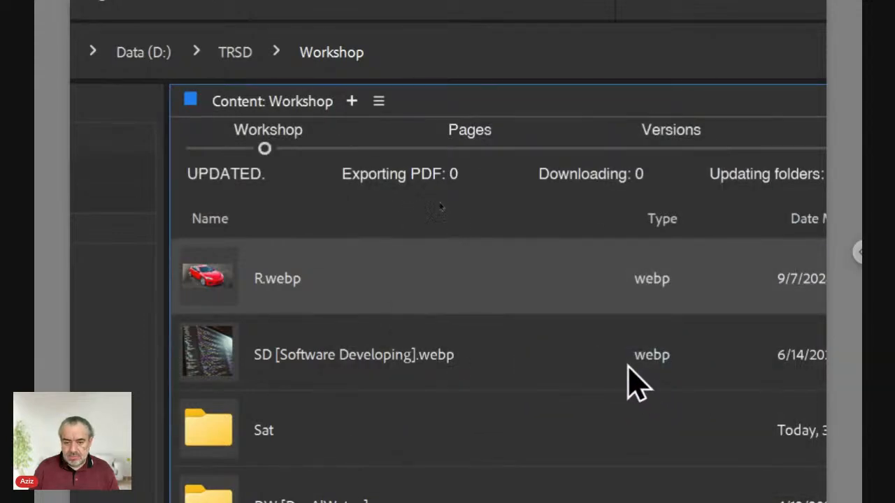
{"action": "left_click", "coordinate": [675, 149]}
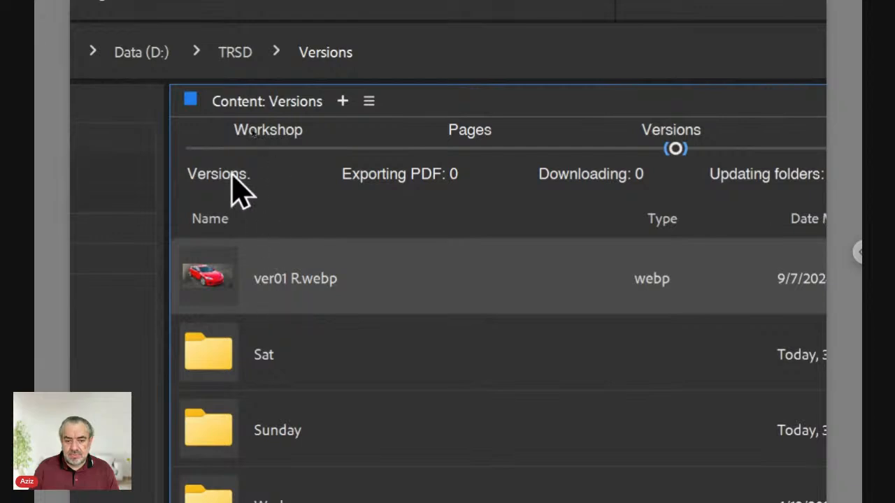
{"action": "left_click", "coordinate": [269, 148]}
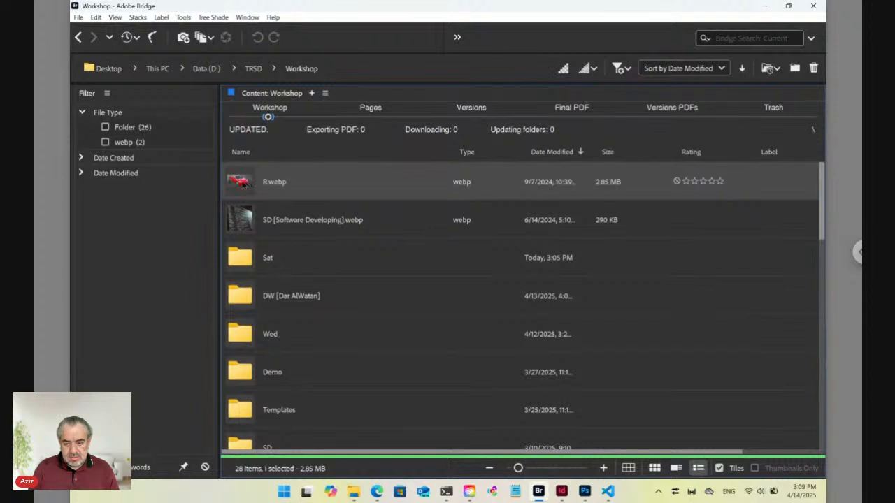
Open R.webp from the Workshop folder in Photoshop
{"action": "left_click_drag", "start_coordinate": [307, 181], "coordinate": [395, 277]}
{"action": "key", "text": "alt+Tab"}
{"action": "key", "text": "alt+Tab"}
{"action": "key", "text": "alt+Tab"}
{"action": "key", "text": "alt+Tab"}
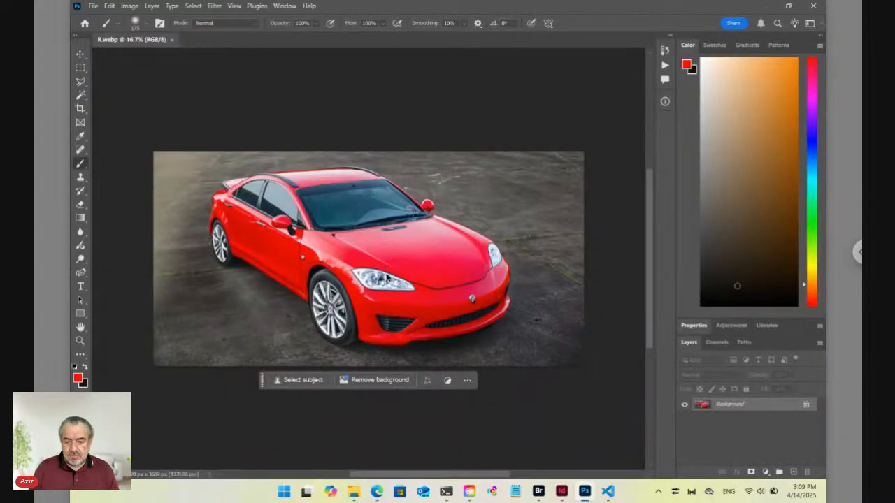
Fill a rectangular selection on the ground beside the car's front wheel with the red foreground colour
{"action": "left_click_drag", "start_coordinate": [411, 249], "coordinate": [312, 263]}
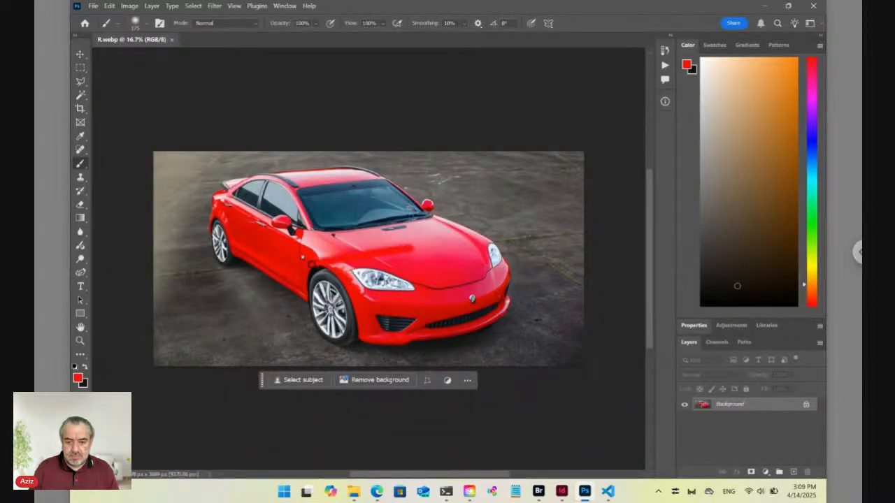
{"action": "key", "text": "ctrl+z"}
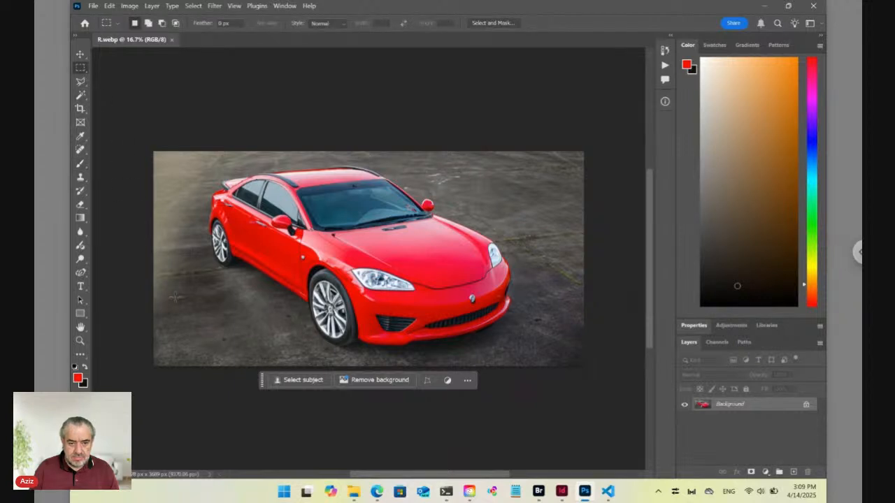
{"action": "left_click_drag", "start_coordinate": [177, 296], "coordinate": [273, 345]}
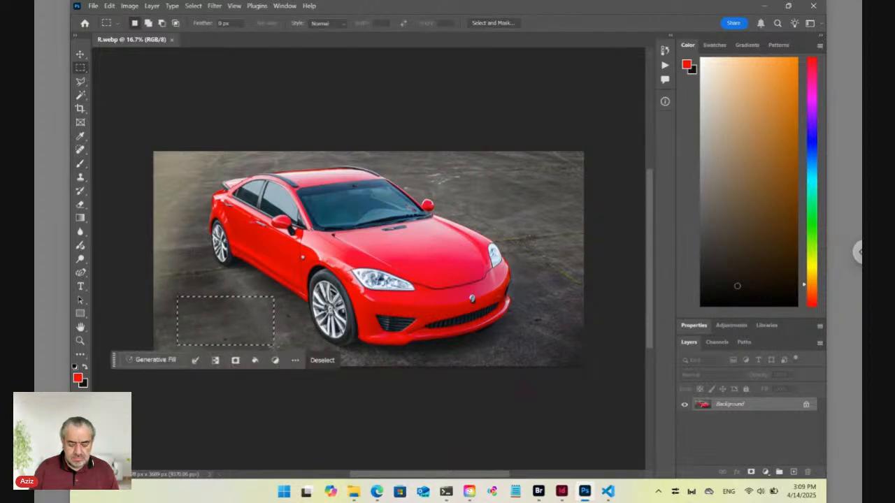
{"action": "key", "text": "alt+BackSpace"}
Save the edited R.webp and close it
{"action": "key", "text": "ctrl+s"}
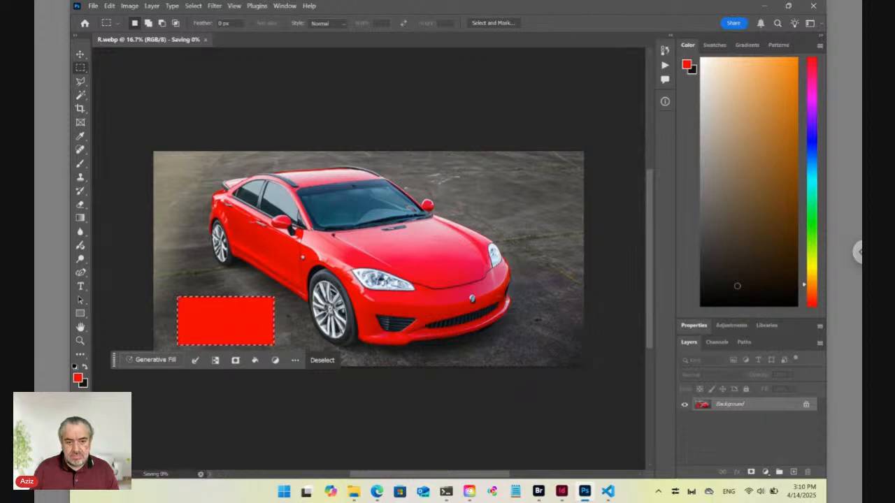
{"action": "key", "text": "ctrl+w"}
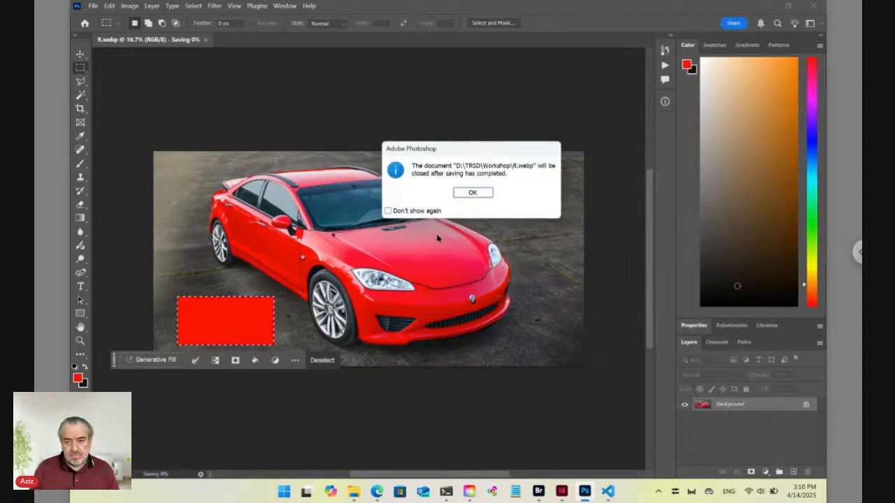
{"action": "left_click", "coordinate": [470, 193]}
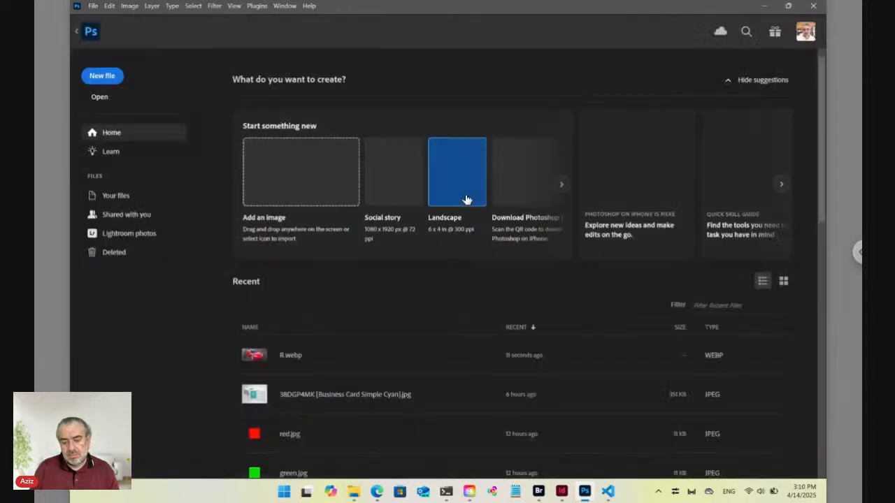
Switch back to Adobe Bridge, narrow the Name column and widen the Label column in the Workshop list
{"action": "left_click", "coordinate": [538, 492]}
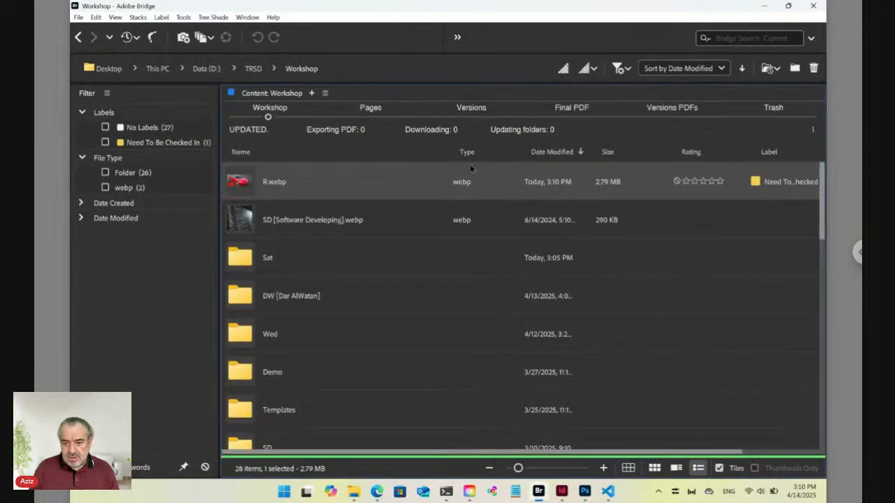
{"action": "left_click_drag", "start_coordinate": [448, 152], "coordinate": [360, 153]}
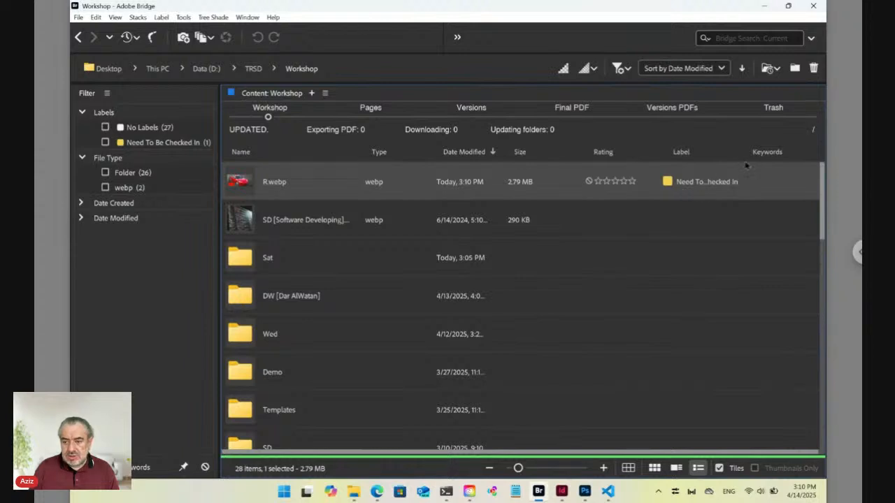
{"action": "left_click_drag", "start_coordinate": [741, 155], "coordinate": [767, 153]}
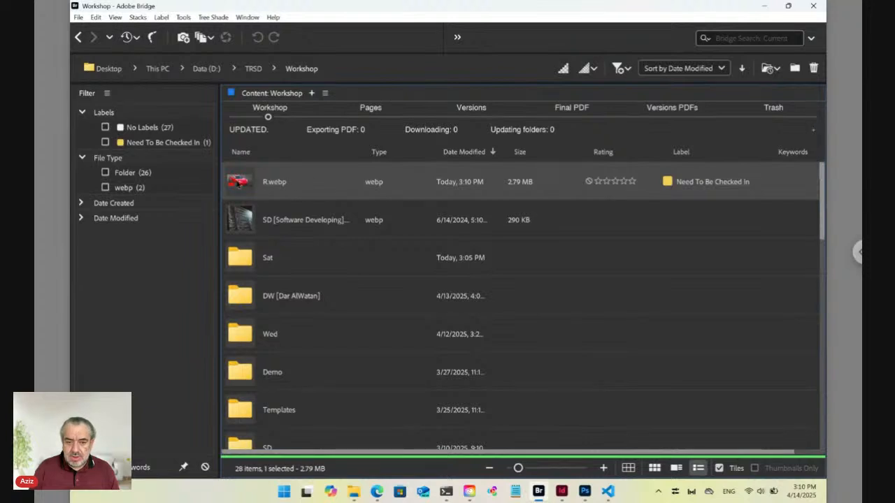
Create a new version of the edited R.webp without putting it under editing, and refresh the Workshop view
{"action": "right_click", "coordinate": [237, 182]}
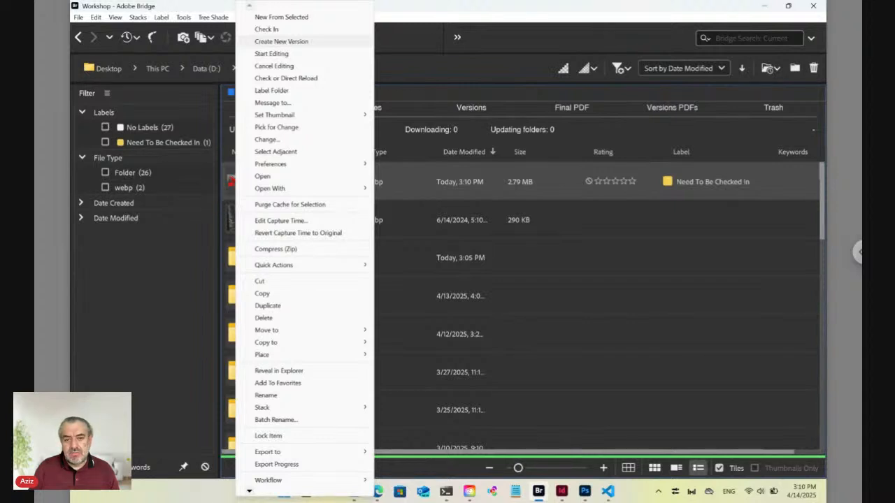
{"action": "left_click", "coordinate": [281, 44]}
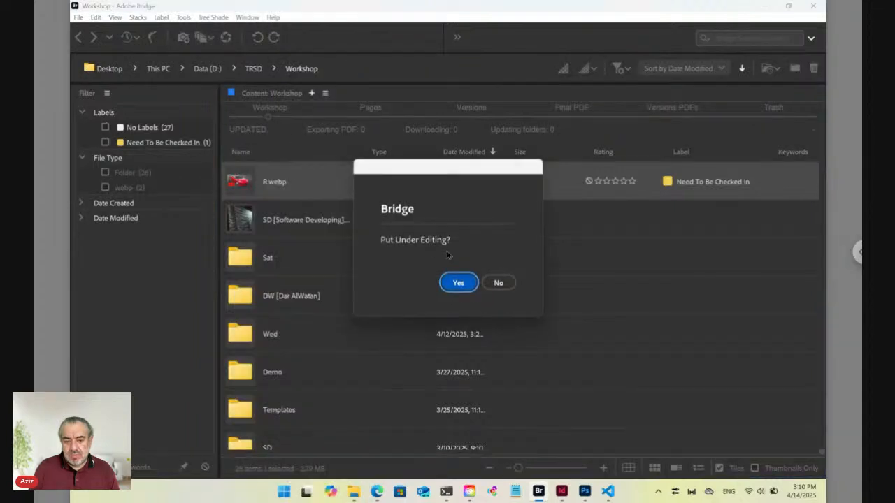
{"action": "left_click", "coordinate": [507, 282]}
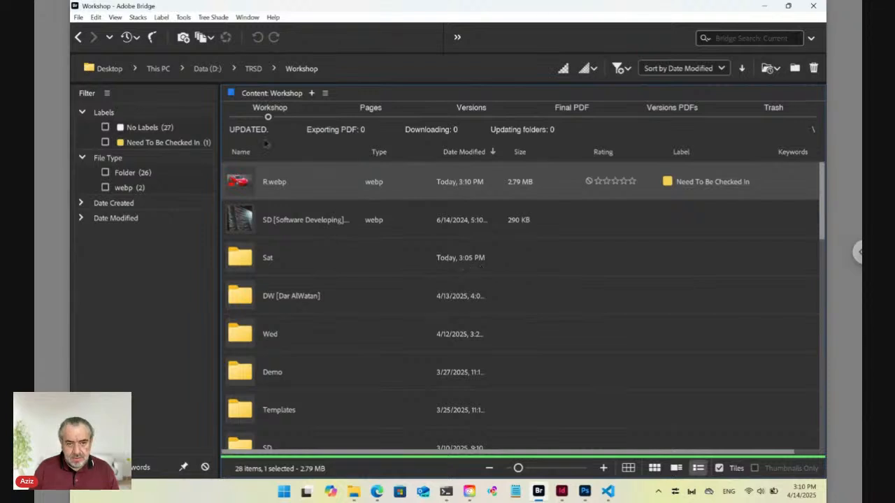
{"action": "left_click", "coordinate": [116, 17]}
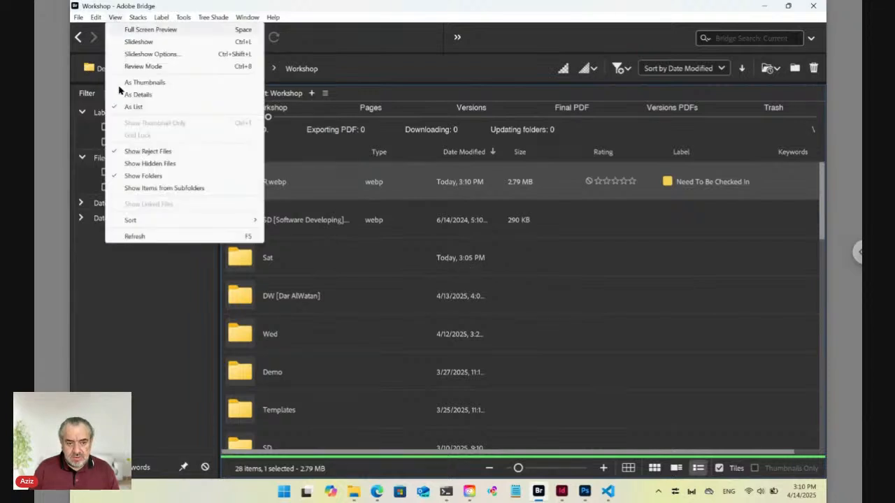
{"action": "left_click", "coordinate": [139, 236]}
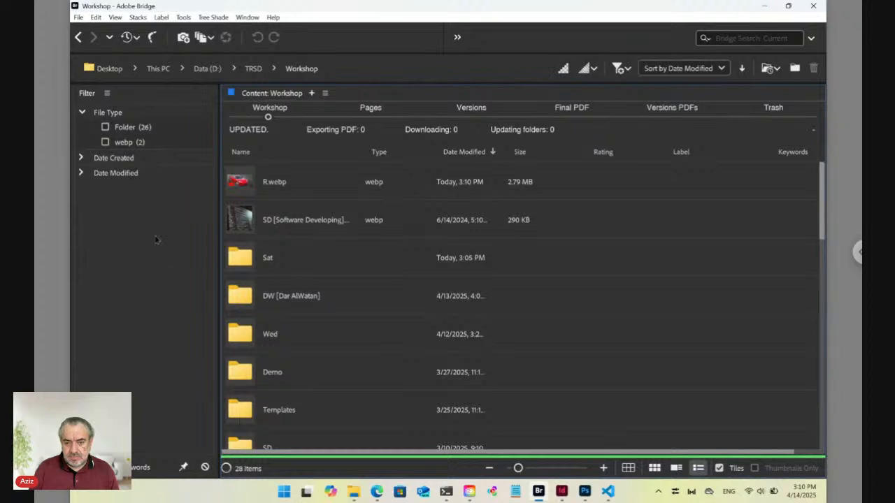
Label R.webp in the Workshop folder as Need To Be Checked In and keep it selected
{"action": "left_click", "coordinate": [294, 195]}
{"action": "key", "text": "ctrl+7"}
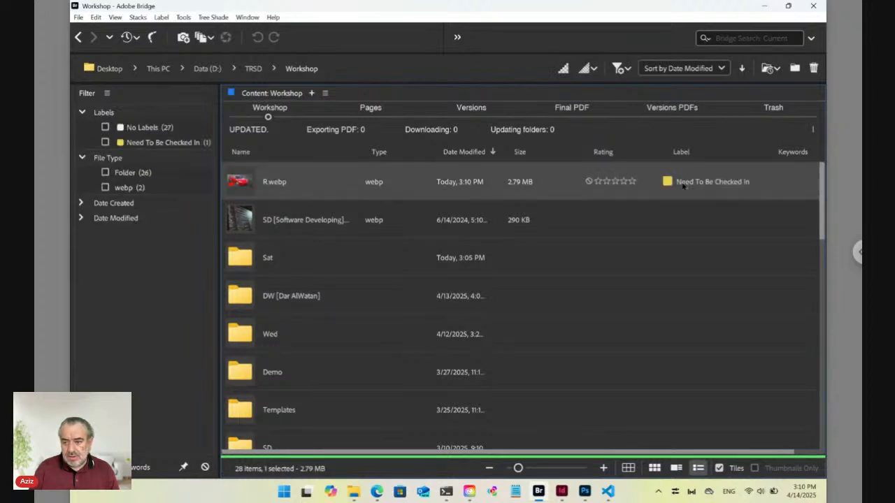
{"action": "key", "text": "Down"}
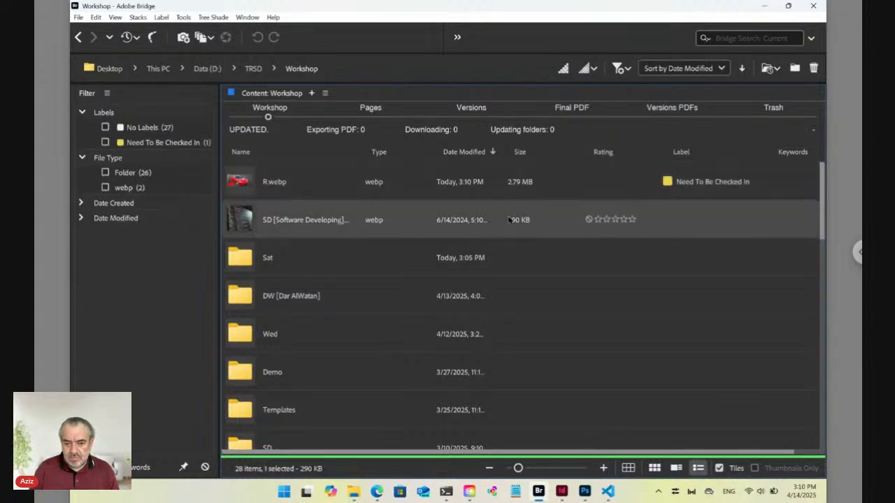
{"action": "key", "text": "Up"}
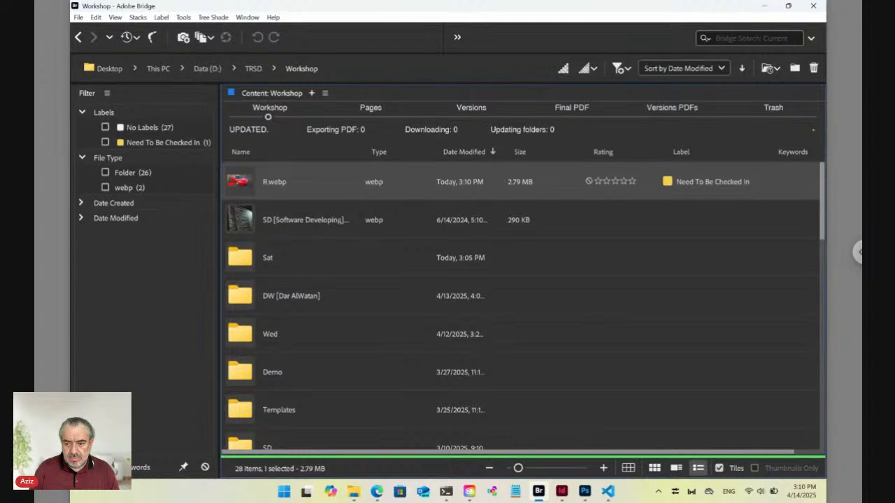
{"action": "left_click", "coordinate": [586, 494]}
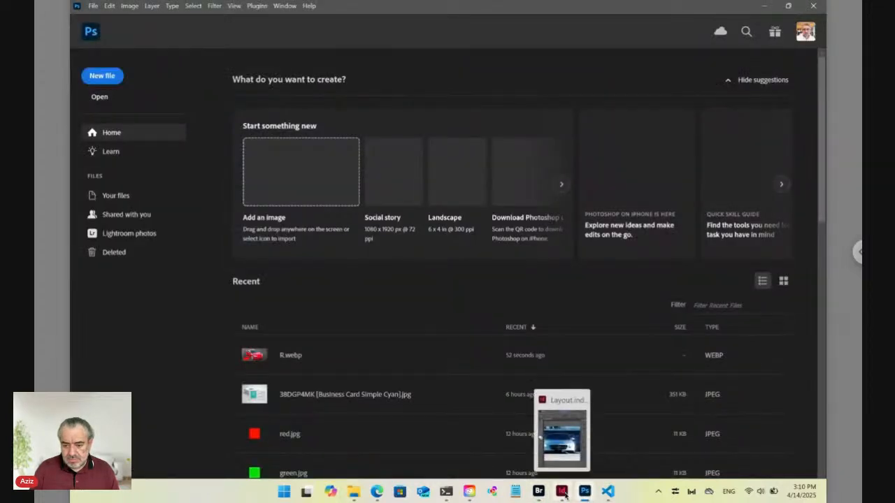
{"action": "left_click", "coordinate": [539, 493]}
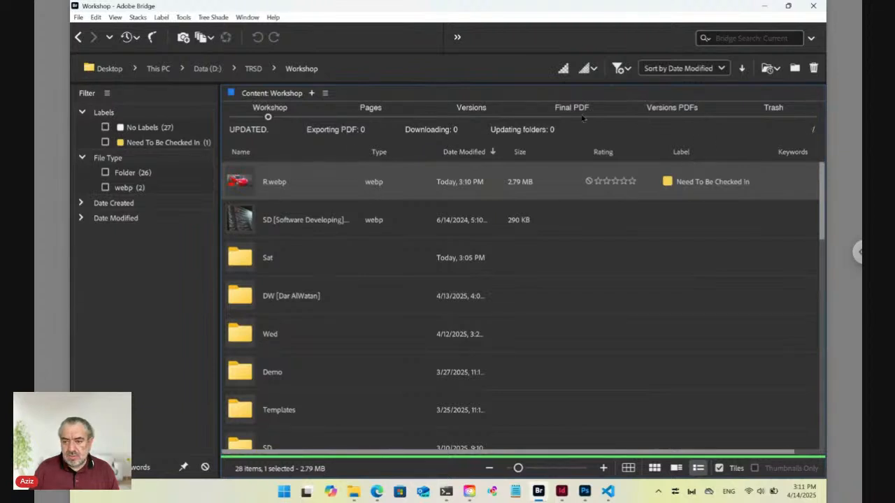
Go to the Versions folder, select ver02 R.webp and ver01 R.webp, and enlarge the thumbnails to compare them
{"action": "left_click", "coordinate": [470, 116]}
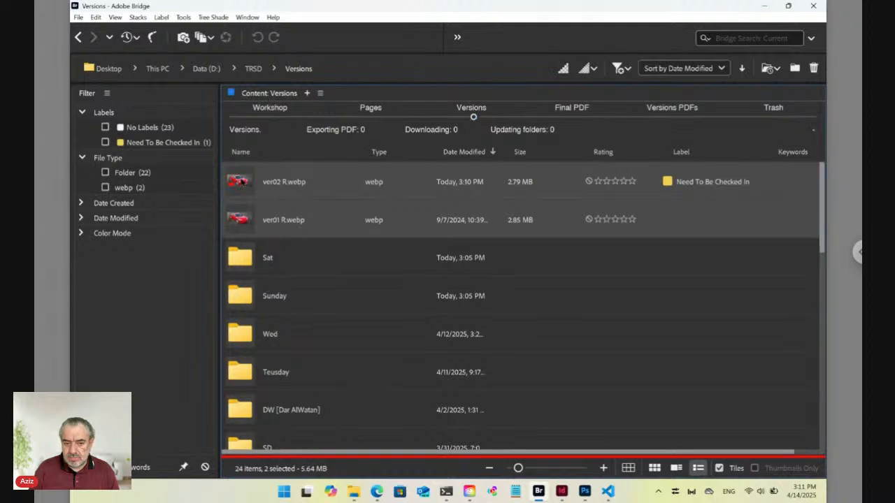
{"action": "left_click", "coordinate": [239, 181]}
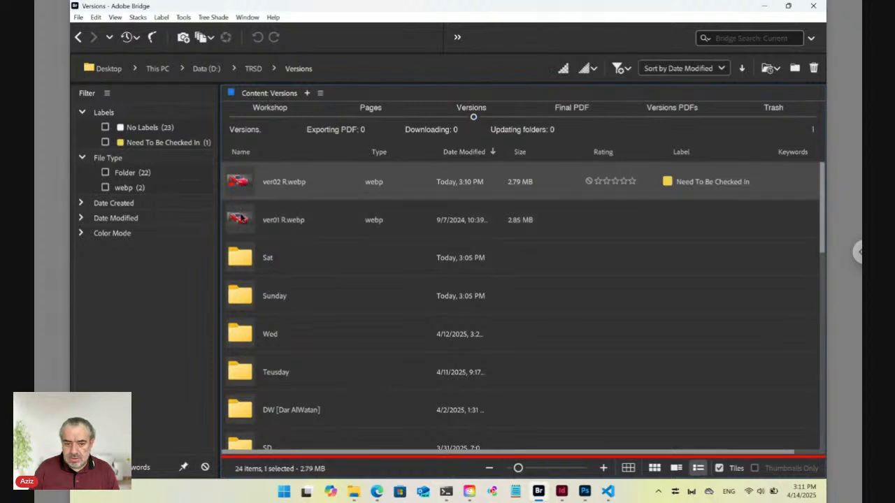
{"action": "left_click", "coordinate": [240, 214], "text": "ctrl"}
{"action": "left_click_drag", "start_coordinate": [518, 467], "coordinate": [556, 474]}
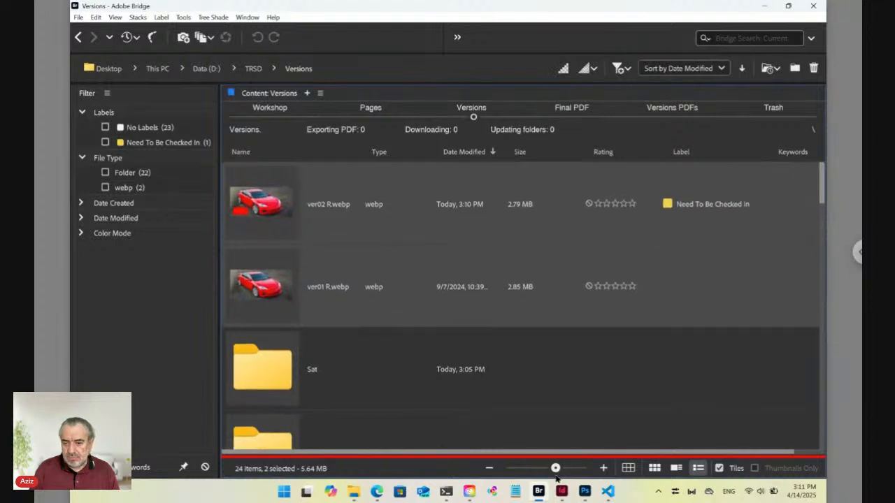
Return to the Workshop folder and check in R.webp without marking it as final
{"action": "left_click", "coordinate": [268, 112]}
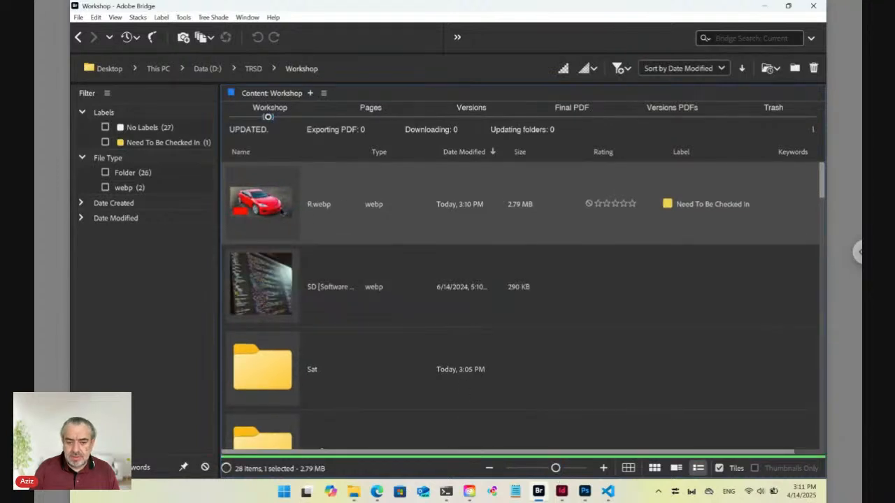
{"action": "right_click", "coordinate": [281, 211]}
{"action": "left_click", "coordinate": [315, 35]}
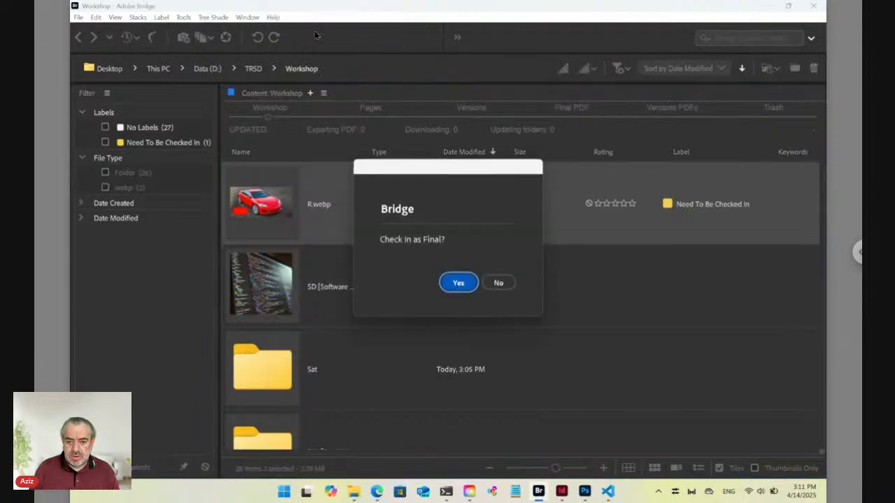
{"action": "left_click", "coordinate": [492, 285]}
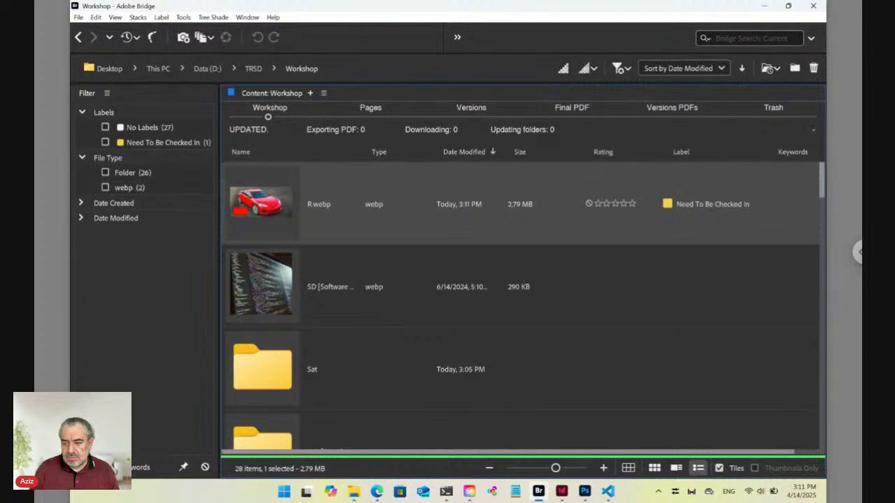
{"action": "left_click", "coordinate": [585, 493]}
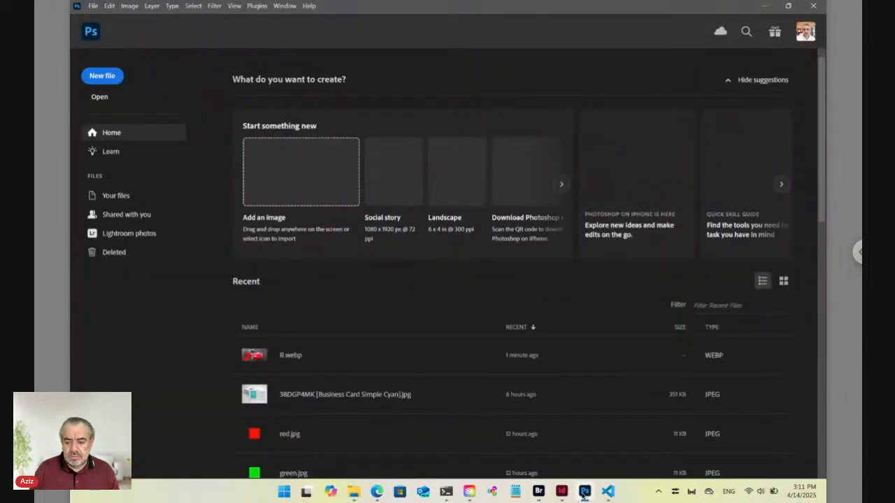
{"action": "left_click", "coordinate": [538, 492]}
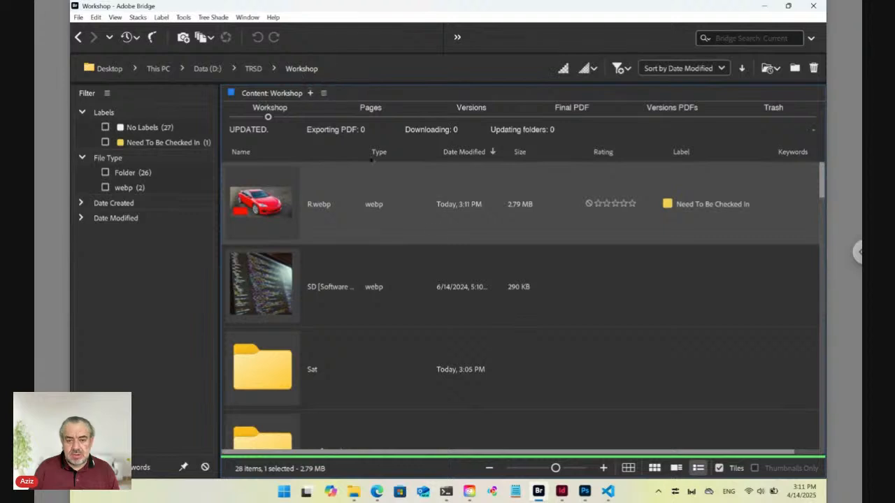
Create a folder named Monday in the Workshop folder and open it
{"action": "key", "text": "ctrl+shift+n"}
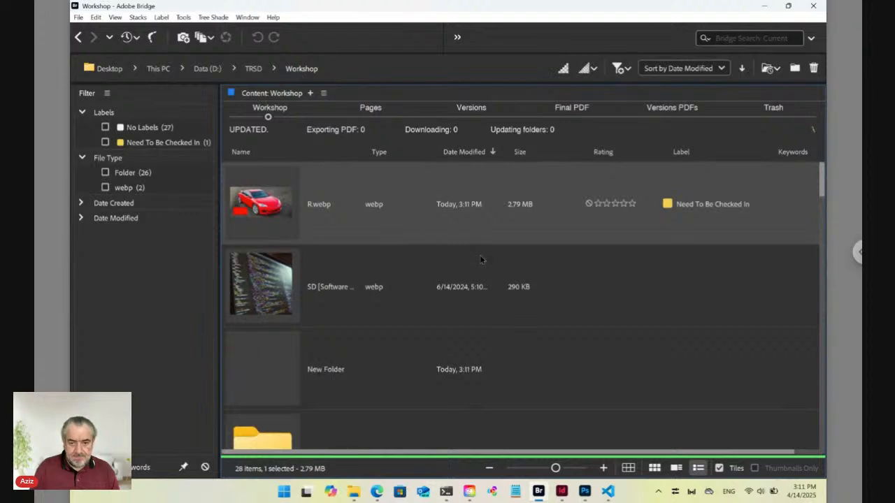
{"action": "type", "text": "Monday"}
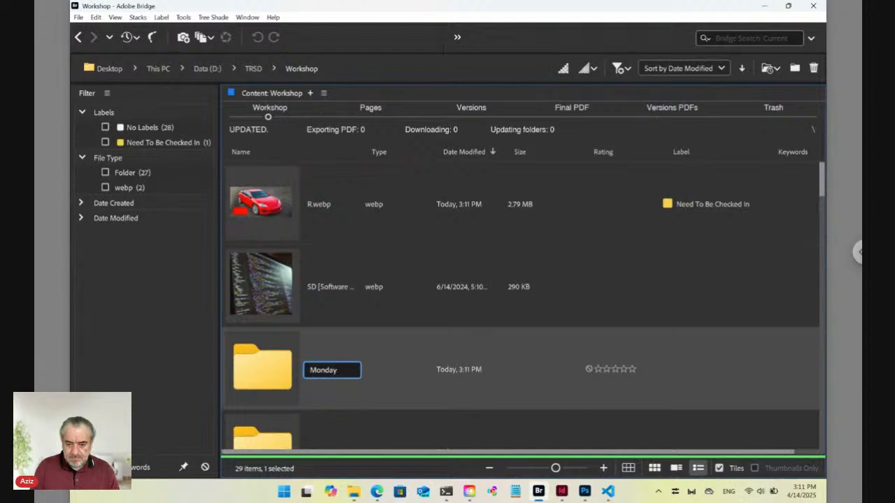
{"action": "key", "text": "Return"}
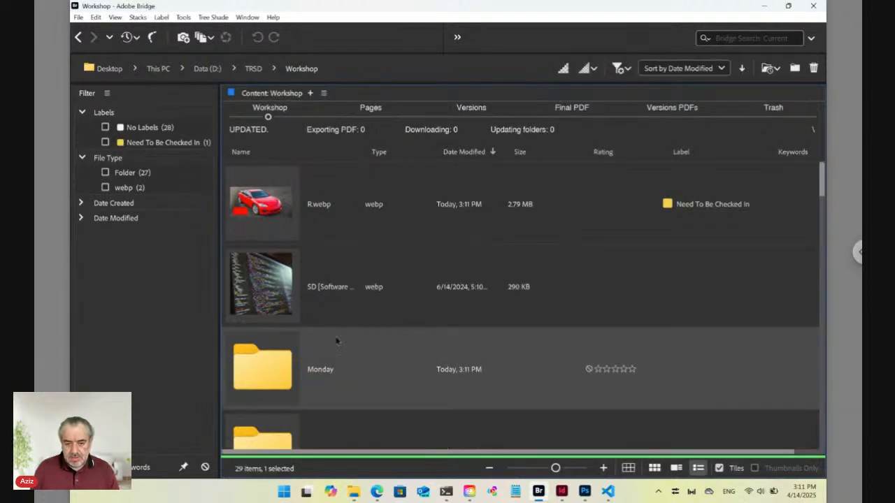
{"action": "double_click", "coordinate": [267, 362]}
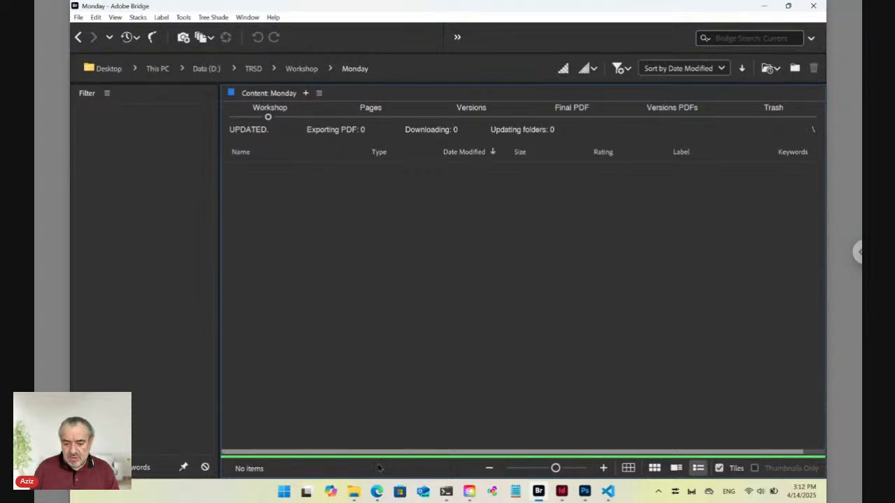
Start a new Tree Shade file from the Plain template in the Monday folder, accepting the direct command .$/<CE><D><FN>
{"action": "left_click", "coordinate": [213, 19]}
{"action": "mouse_move", "coordinate": [221, 29]}
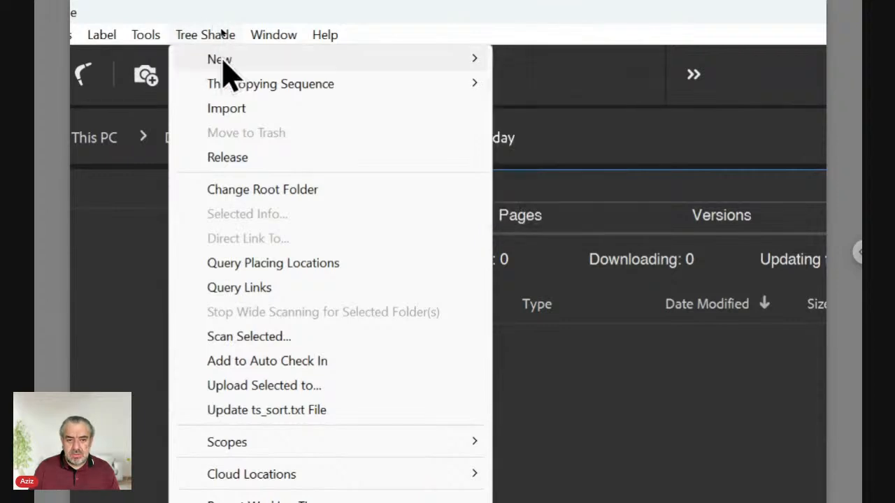
{"action": "mouse_move", "coordinate": [223, 58]}
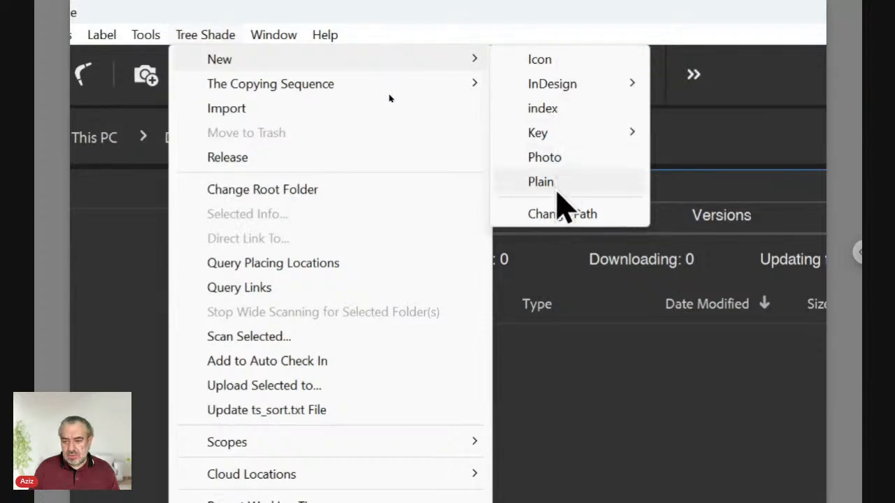
{"action": "left_click", "coordinate": [556, 185]}
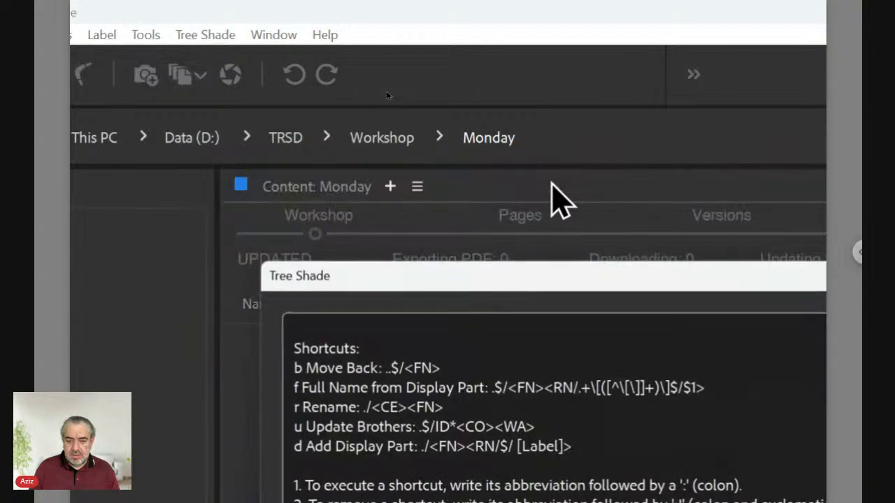
{"action": "left_click_drag", "start_coordinate": [525, 278], "coordinate": [392, 78]}
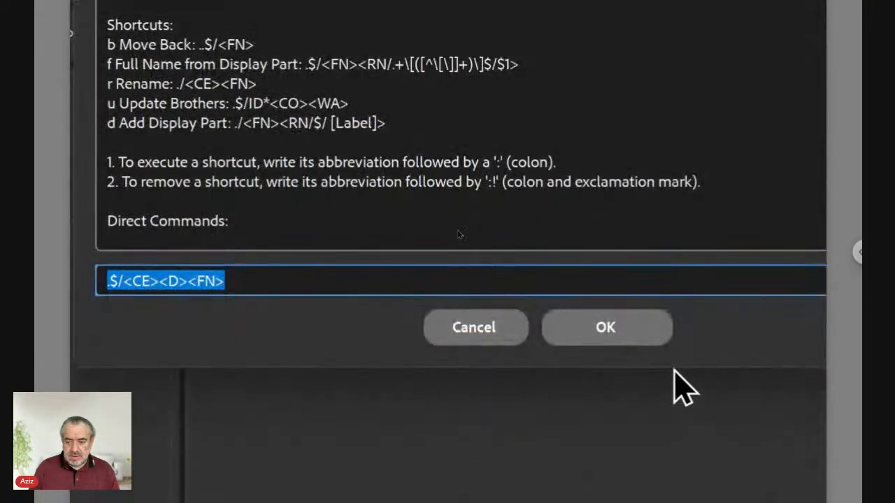
{"action": "left_click", "coordinate": [623, 332]}
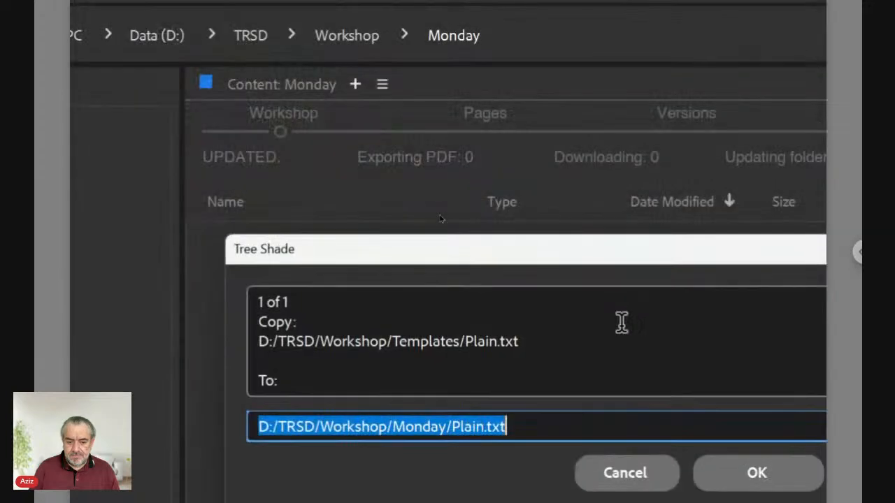
Change the copy's destination file name to Links ts_key.txt and create the file
{"action": "left_click", "coordinate": [466, 423]}
{"action": "left_click_drag", "start_coordinate": [453, 423], "coordinate": [481, 426]}
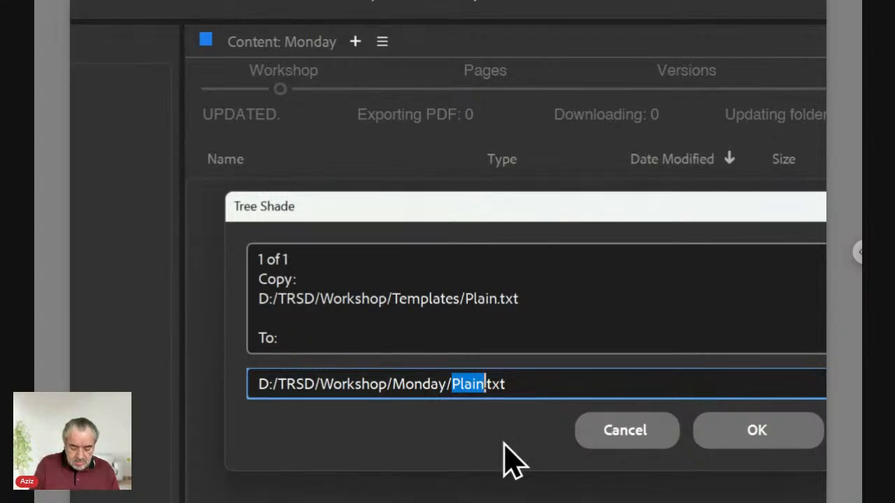
{"action": "type", "text": "Links "}
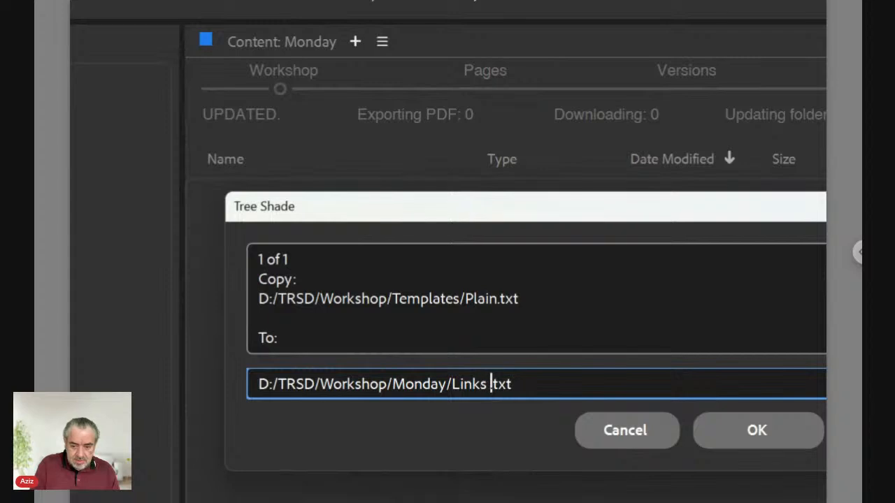
{"action": "type", "text": "ts"}
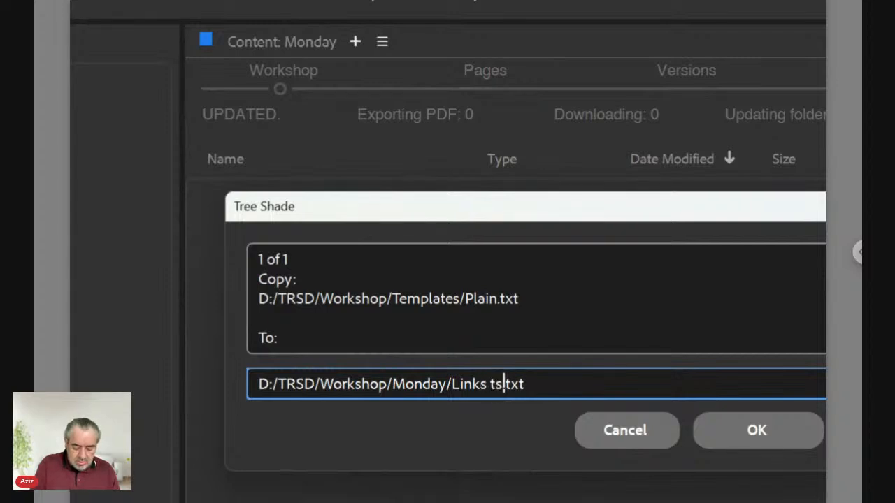
{"action": "type", "text": "_k"}
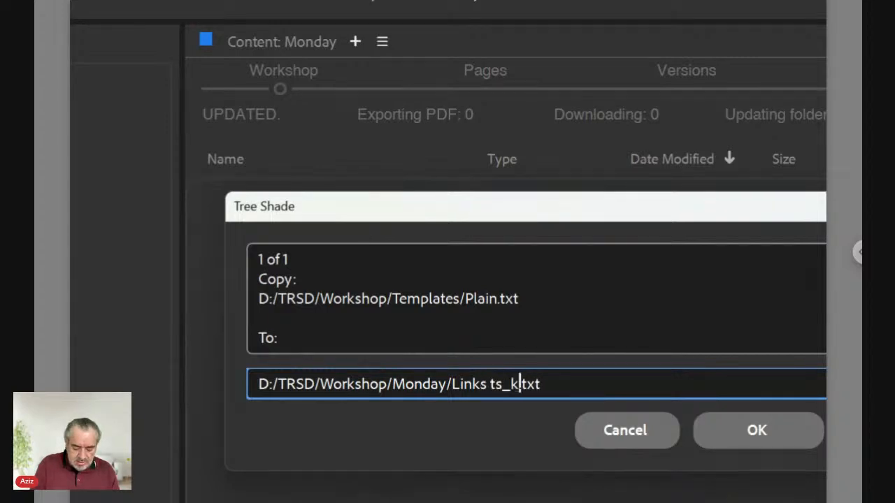
{"action": "type", "text": "ey"}
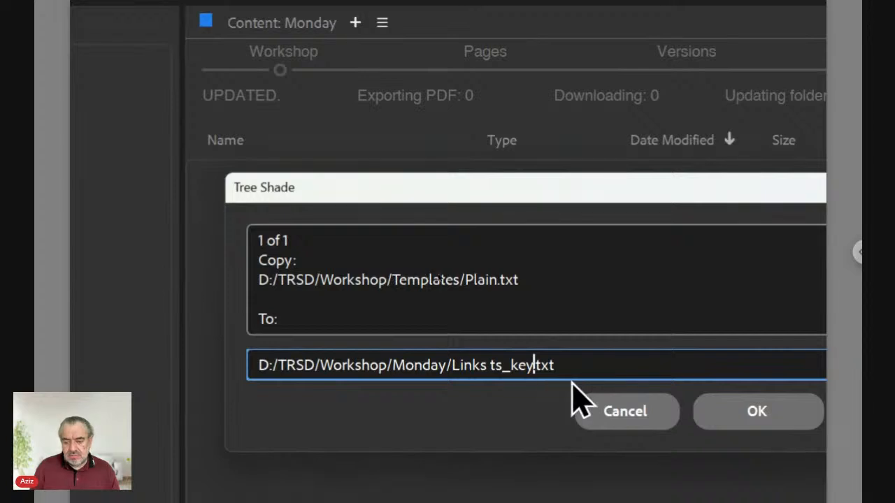
{"action": "left_click", "coordinate": [733, 411]}
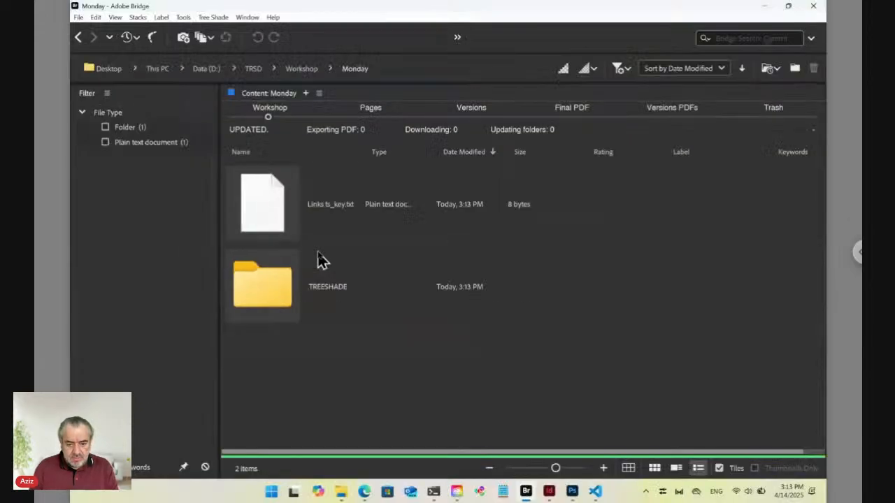
{"action": "double_click", "coordinate": [272, 216]}
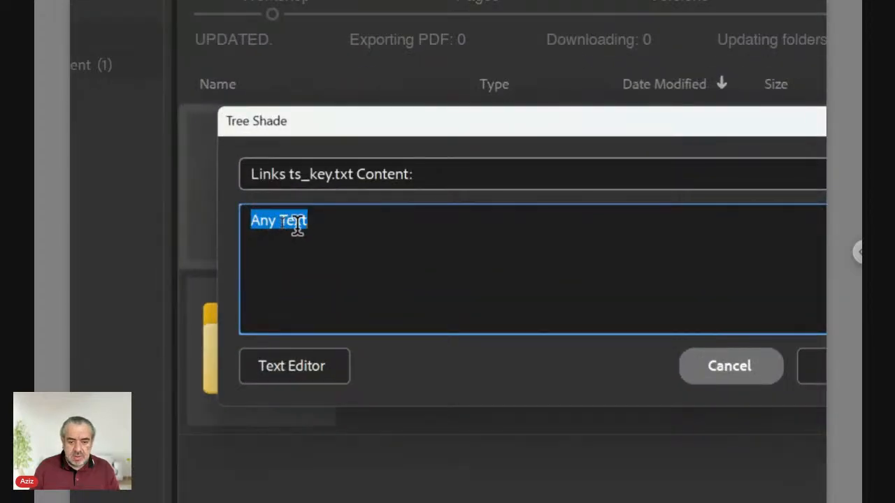
{"action": "left_click", "coordinate": [295, 223]}
{"action": "left_click", "coordinate": [336, 227]}
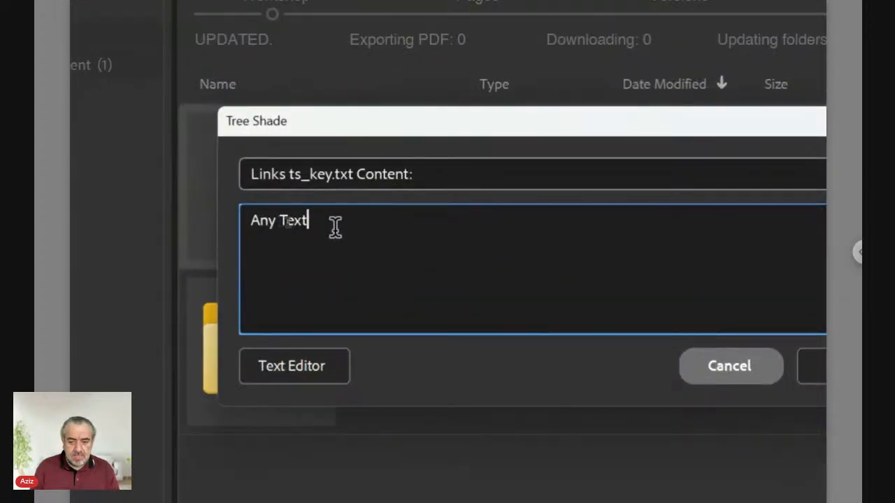
{"action": "left_click_drag", "start_coordinate": [336, 227], "coordinate": [207, 217]}
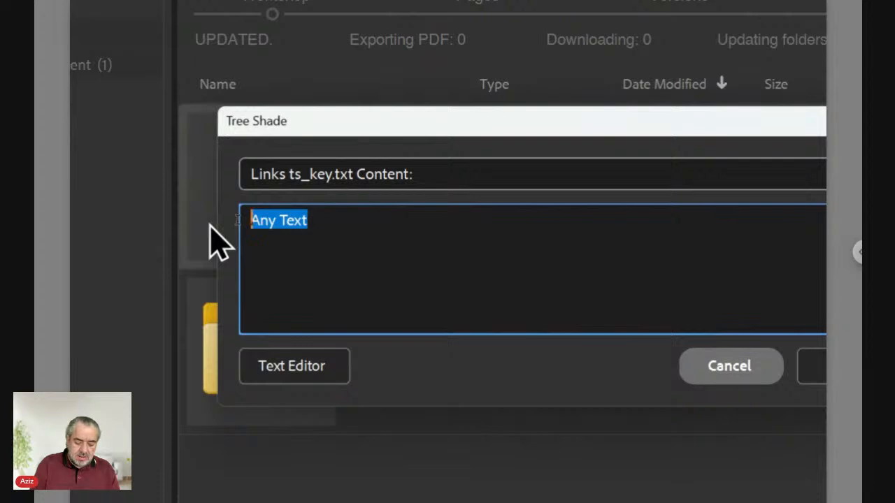
{"action": "type", "text": "Upd"}
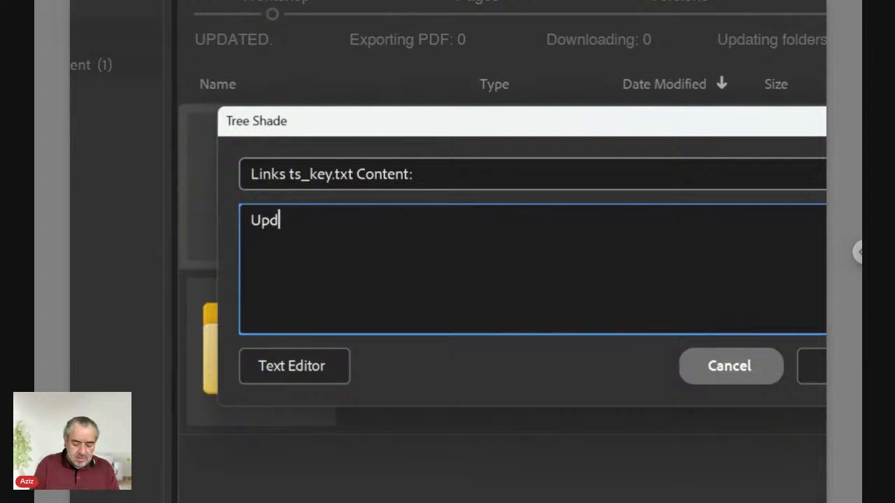
{"action": "type", "text": "ate:./"}
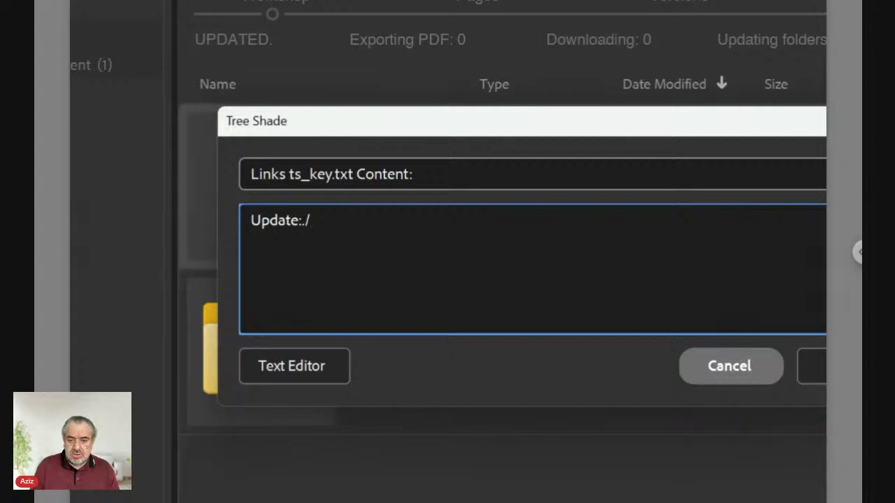
{"action": "key", "text": "shift+Left"}
{"action": "key", "text": "shift+Left"}
{"action": "key", "text": "Right"}
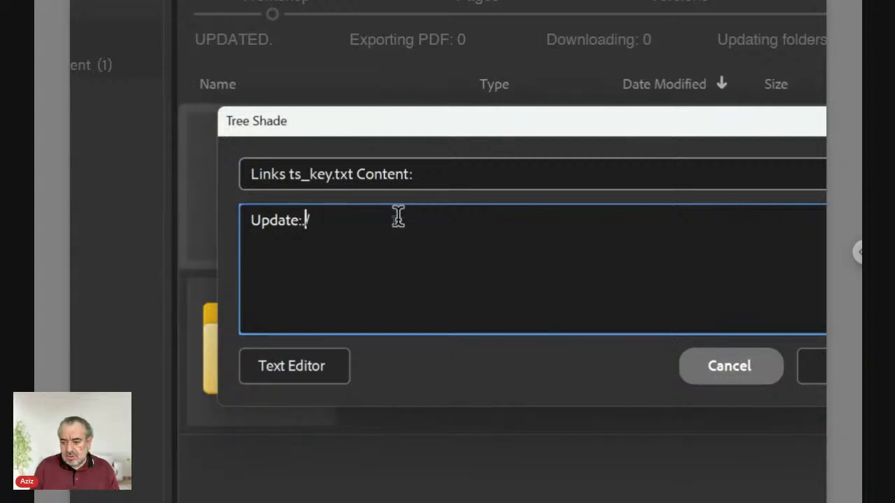
{"action": "left_click", "coordinate": [731, 367]}
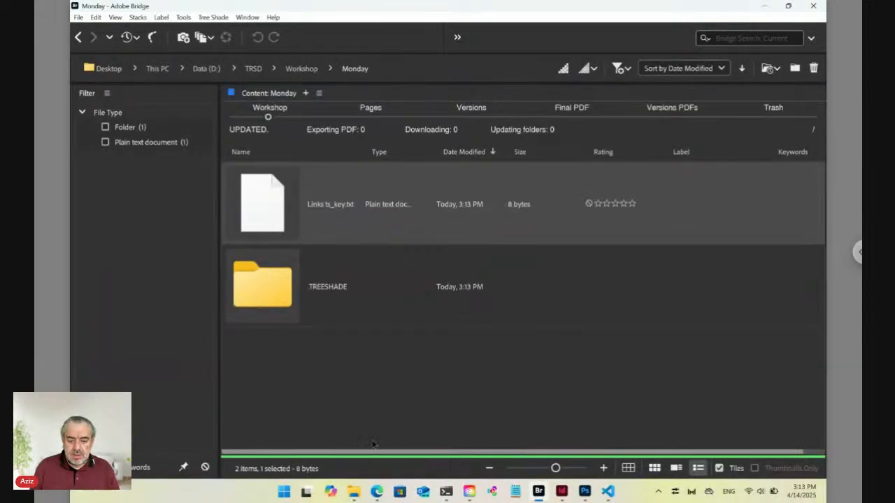
Switch to the Edge browser, open ts.daralwatan.com.sa/Monday in a new tab and submit the page's update
{"action": "left_click", "coordinate": [377, 491]}
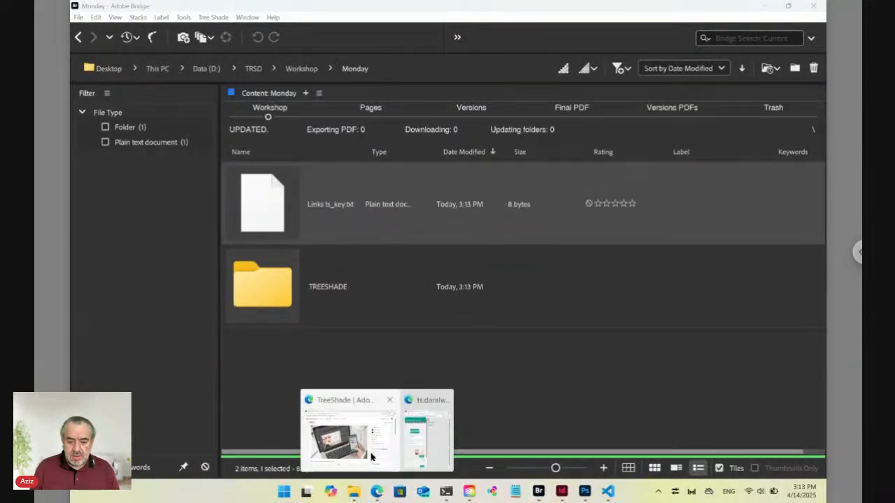
{"action": "left_click", "coordinate": [372, 457]}
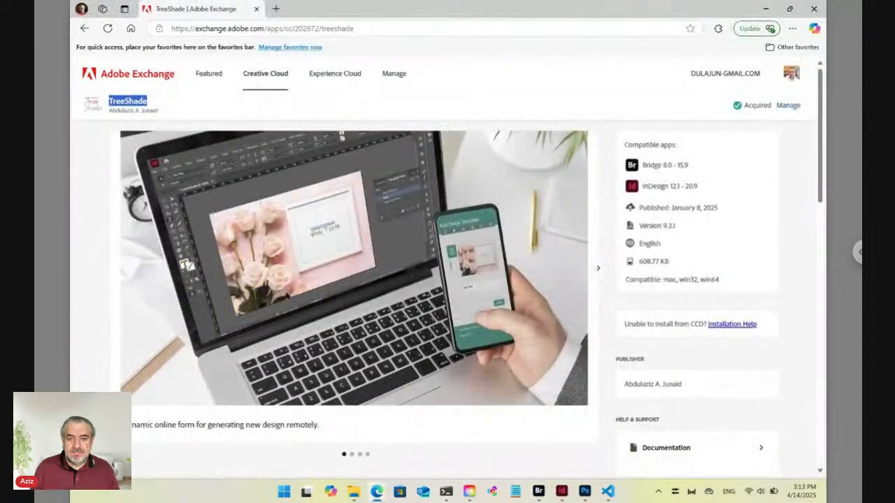
{"action": "left_click", "coordinate": [276, 9]}
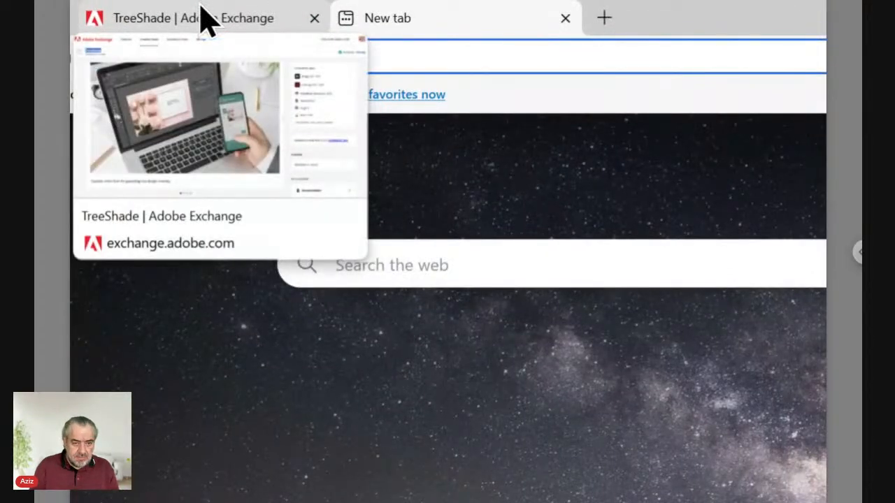
{"action": "type", "text": "ts"}
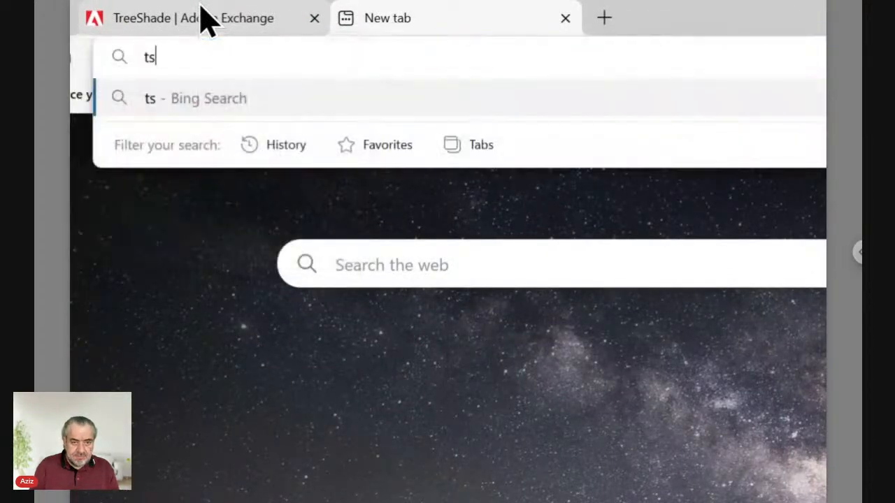
{"action": "type", "text": ".da"}
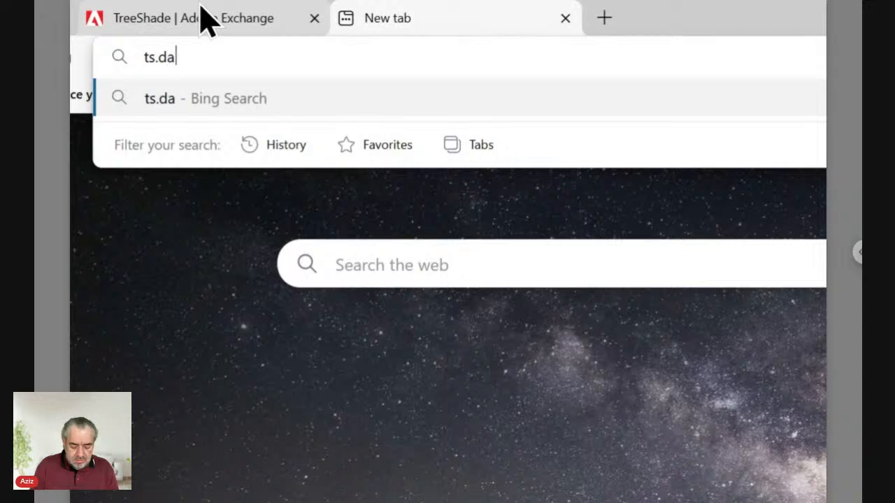
{"action": "type", "text": "ralwatan"}
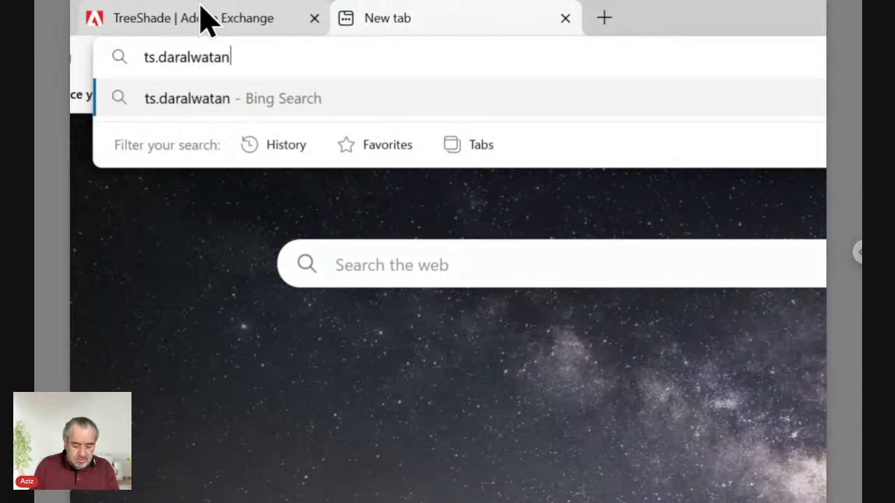
{"action": "type", "text": ".com.sa"}
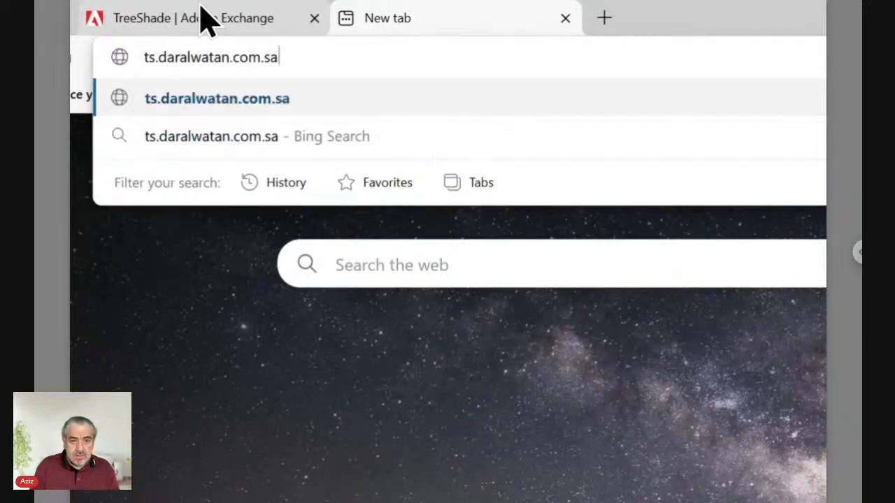
{"action": "type", "text": "/"}
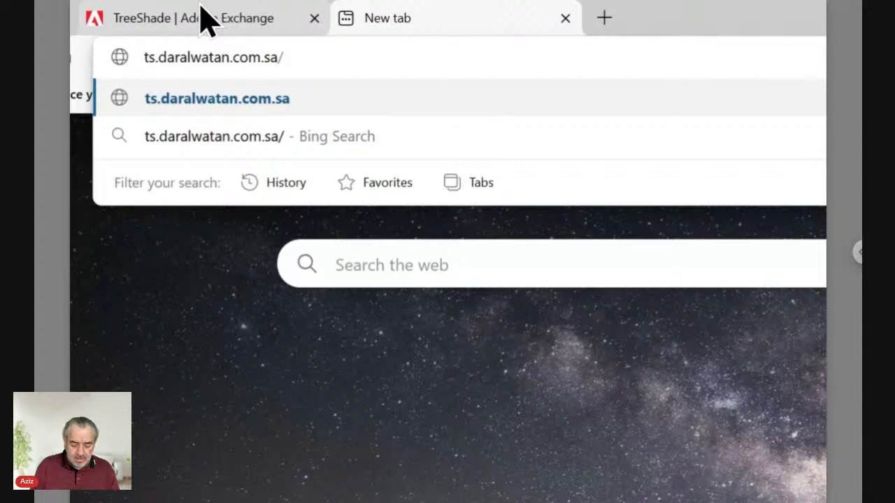
{"action": "type", "text": "Moday"}
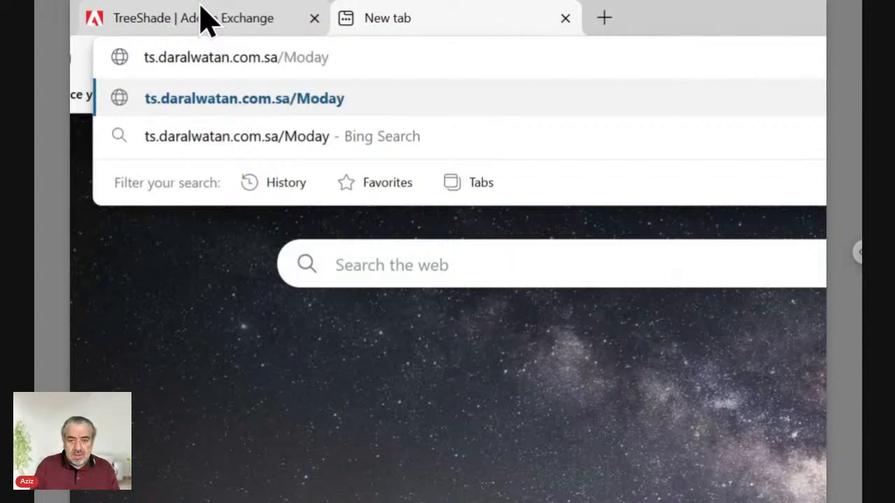
{"action": "key", "text": "BackSpace"}
{"action": "key", "text": "BackSpace"}
{"action": "key", "text": "BackSpace"}
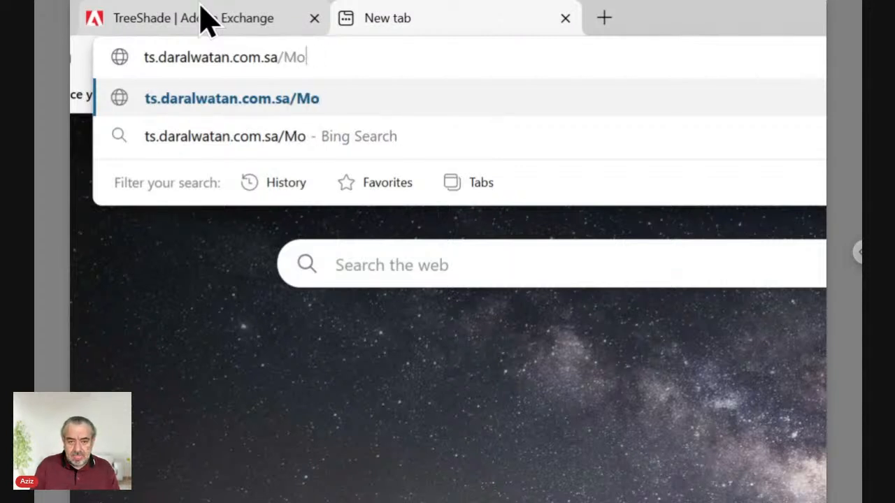
{"action": "type", "text": "nday"}
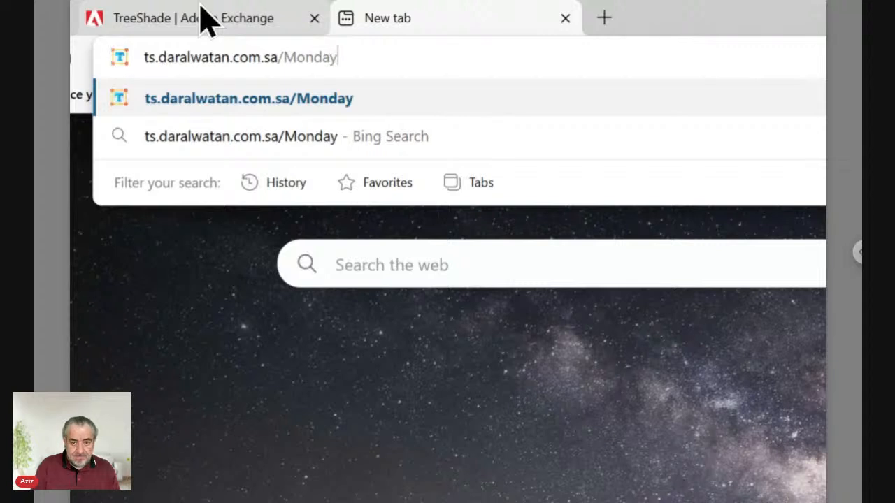
{"action": "key", "text": "Return"}
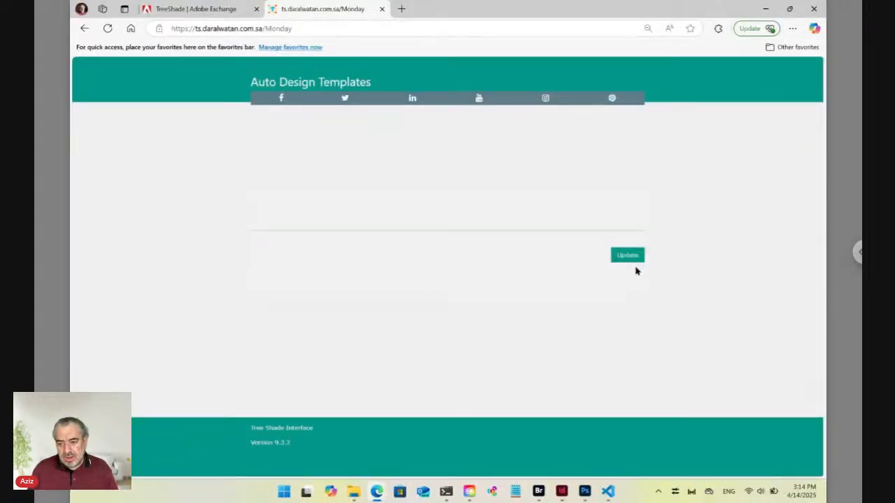
{"action": "left_click", "coordinate": [627, 257]}
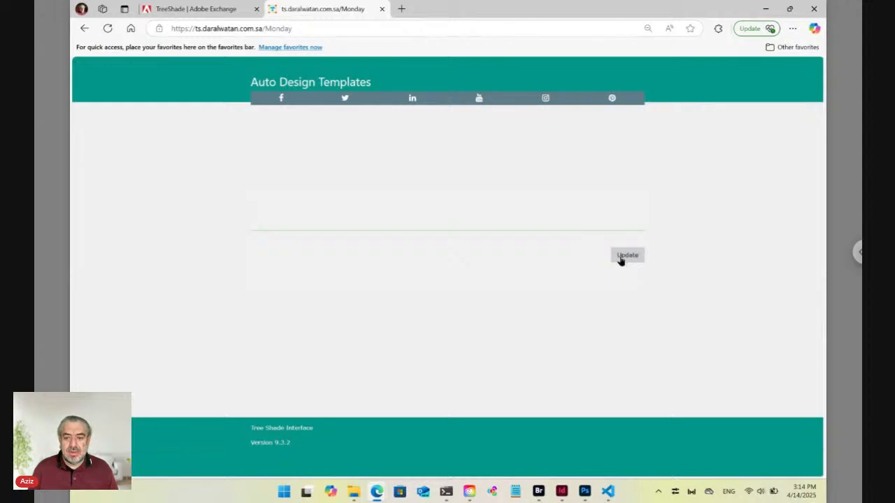
{"action": "left_click", "coordinate": [621, 256]}
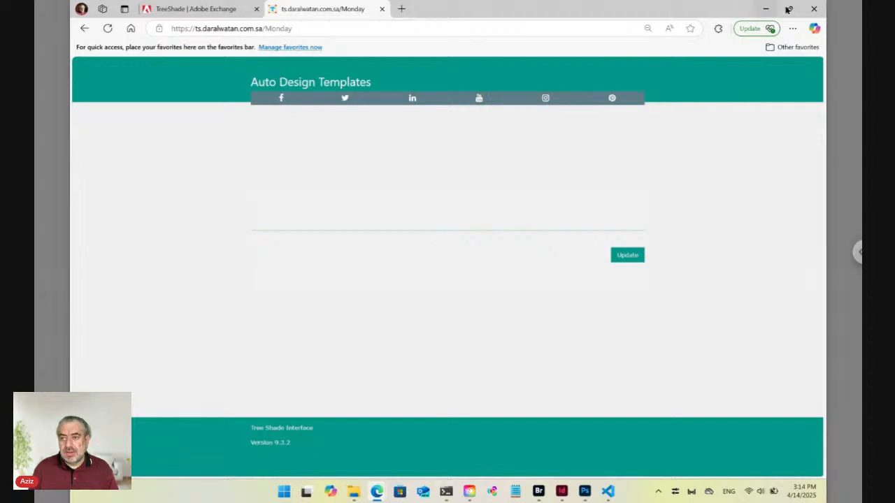
Tile the Monday web page and Adobe Bridge side by side, and widen Bridge's Name column
{"action": "mouse_move", "coordinate": [794, 12]}
{"action": "left_click", "coordinate": [733, 75]}
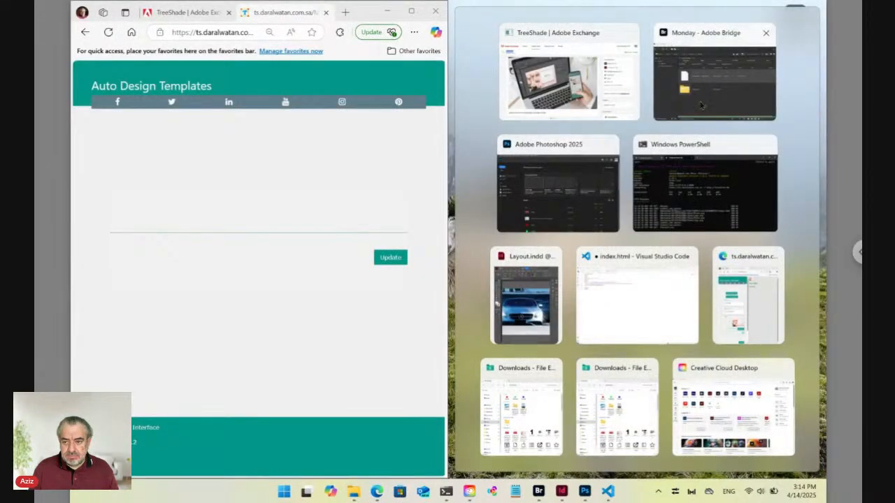
{"action": "left_click", "coordinate": [712, 103]}
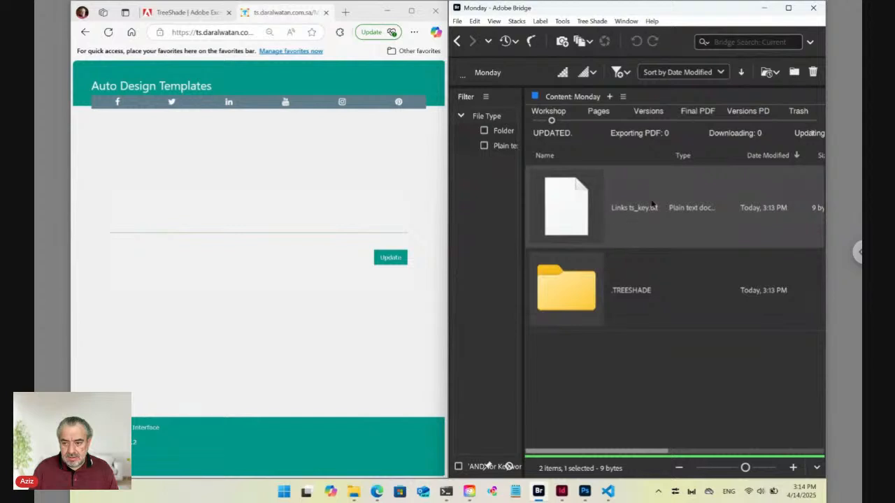
{"action": "left_click_drag", "start_coordinate": [663, 161], "coordinate": [694, 159]}
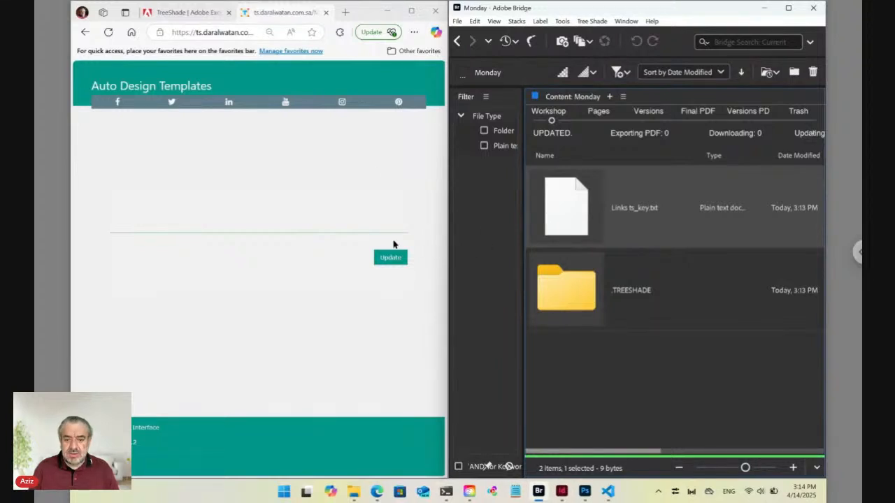
Submit the update on the Monday web page again and select Links ts_key.txt in Bridge
{"action": "left_click", "coordinate": [393, 256]}
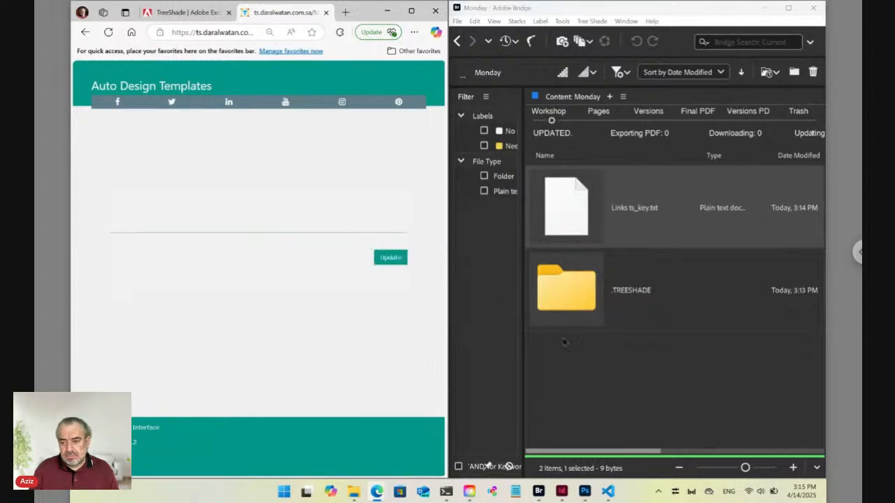
{"action": "left_click", "coordinate": [605, 375]}
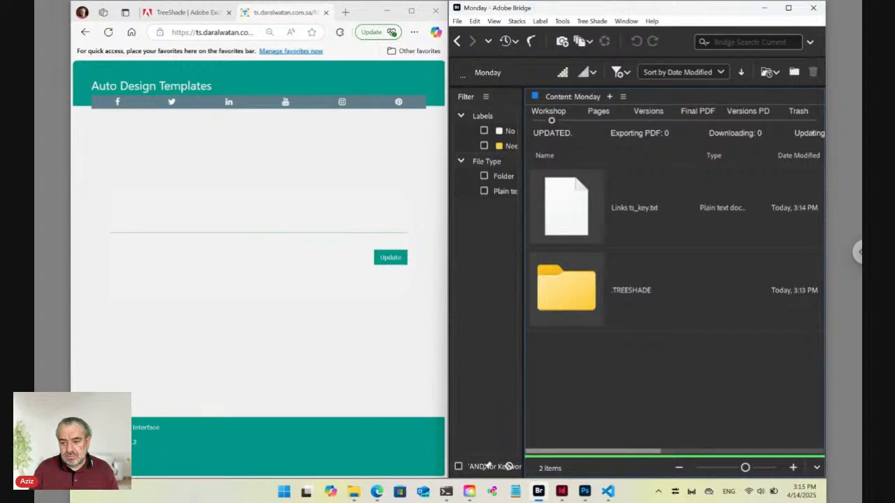
{"action": "left_click", "coordinate": [568, 208]}
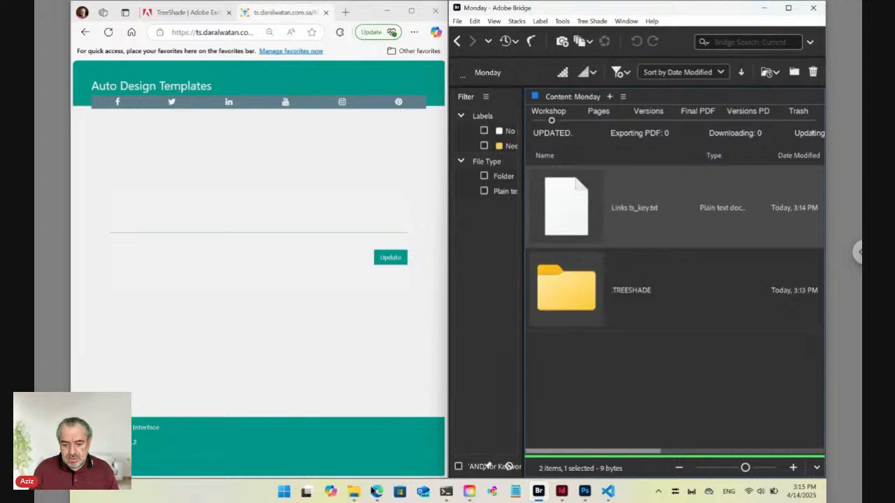
Copy pexels-mdamirumar-30320202.jpg from the Downloads folder into the Monday folder in Bridge
{"action": "mouse_move", "coordinate": [354, 492]}
{"action": "left_click", "coordinate": [329, 423]}
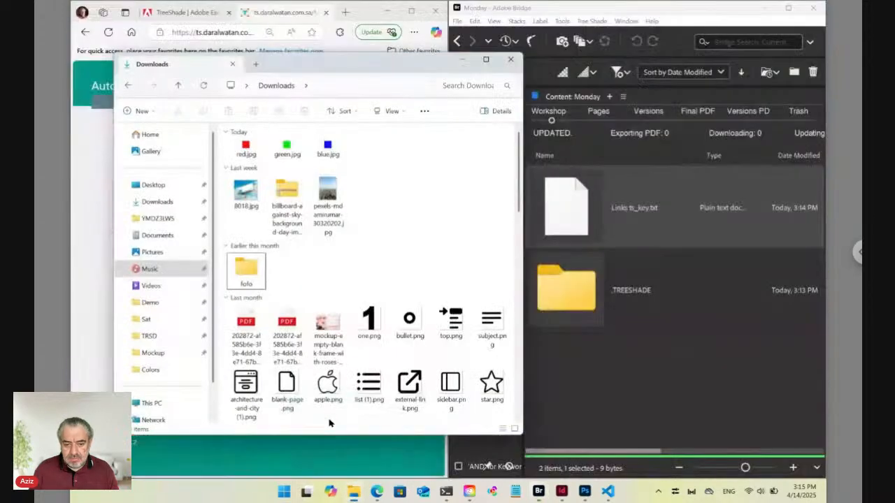
{"action": "left_click", "coordinate": [328, 192]}
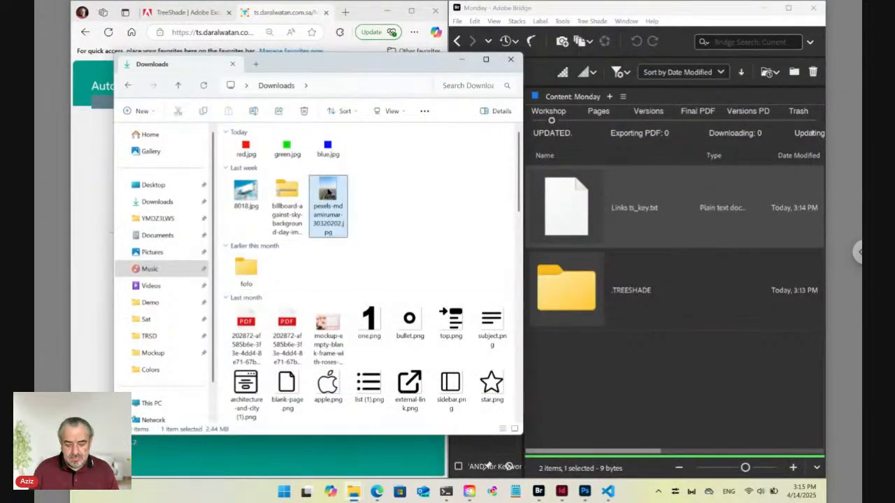
{"action": "left_click", "coordinate": [659, 402]}
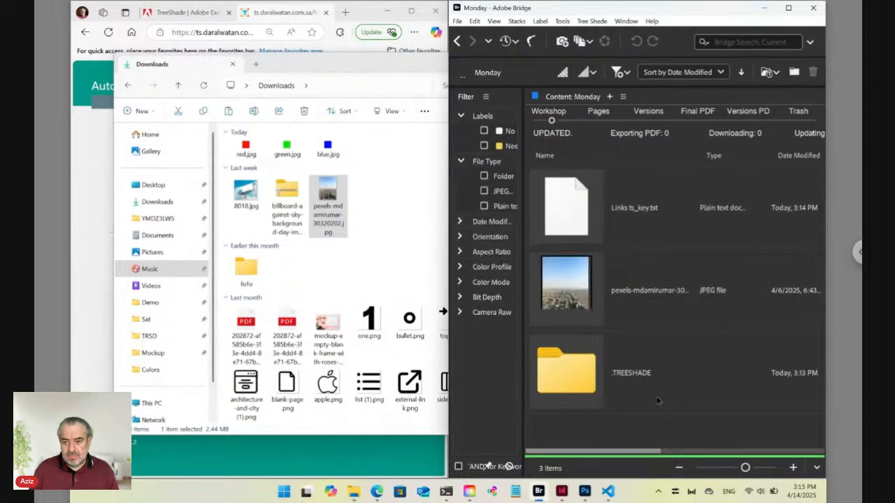
Return to the browser and reload the Monday web page
{"action": "left_click", "coordinate": [110, 257]}
{"action": "left_click", "coordinate": [203, 32]}
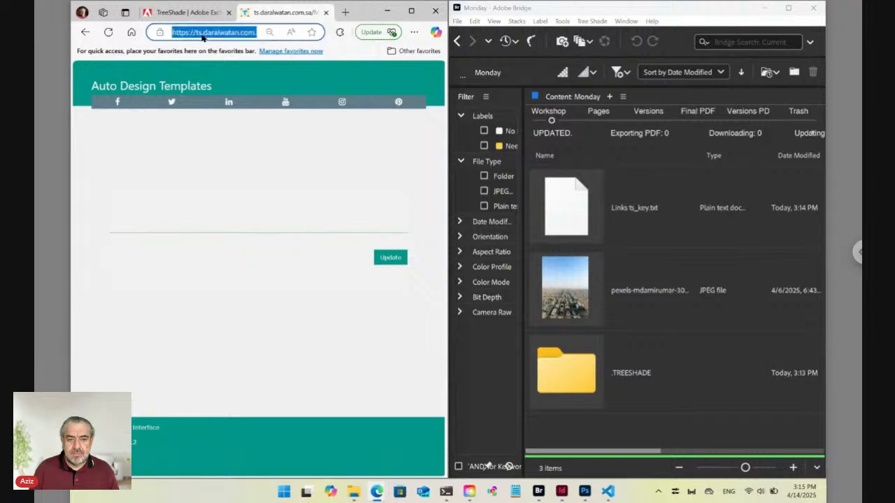
{"action": "key", "text": "Return"}
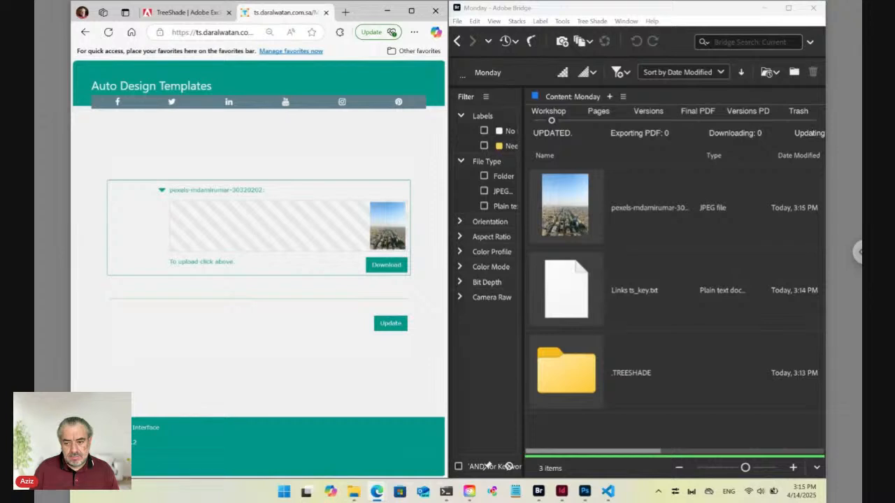
Replace the web form's image with mockup-empty-blank-frame-with-roses-around-with-rose-background.jpg, submit the update, and select Links ts_key_0.txt in Bridge
{"action": "left_click", "coordinate": [402, 234]}
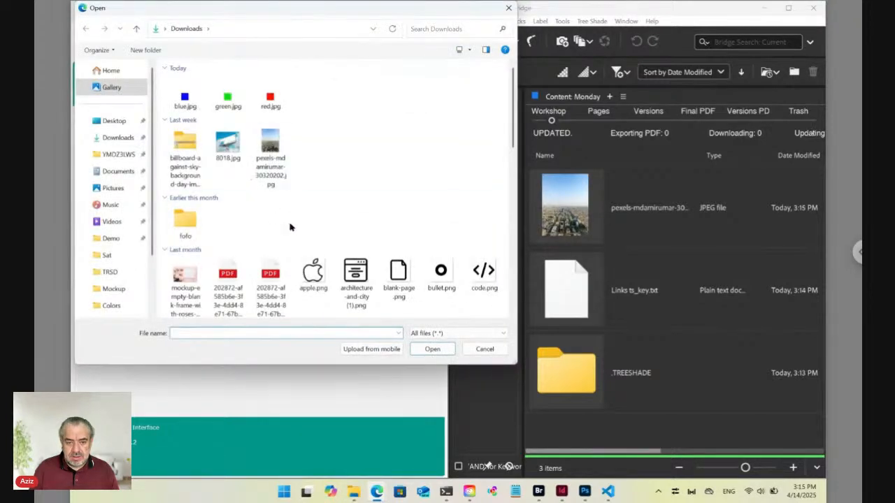
{"action": "left_click", "coordinate": [187, 278]}
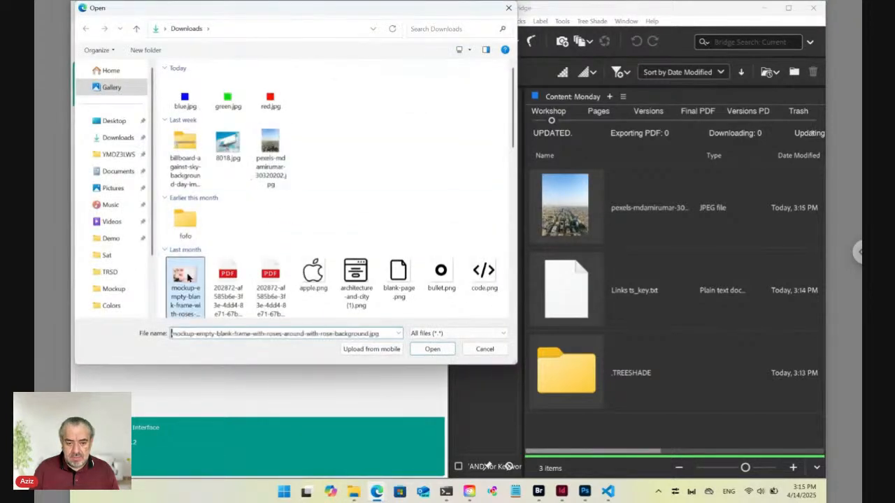
{"action": "left_click", "coordinate": [432, 348]}
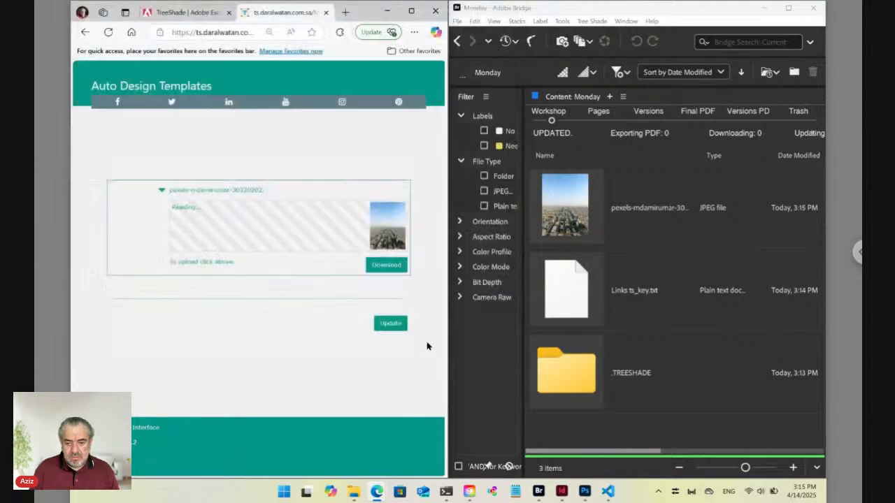
{"action": "left_click", "coordinate": [390, 323]}
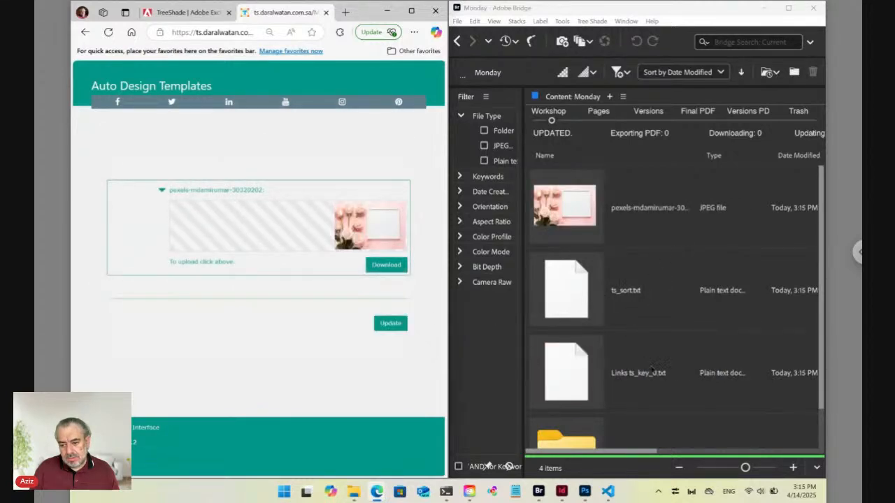
{"action": "left_click", "coordinate": [657, 384]}
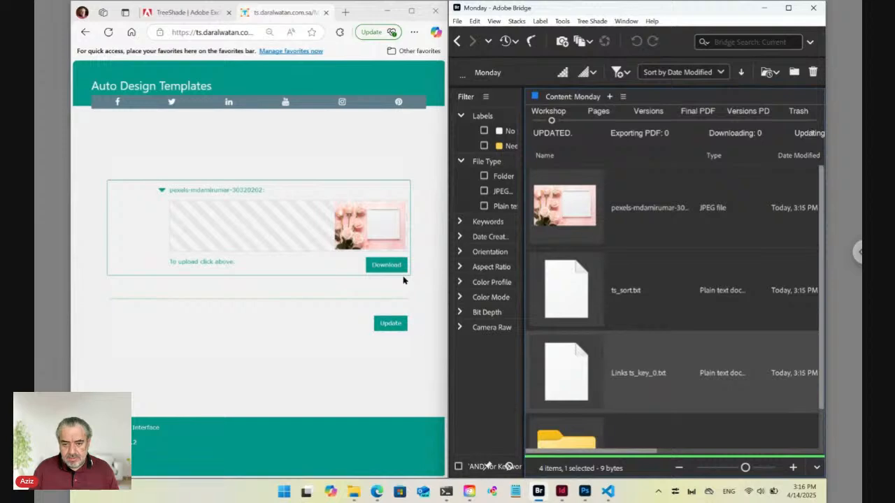
Replace the web form's image with 8018.jpg, submit the update, and select a text file in Bridge's Monday folder
{"action": "left_click", "coordinate": [362, 227]}
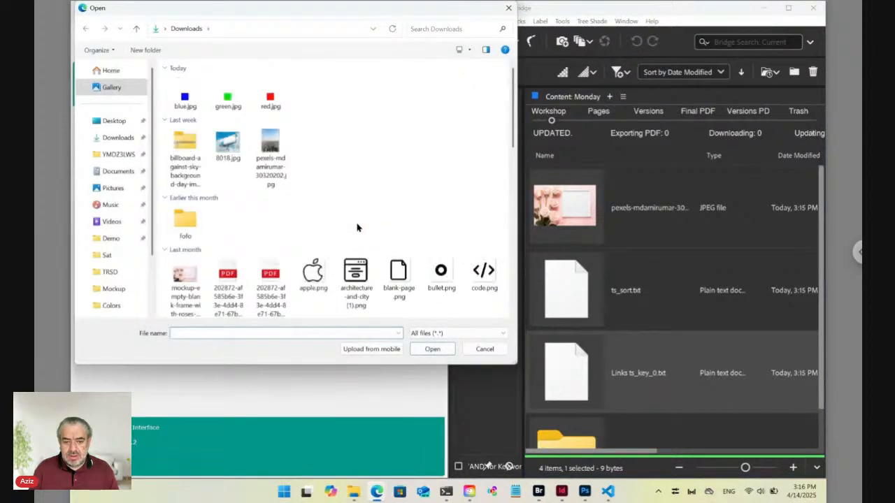
{"action": "left_click", "coordinate": [228, 145]}
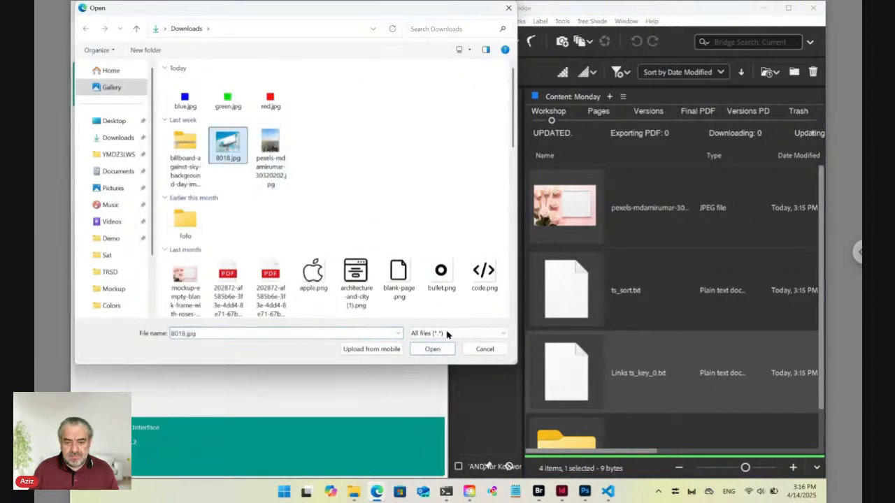
{"action": "left_click", "coordinate": [433, 349]}
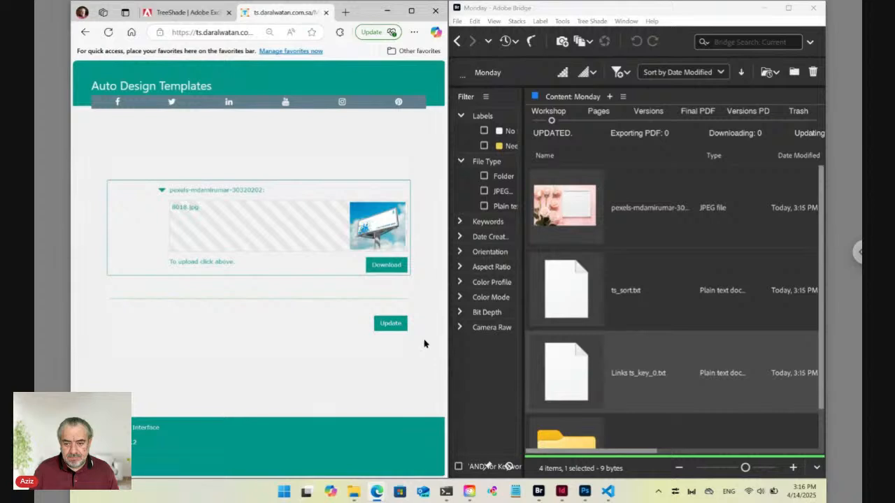
{"action": "left_click", "coordinate": [386, 325]}
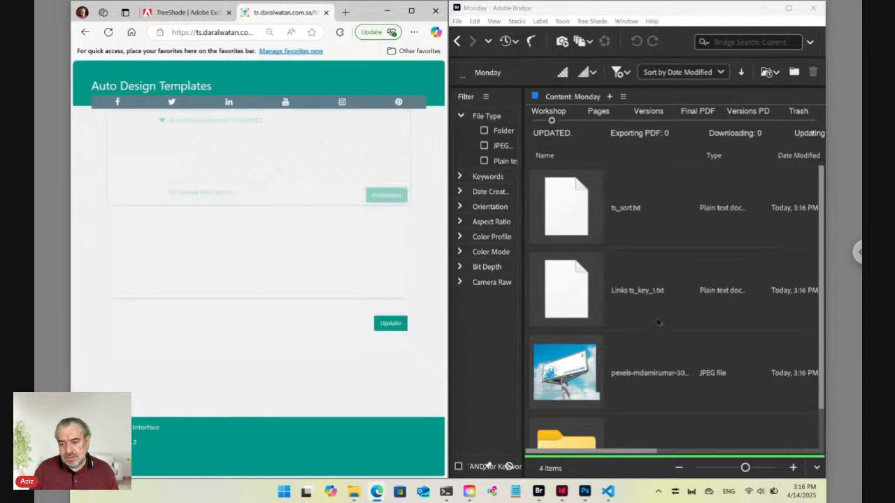
{"action": "left_click", "coordinate": [650, 304]}
{"action": "left_click", "coordinate": [650, 304]}
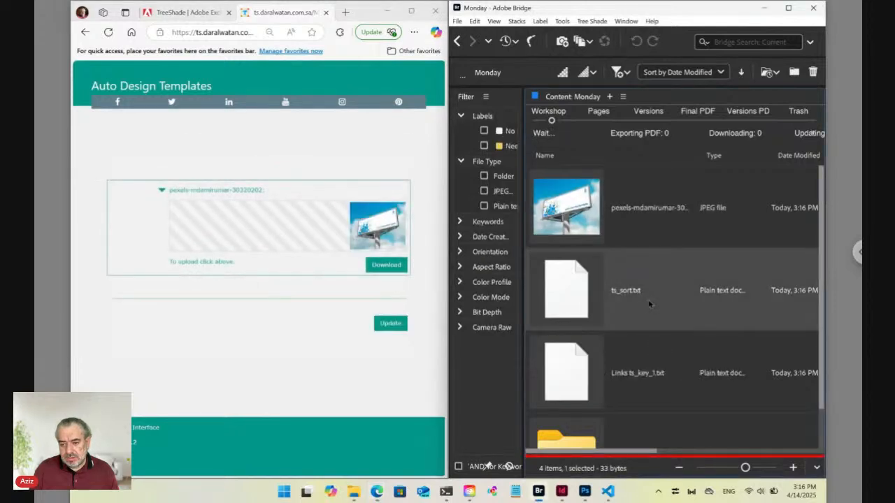
Create a new InDesign file from TreeShade's Key Layout template in the Monday folder, naming it Layout.indd without the [Templates.Key] prefix
{"action": "left_click", "coordinate": [655, 383]}
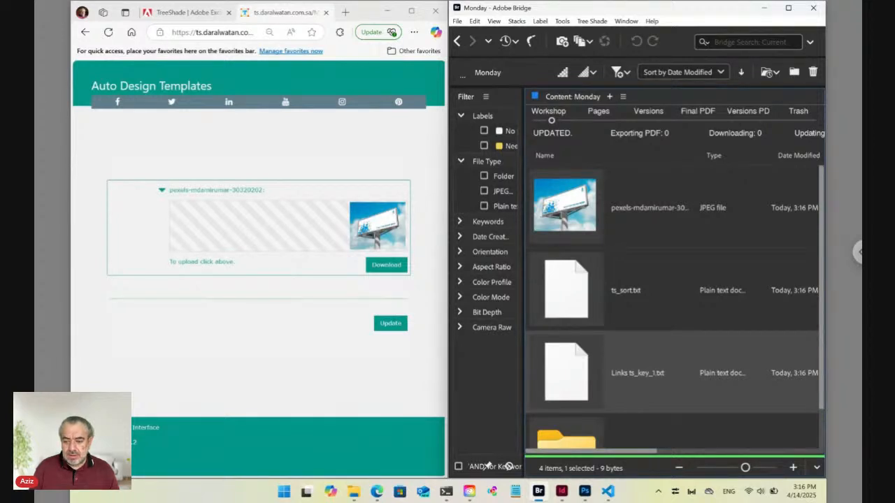
{"action": "mouse_move", "coordinate": [563, 492]}
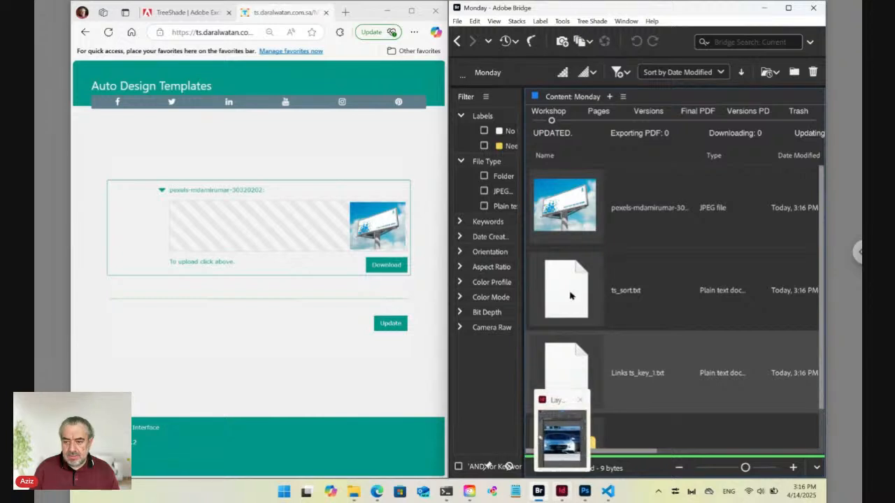
{"action": "left_click", "coordinate": [590, 22]}
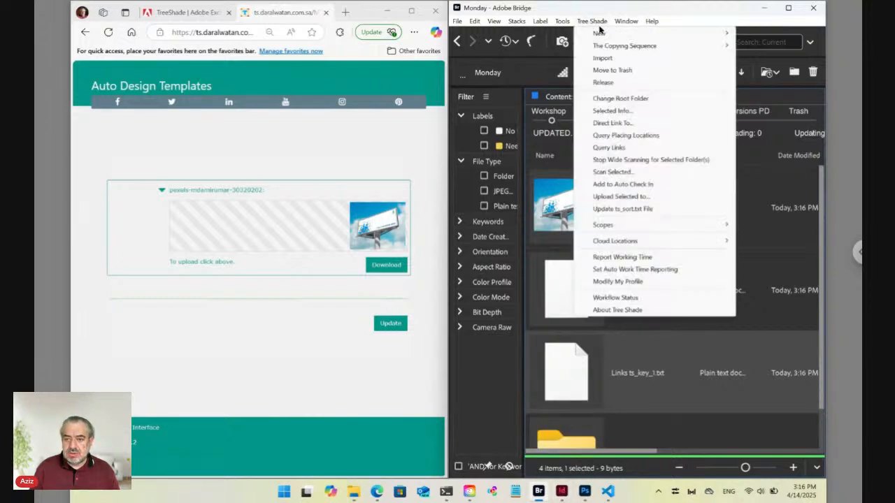
{"action": "mouse_move", "coordinate": [604, 37]}
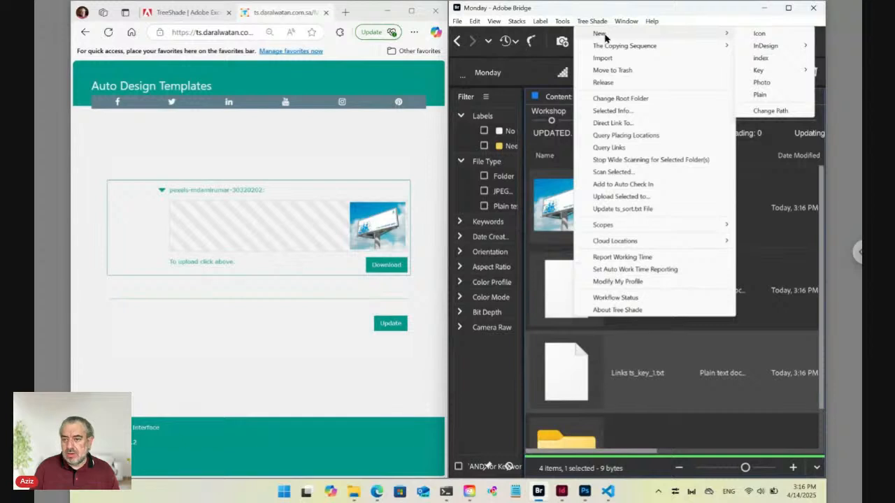
{"action": "mouse_move", "coordinate": [769, 70]}
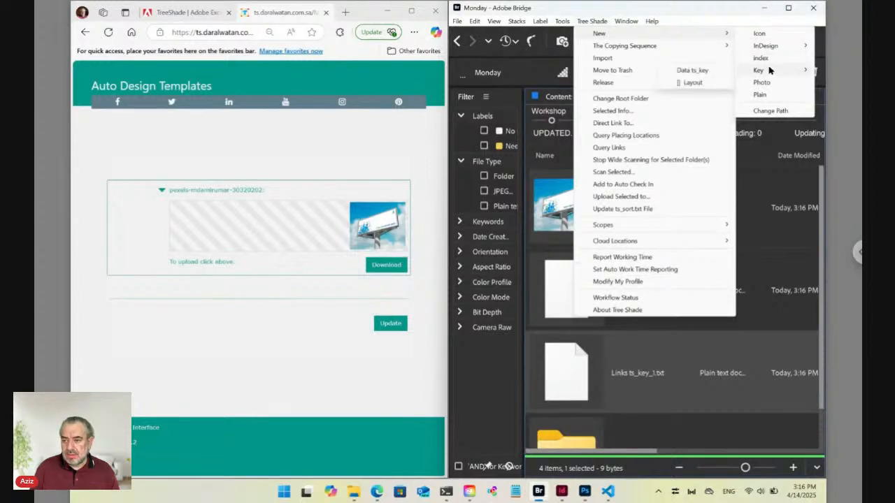
{"action": "left_click", "coordinate": [699, 84]}
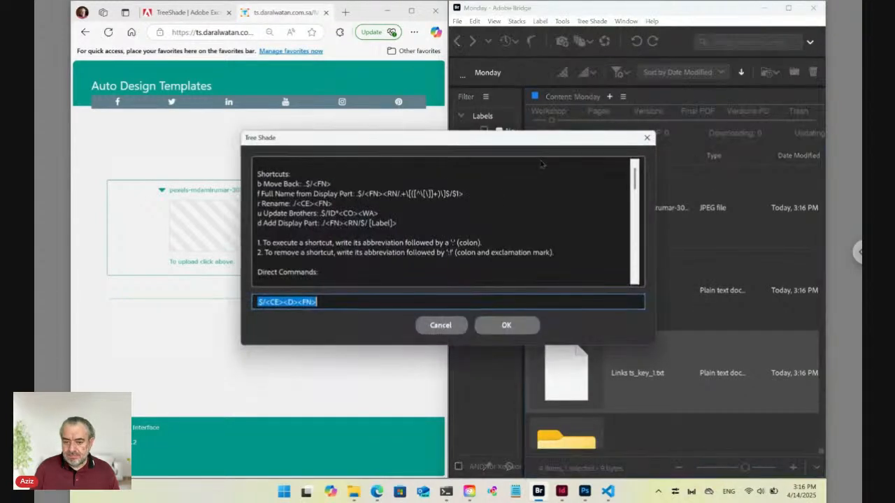
{"action": "left_click", "coordinate": [499, 323]}
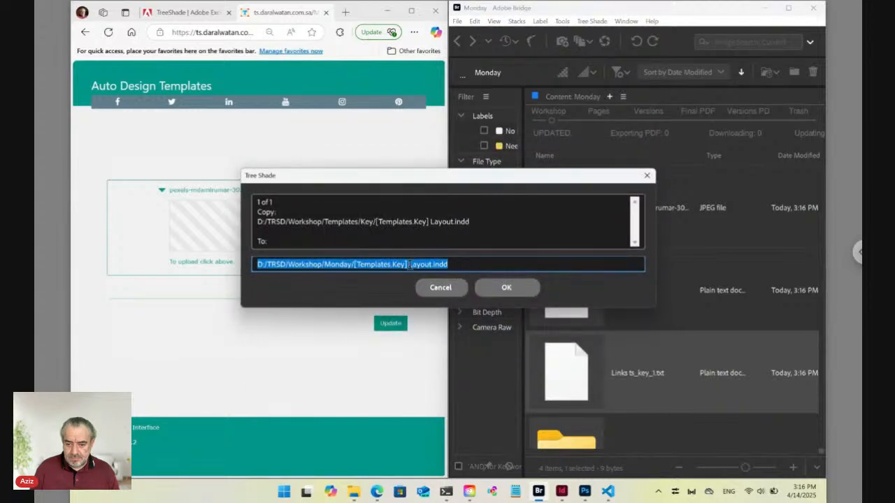
{"action": "left_click_drag", "start_coordinate": [409, 264], "coordinate": [356, 265]}
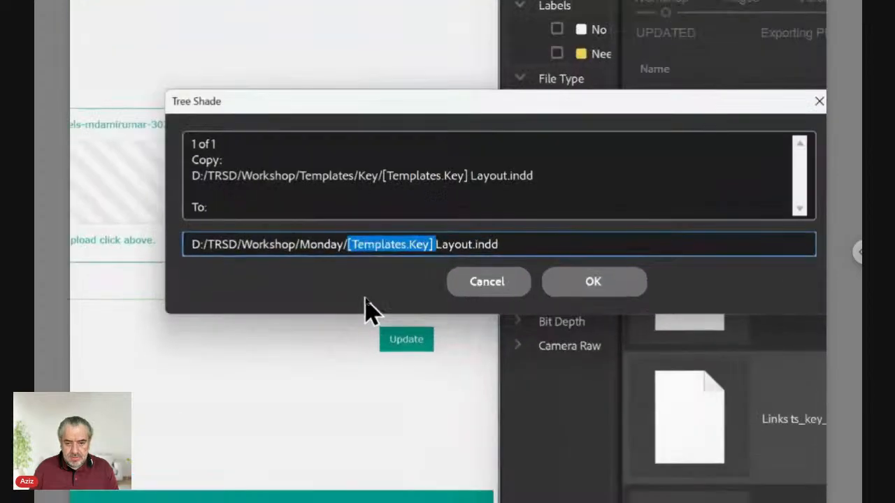
{"action": "key", "text": "BackSpace"}
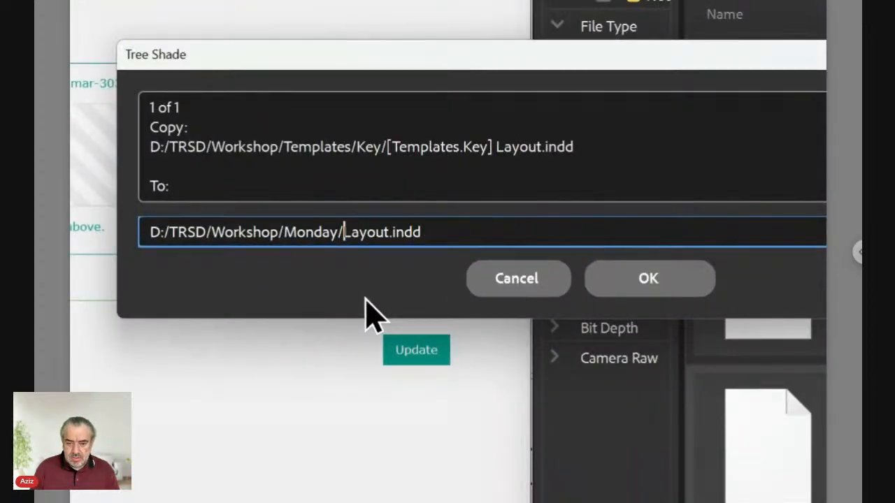
{"action": "left_click", "coordinate": [633, 277]}
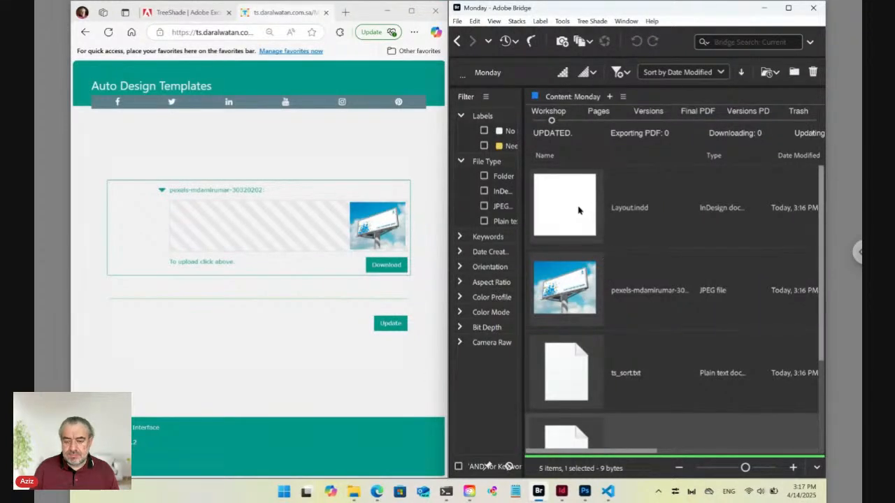
Open Layout.indd from the Monday folder in InDesign, collapse the Links panel and delete the existing frame on the page
{"action": "scroll", "coordinate": [579, 208], "scroll_direction": "down", "scroll_amount": 1}
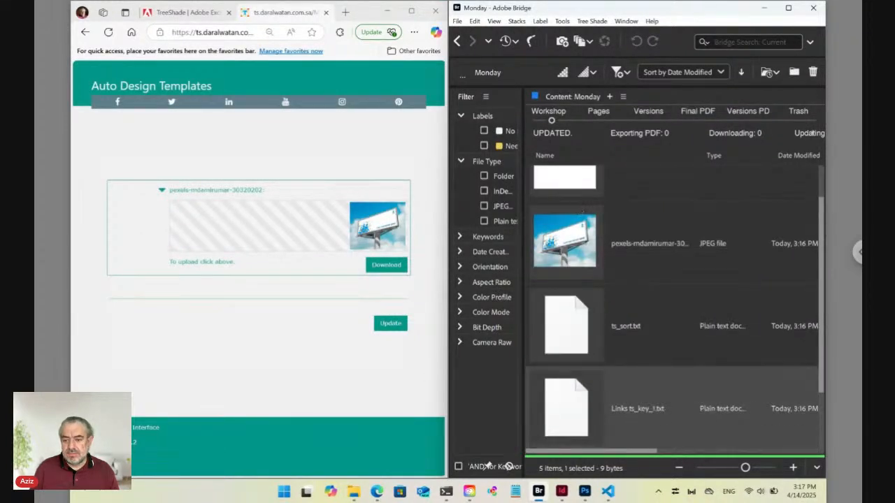
{"action": "scroll", "coordinate": [582, 211], "scroll_direction": "up", "scroll_amount": 1}
{"action": "left_click", "coordinate": [576, 220]}
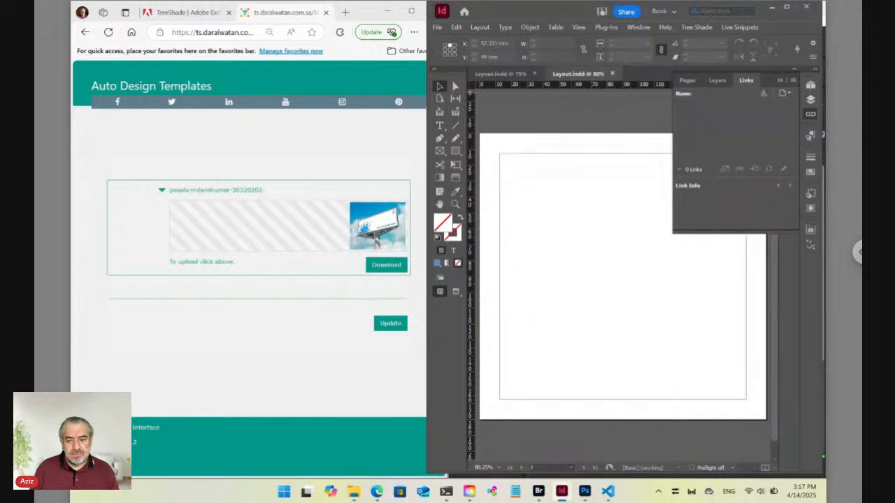
{"action": "left_click", "coordinate": [811, 116]}
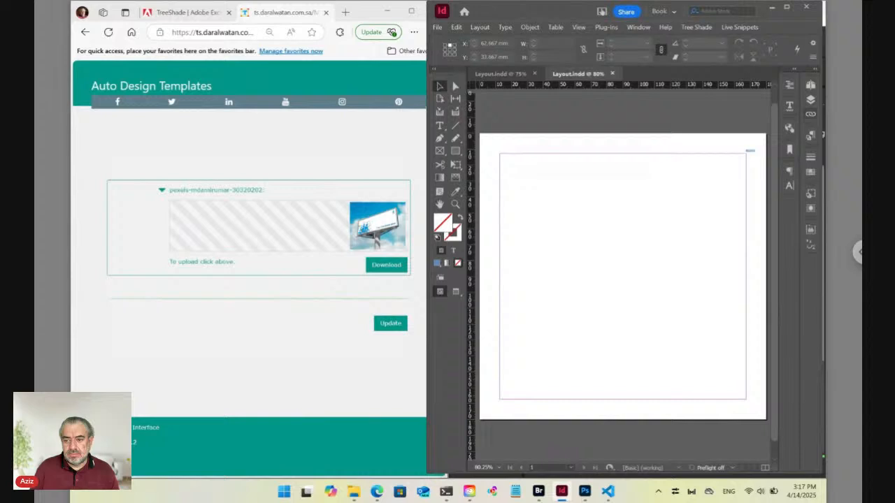
{"action": "left_click", "coordinate": [717, 194]}
{"action": "key", "text": "Delete"}
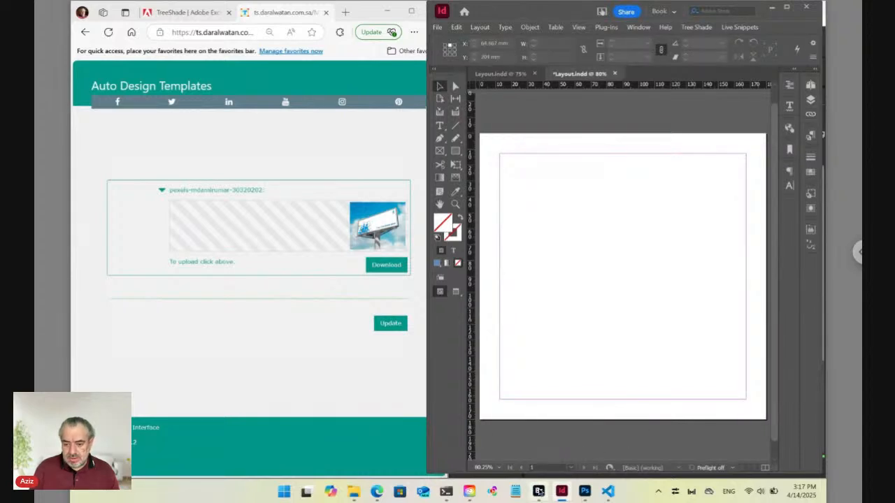
Rename the Monday folder's billboard image to Photo.jpg in Bridge and place it within the margins of the Layout.indd page in InDesign
{"action": "mouse_move", "coordinate": [538, 492]}
{"action": "left_click", "coordinate": [563, 433]}
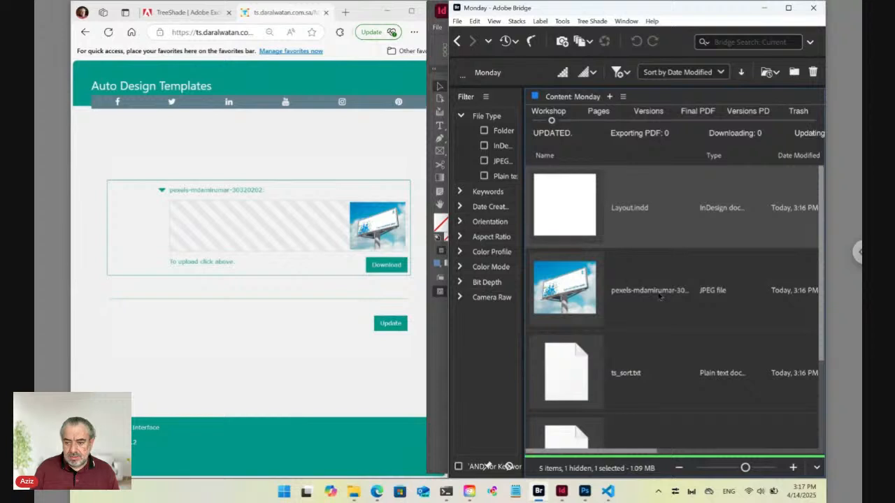
{"action": "left_click", "coordinate": [650, 292]}
{"action": "left_click", "coordinate": [650, 291]}
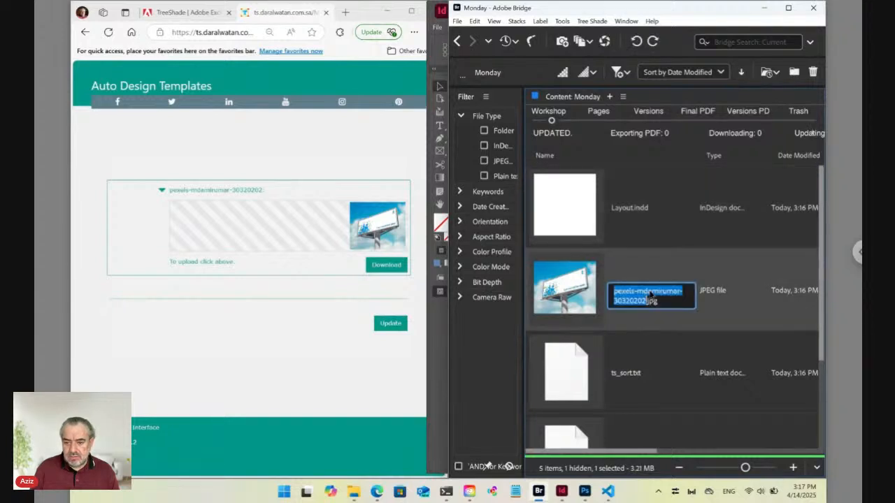
{"action": "type", "text": "Photo"}
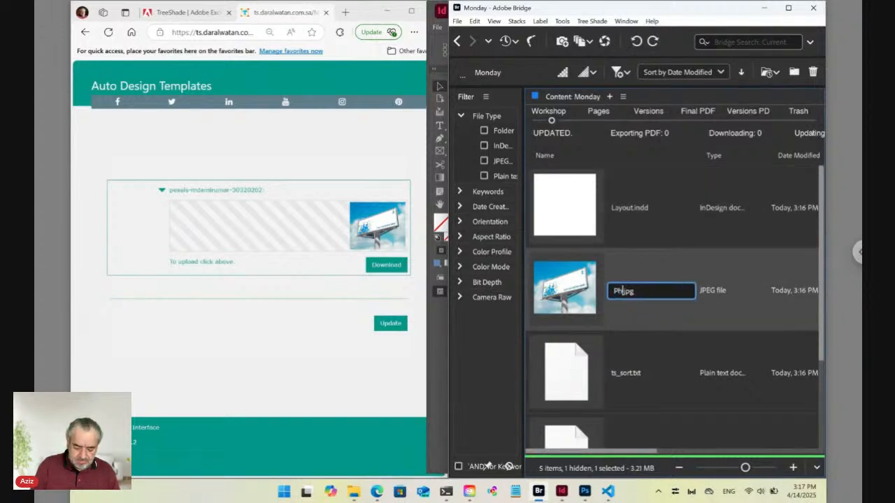
{"action": "key", "text": "Return"}
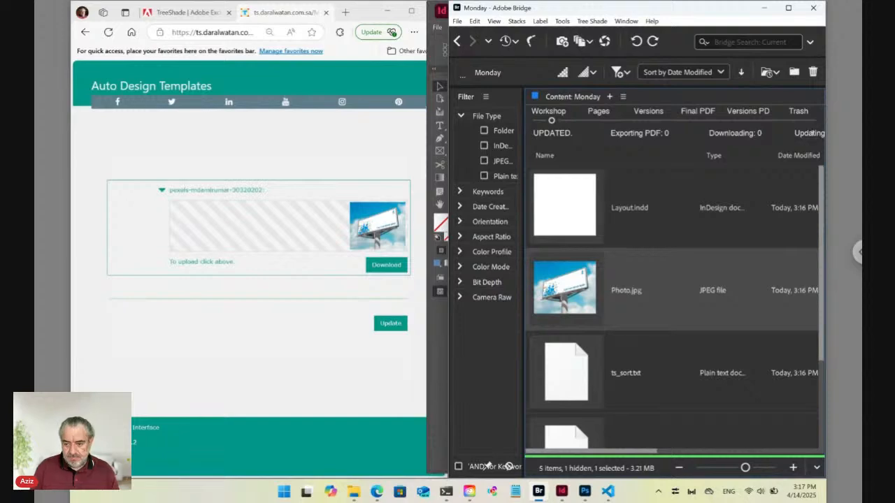
{"action": "left_click_drag", "start_coordinate": [573, 288], "coordinate": [745, 400]}
{"action": "key", "text": "alt+Tab"}
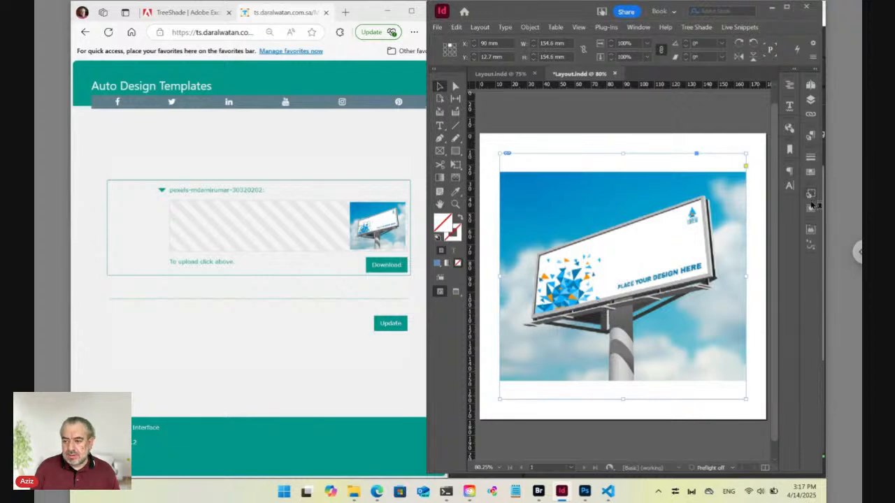
Create an object style named Photo with Auto-Fit and Fill Frame Proportionally fitting, and apply it to the billboard image frame
{"action": "left_click", "coordinate": [810, 194]}
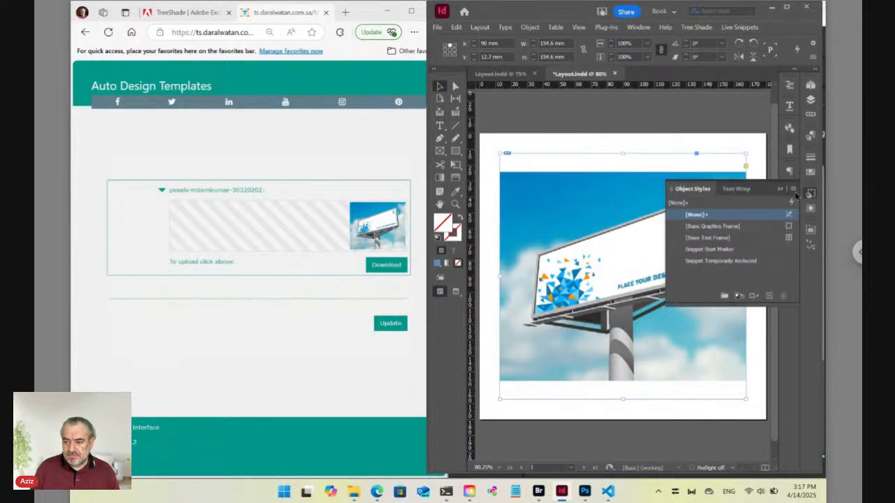
{"action": "left_click", "coordinate": [793, 189]}
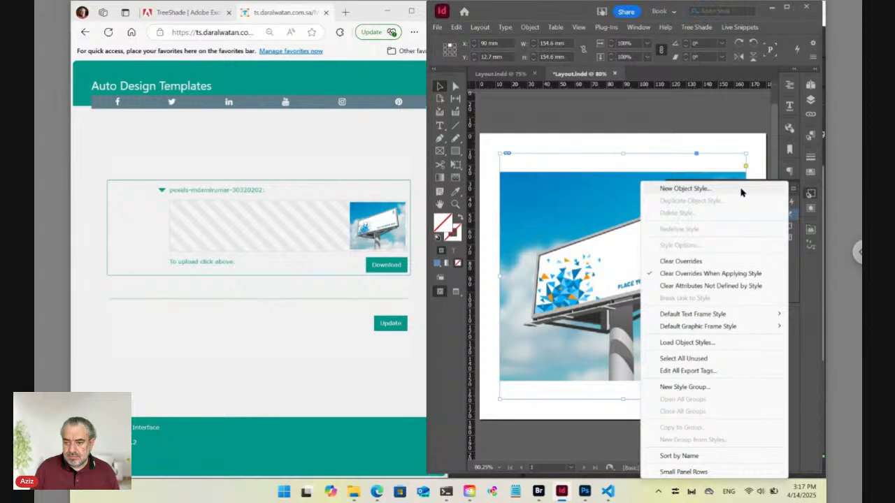
{"action": "left_click", "coordinate": [741, 189]}
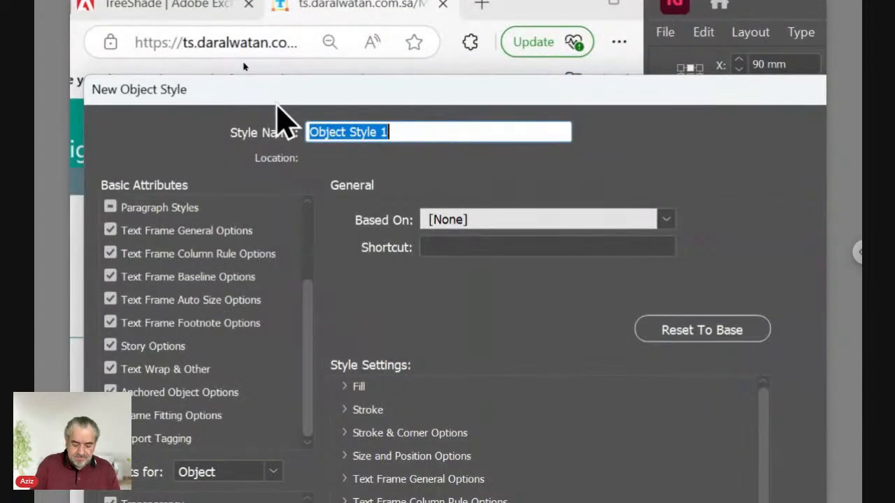
{"action": "type", "text": "Photo"}
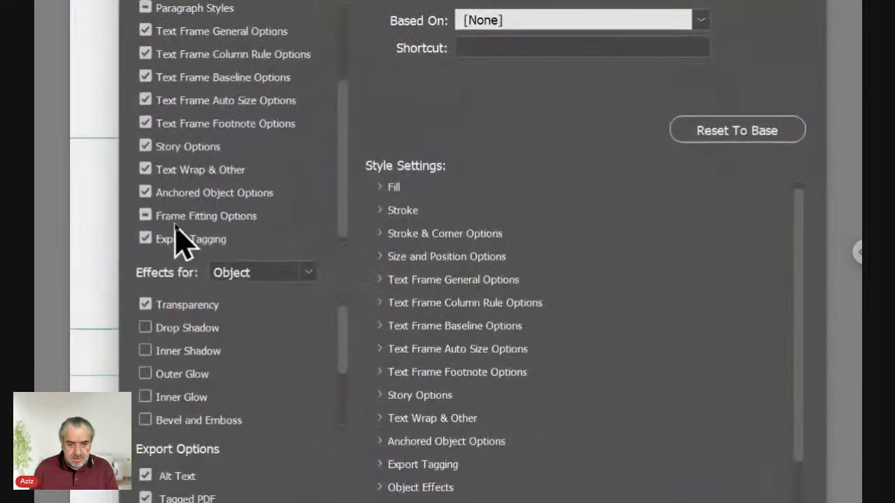
{"action": "left_click", "coordinate": [172, 217]}
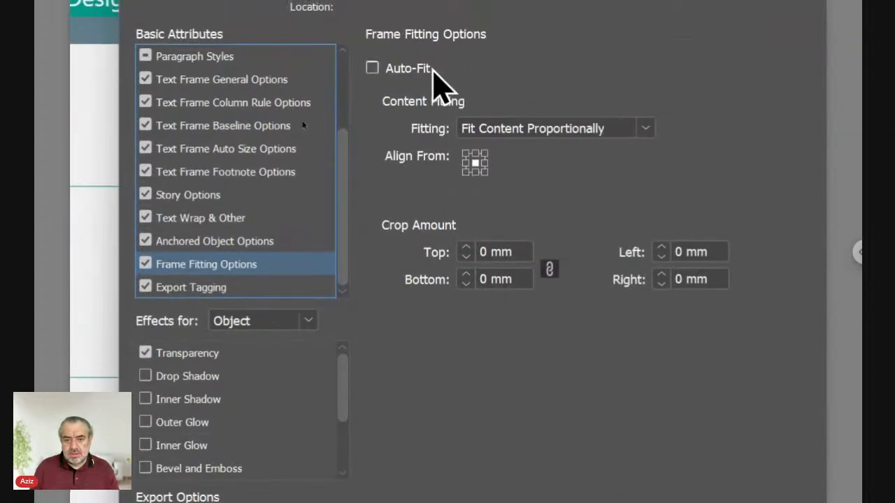
{"action": "left_click", "coordinate": [421, 70]}
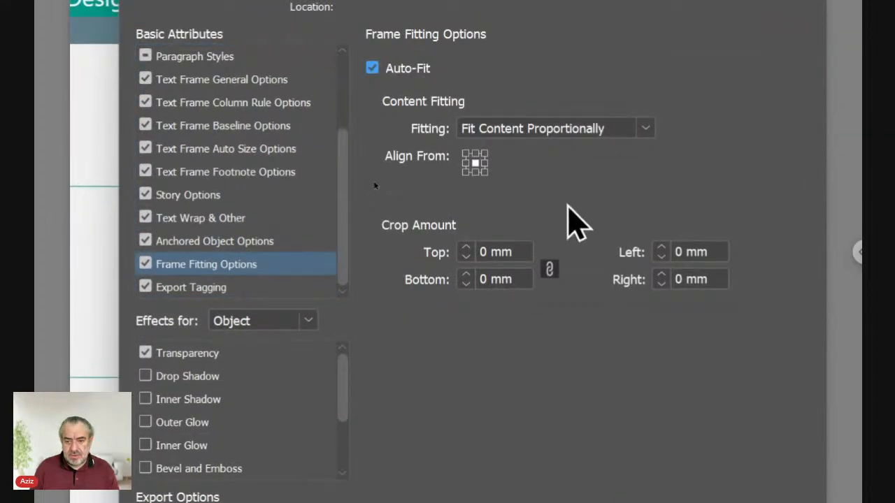
{"action": "left_click", "coordinate": [567, 129]}
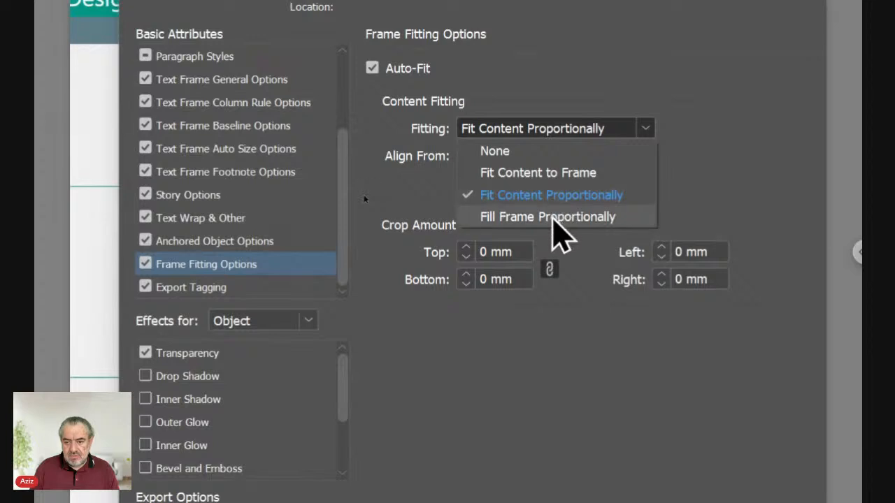
{"action": "left_click", "coordinate": [559, 217]}
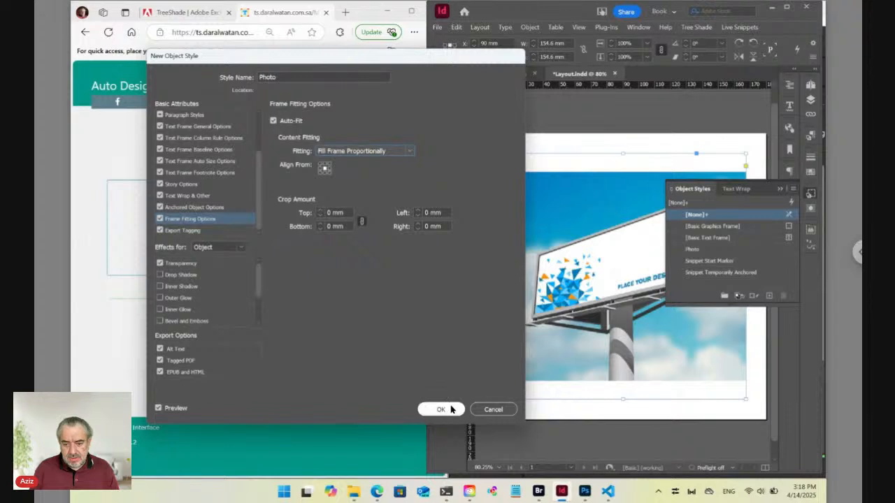
{"action": "left_click", "coordinate": [451, 408]}
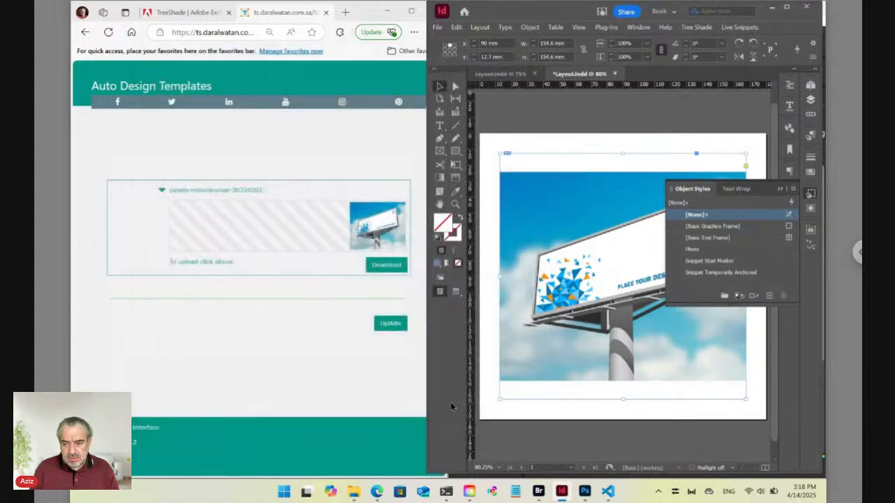
{"action": "left_click", "coordinate": [695, 251]}
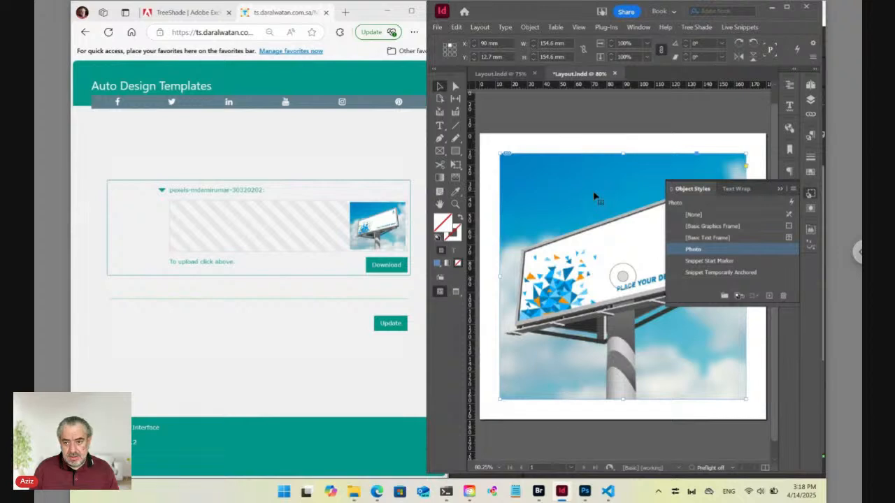
Save Layout.indd, check it in, and switch to Bridge to view the Monday folder's version PDFs
{"action": "key", "text": "ctrl+s"}
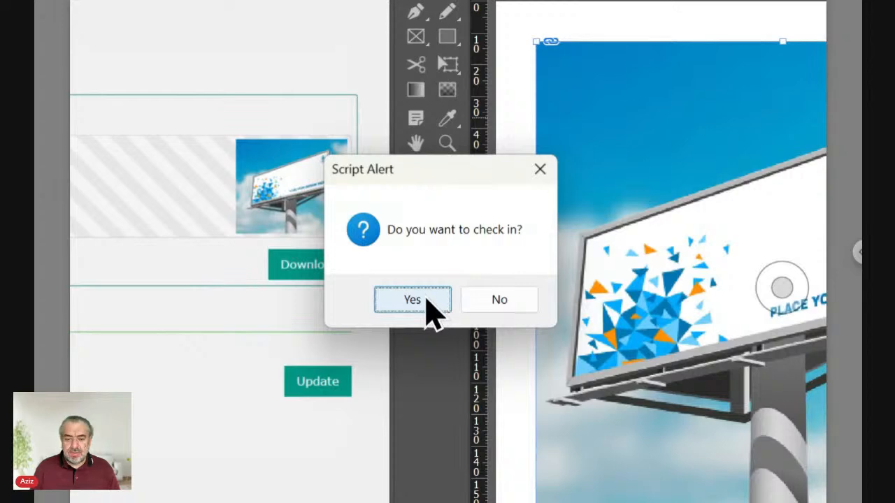
{"action": "left_click", "coordinate": [421, 306]}
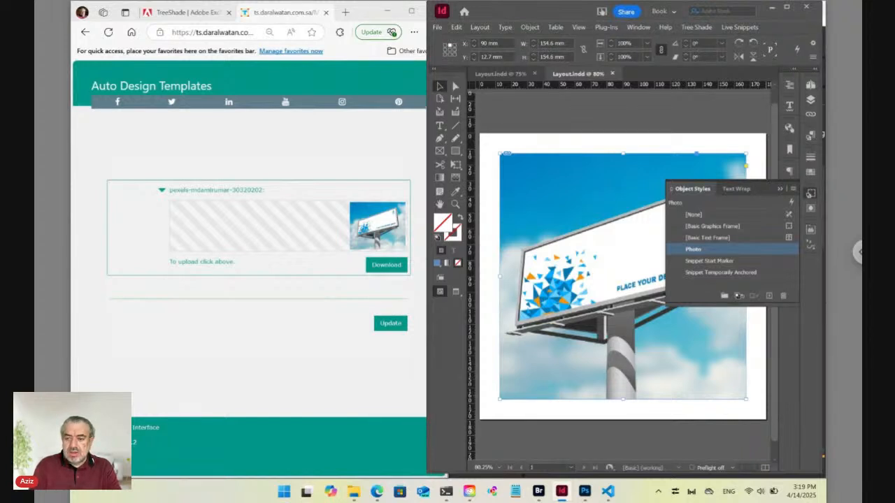
{"action": "key", "text": "alt+Tab"}
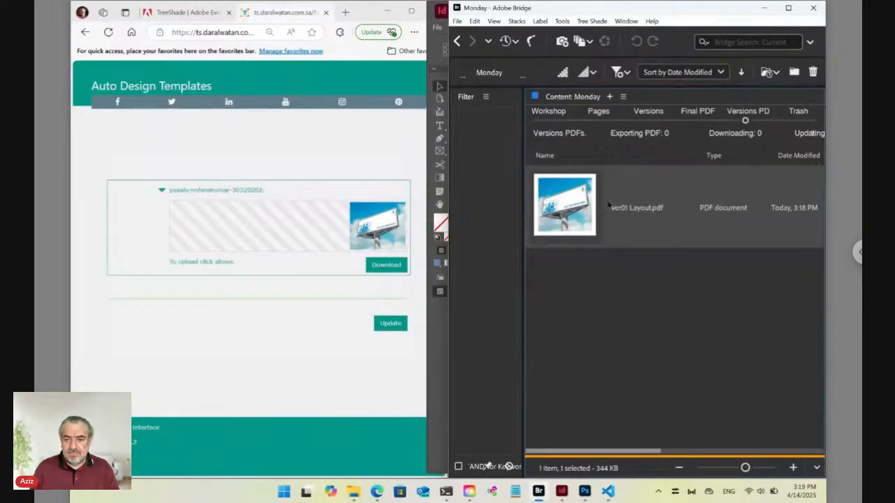
{"action": "left_click", "coordinate": [625, 21]}
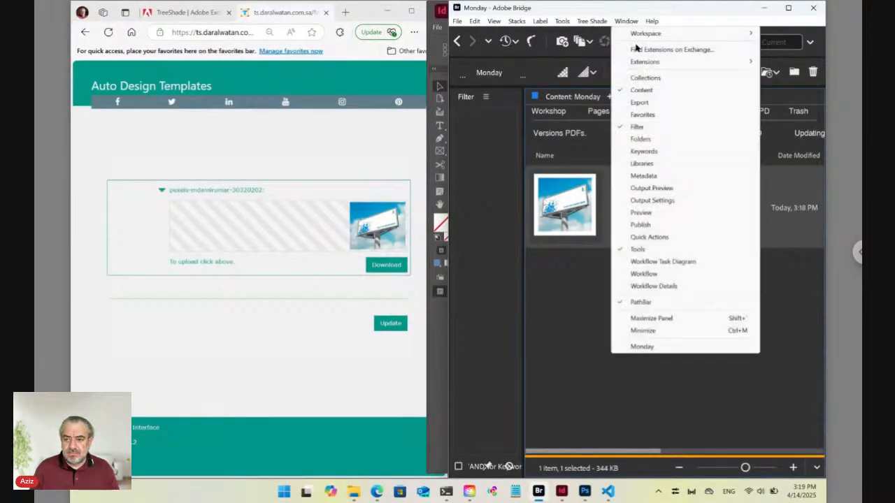
{"action": "mouse_move", "coordinate": [636, 39]}
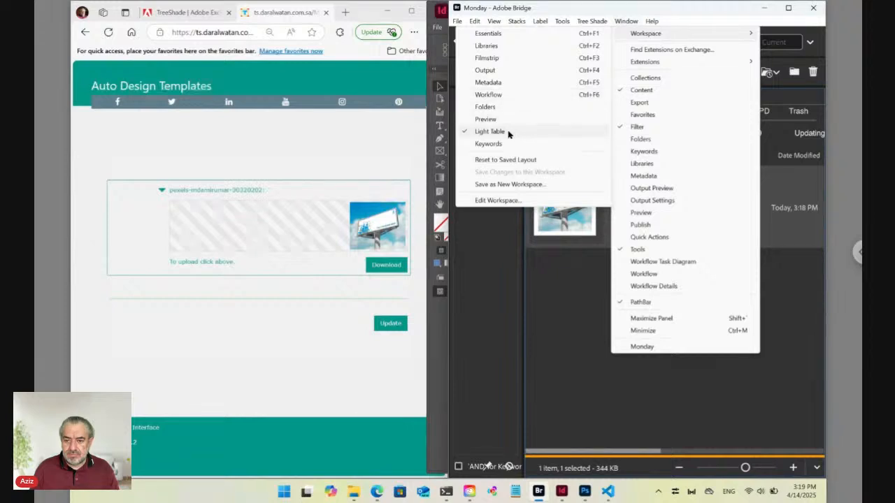
{"action": "left_click", "coordinate": [529, 290]}
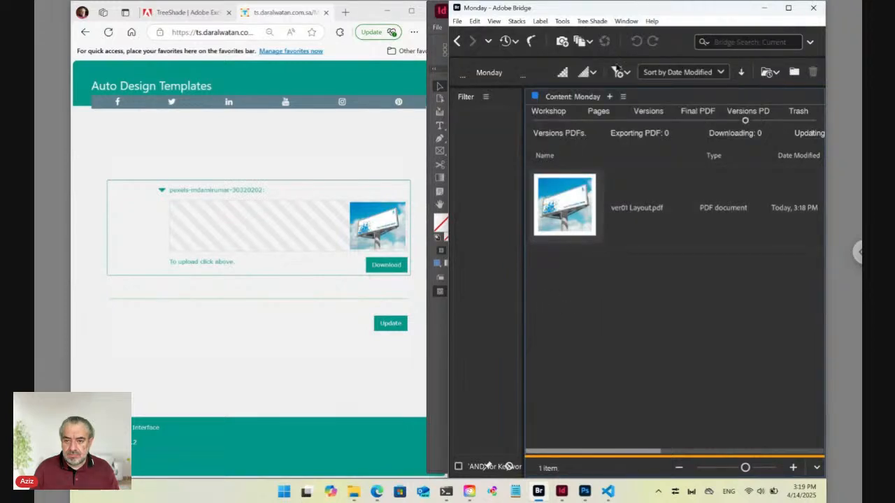
Hide the Filter panel and return from the version PDFs to the Monday folder's Workshop files
{"action": "left_click", "coordinate": [624, 21]}
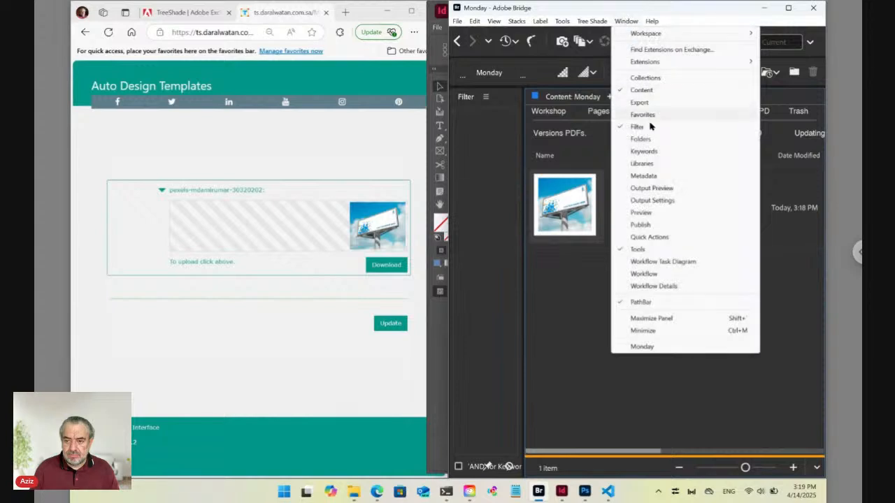
{"action": "left_click", "coordinate": [648, 127]}
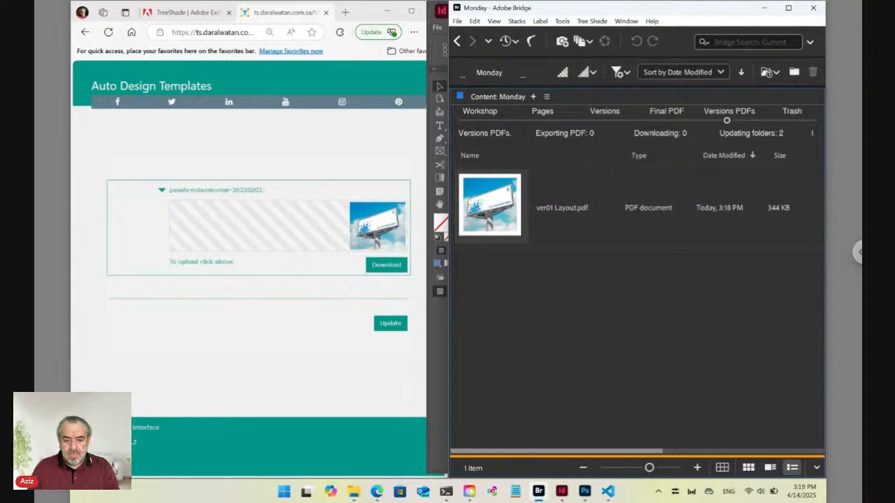
{"action": "left_click", "coordinate": [513, 208]}
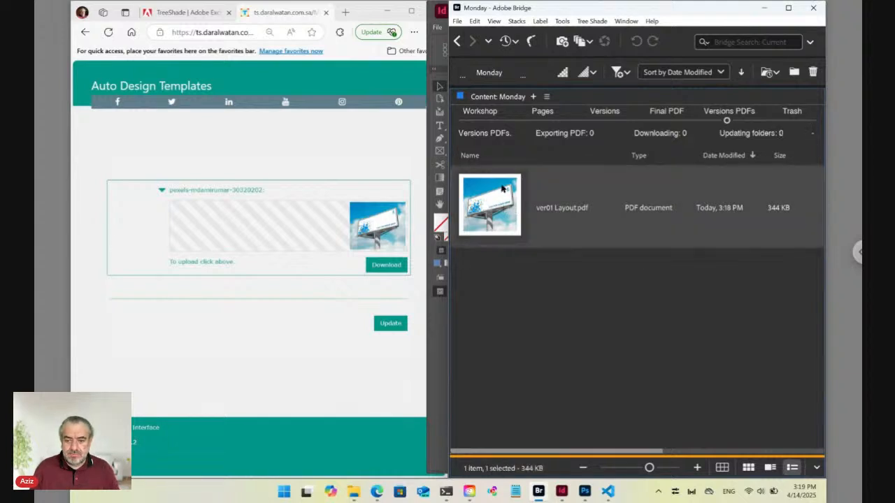
{"action": "left_click", "coordinate": [480, 122]}
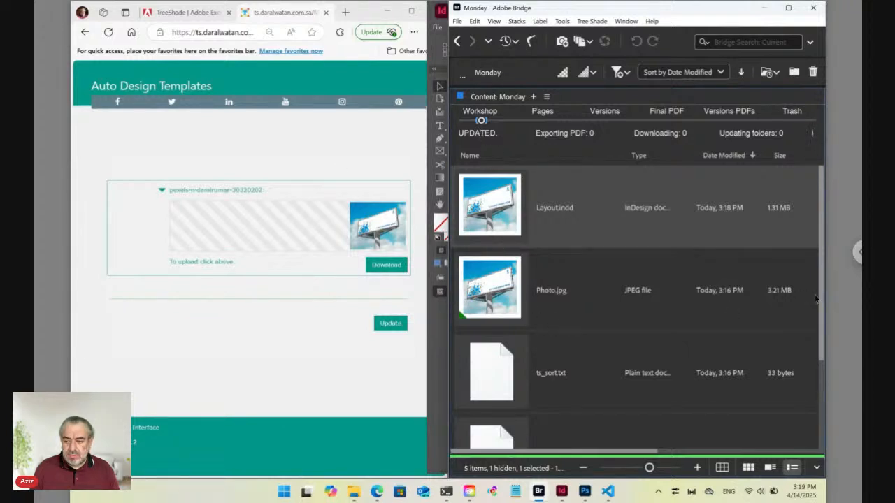
Rename Links ts_key_1.txt in the Monday folder to Links ts_key_4.txt
{"action": "left_click_drag", "start_coordinate": [815, 298], "coordinate": [817, 435]}
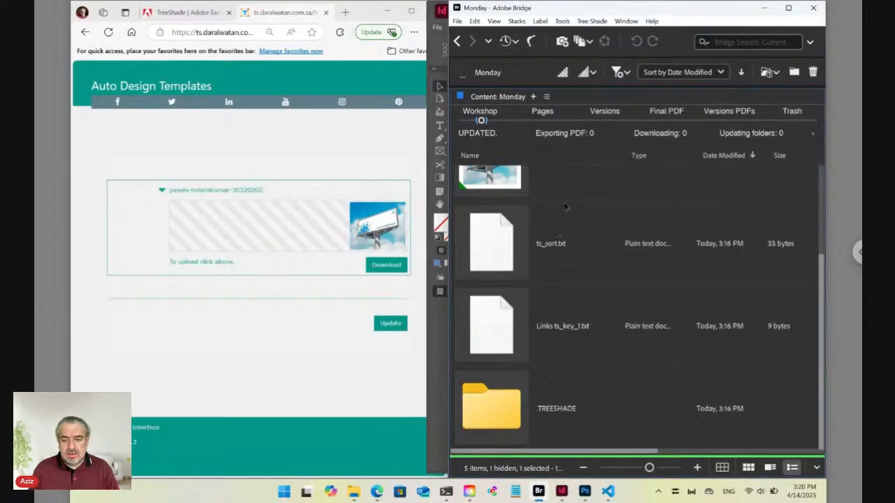
{"action": "left_click_drag", "start_coordinate": [821, 273], "coordinate": [824, 186]}
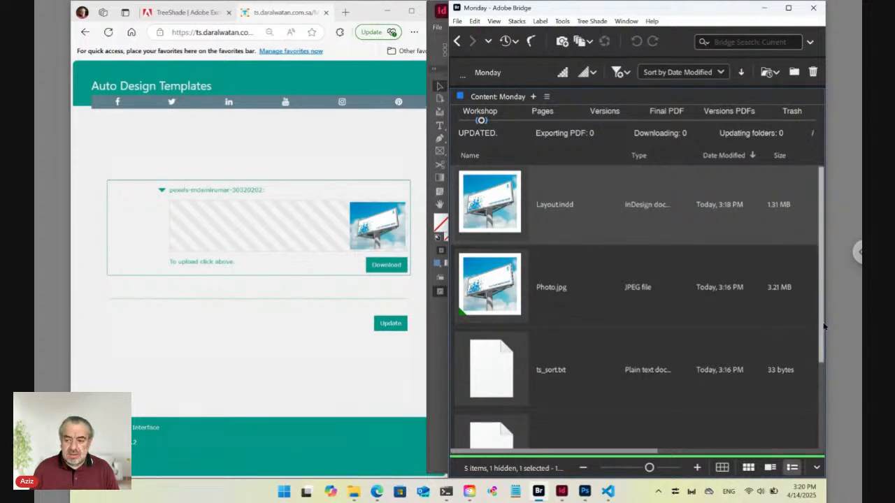
{"action": "scroll", "coordinate": [823, 326], "scroll_direction": "down", "scroll_amount": 3}
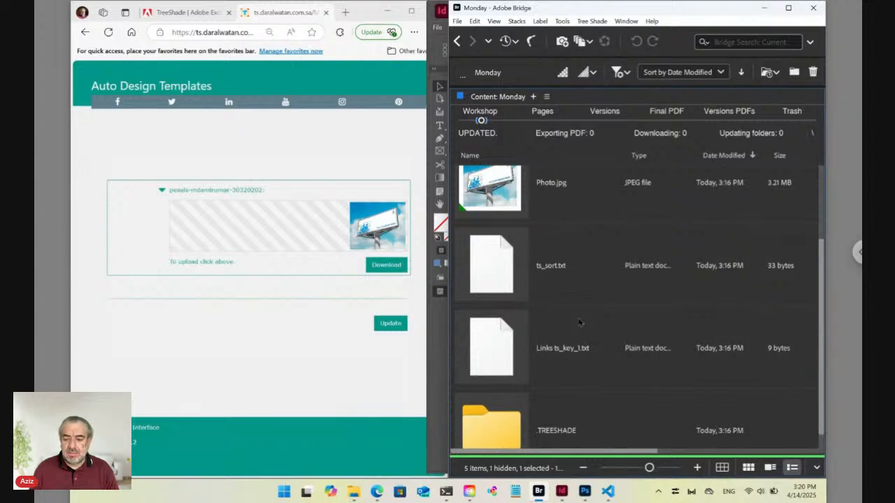
{"action": "left_click", "coordinate": [572, 354]}
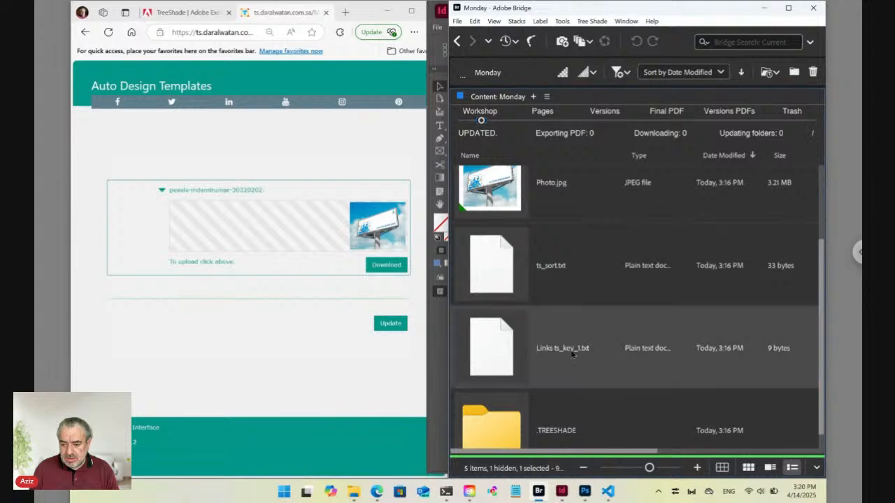
{"action": "left_click", "coordinate": [574, 350]}
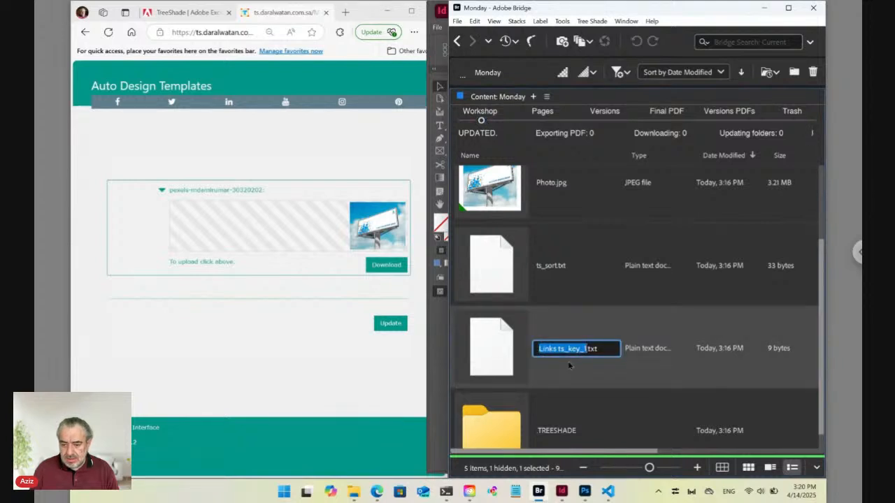
{"action": "key", "text": "Right"}
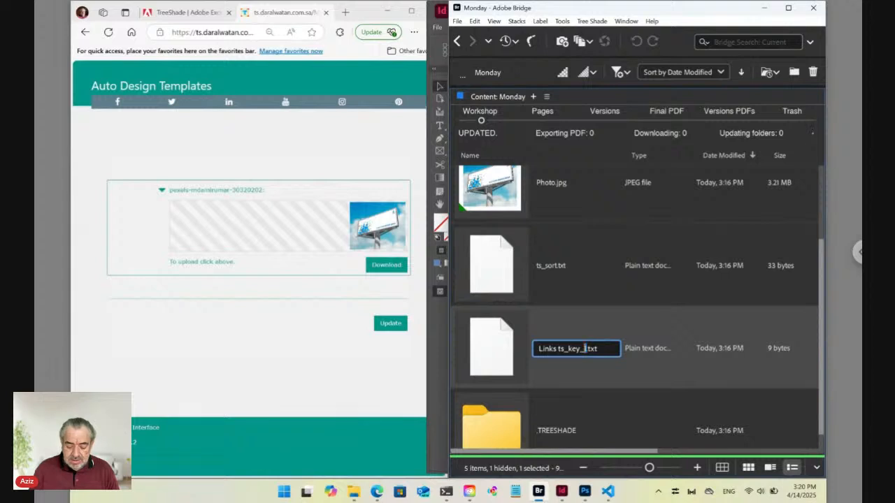
{"action": "key", "text": "BackSpace"}
{"action": "type", "text": "4"}
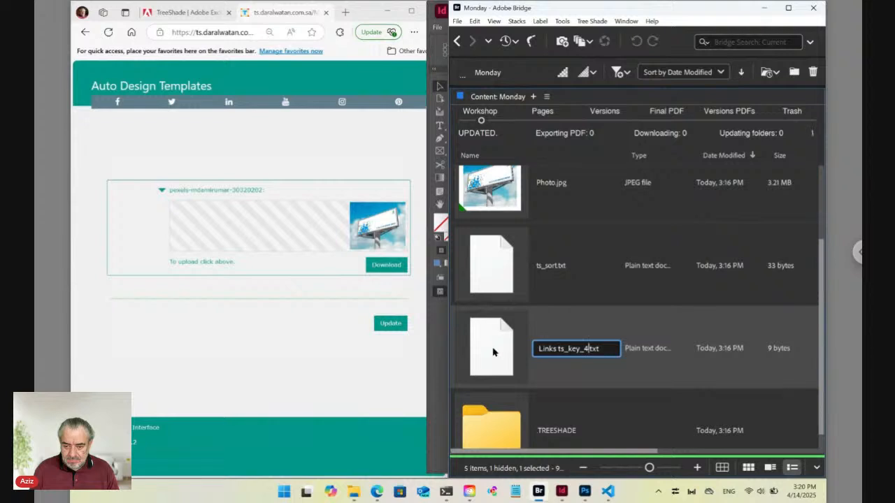
{"action": "key", "text": "Return"}
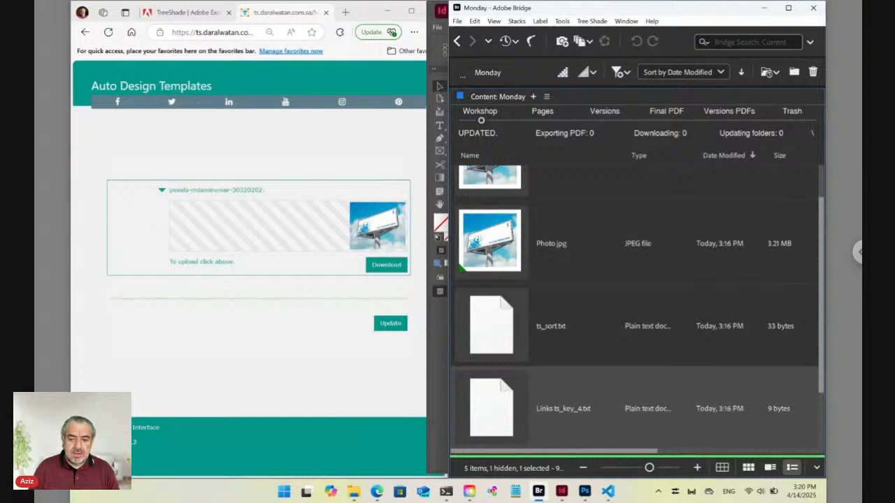
On the Auto Design Templates web page, upload mockup-empty-blank-frame-with-roses-around-with-rose-background.jpg as the replacement for the pexels image and submit the update
{"action": "key", "text": "alt+Tab"}
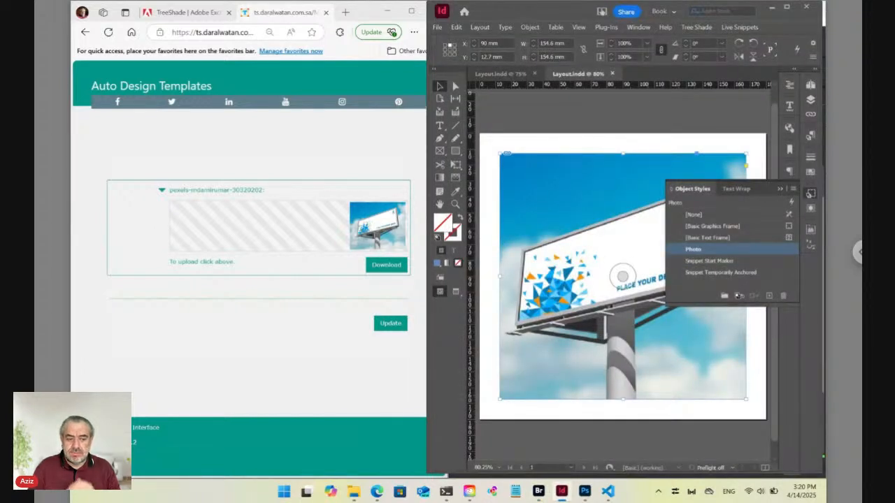
{"action": "key", "text": "alt+Tab"}
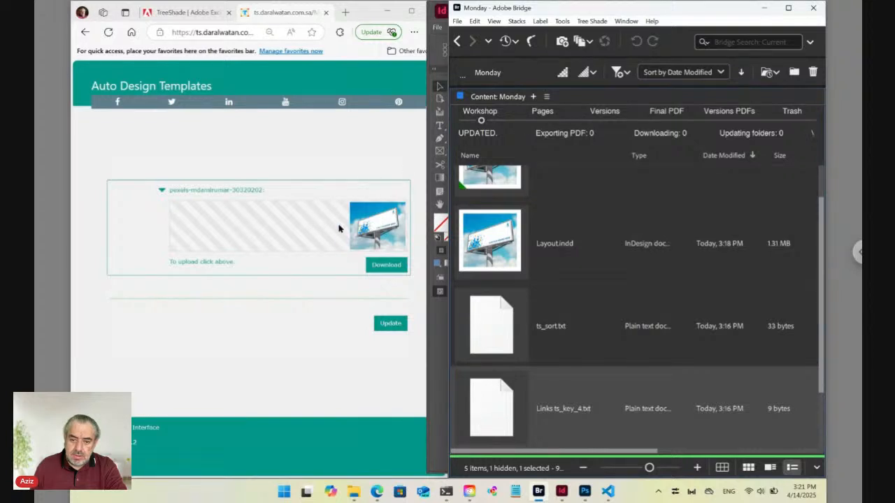
{"action": "left_click", "coordinate": [362, 227]}
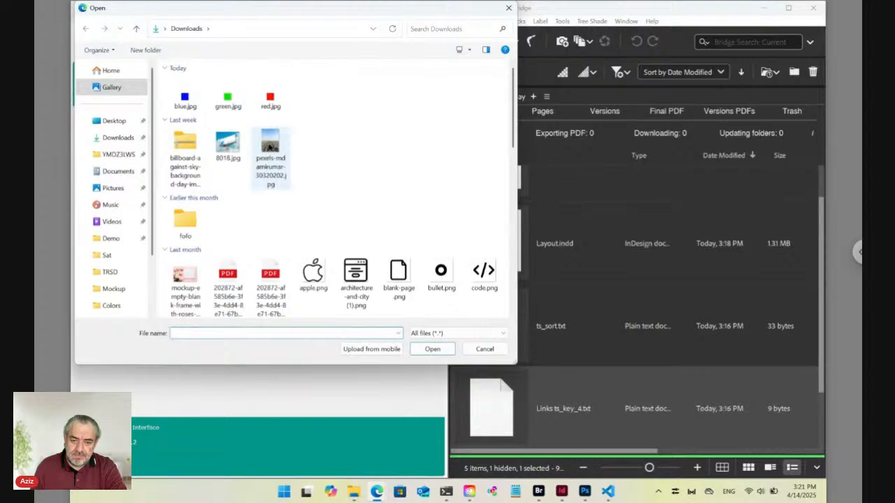
{"action": "left_click", "coordinate": [185, 280]}
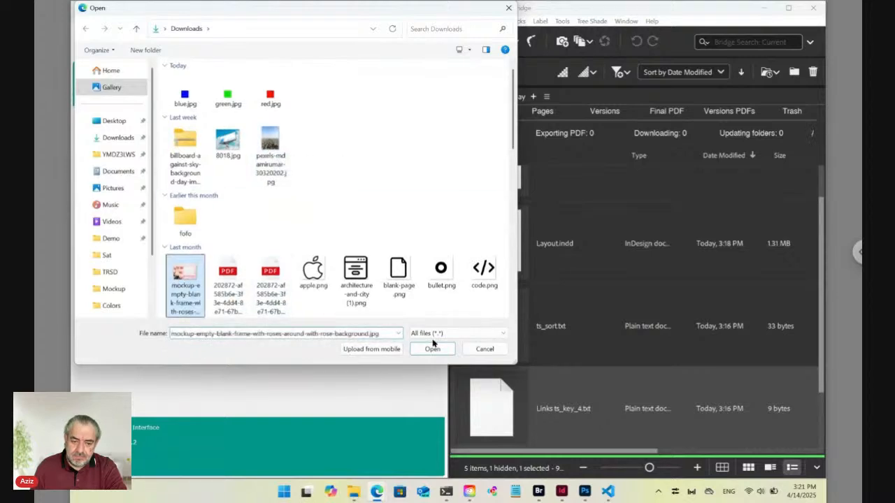
{"action": "left_click", "coordinate": [440, 350]}
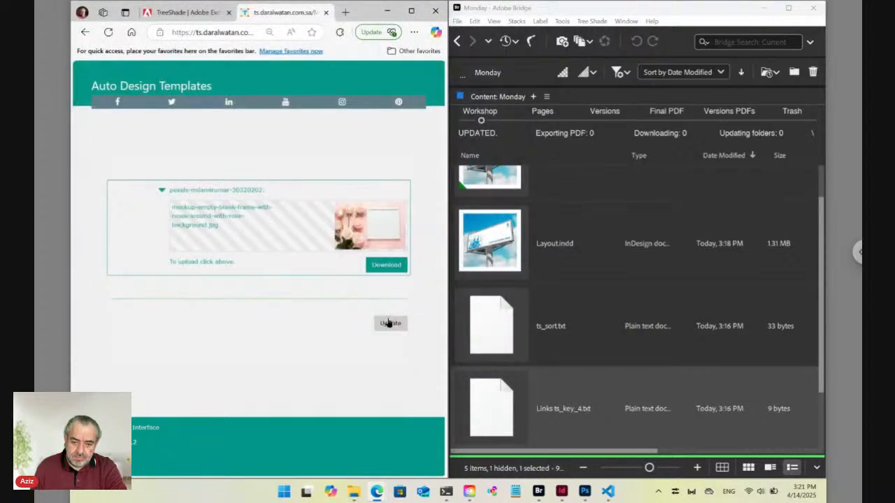
{"action": "left_click", "coordinate": [391, 323]}
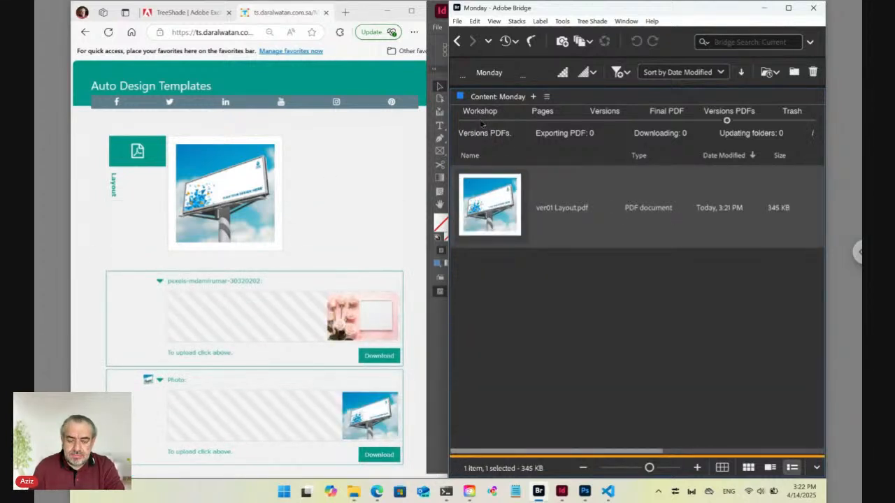
Review the Monday folder's Workshop files in Bridge and move the pexels JPEG showing the roses to the TreeShade trash
{"action": "left_click", "coordinate": [480, 120]}
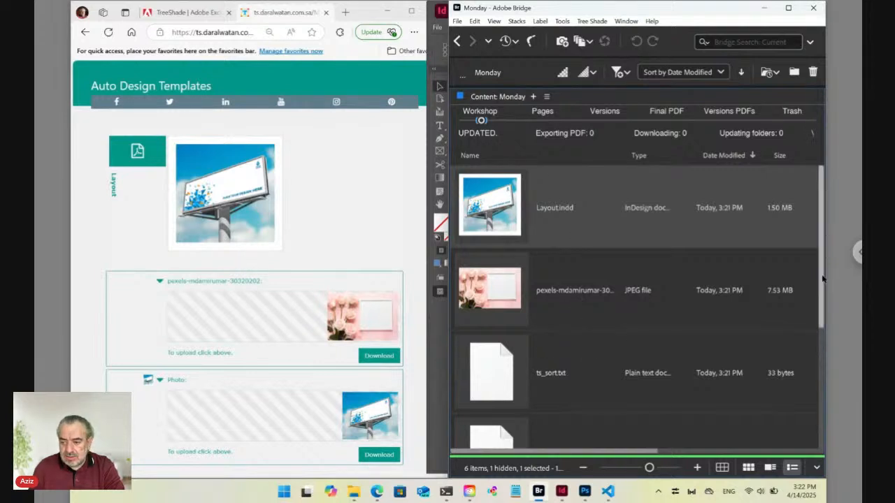
{"action": "scroll", "coordinate": [822, 313], "scroll_direction": "down", "scroll_amount": 5}
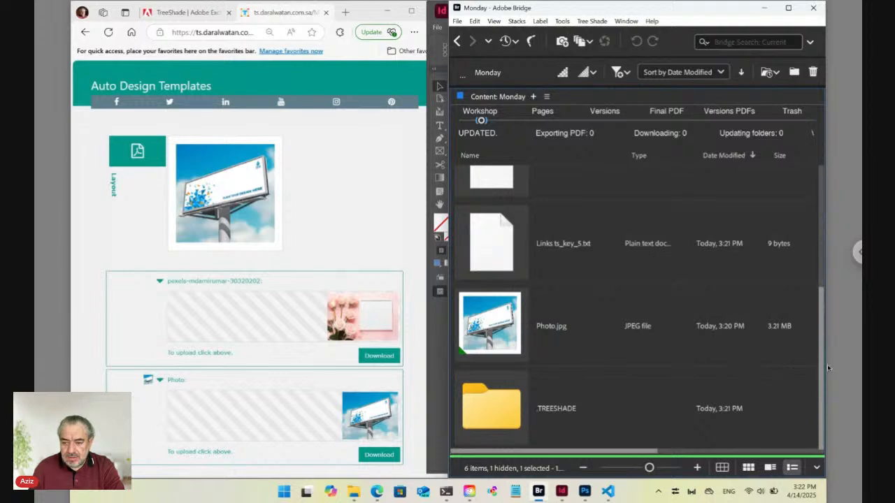
{"action": "left_click_drag", "start_coordinate": [822, 370], "coordinate": [827, 237]}
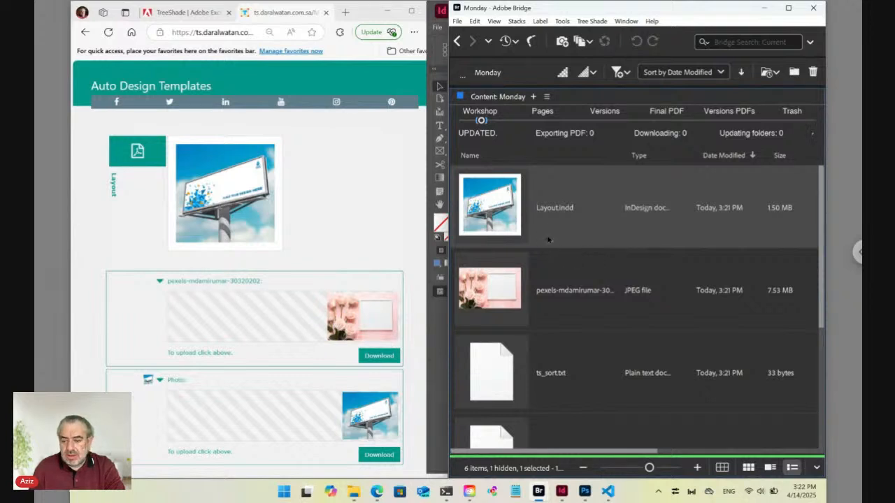
{"action": "left_click", "coordinate": [507, 289]}
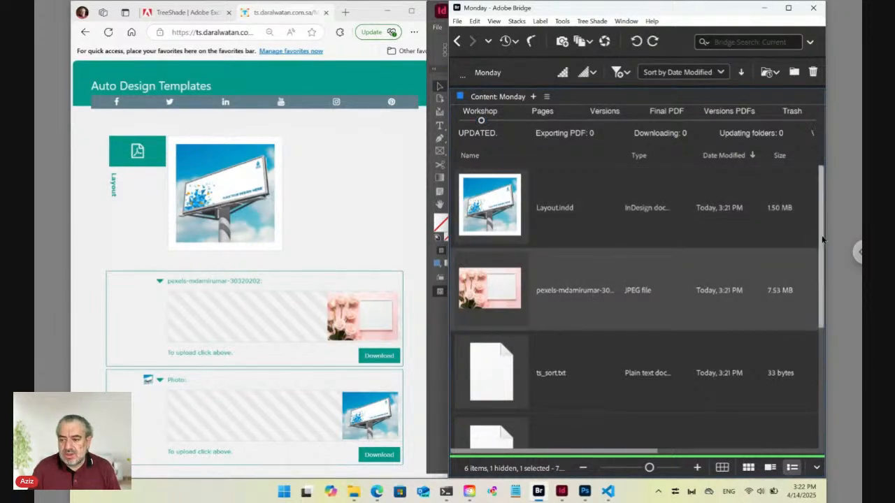
{"action": "left_click_drag", "start_coordinate": [822, 240], "coordinate": [818, 324]}
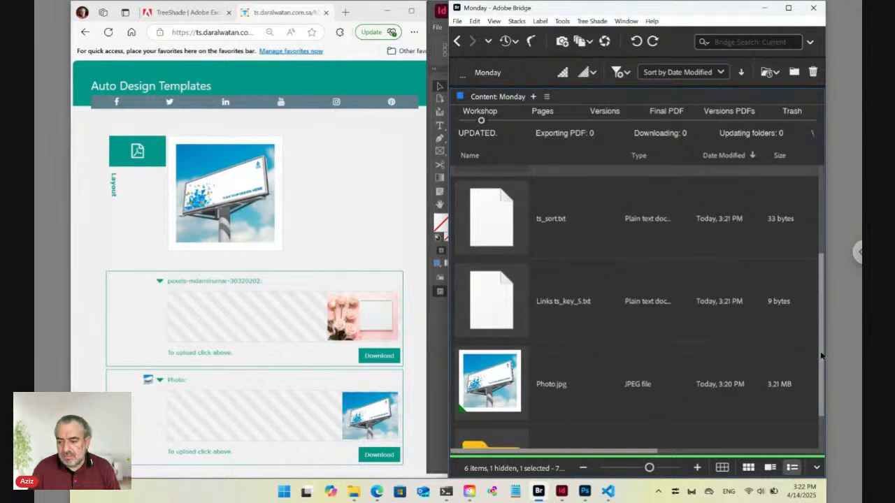
{"action": "left_click_drag", "start_coordinate": [821, 356], "coordinate": [819, 290]}
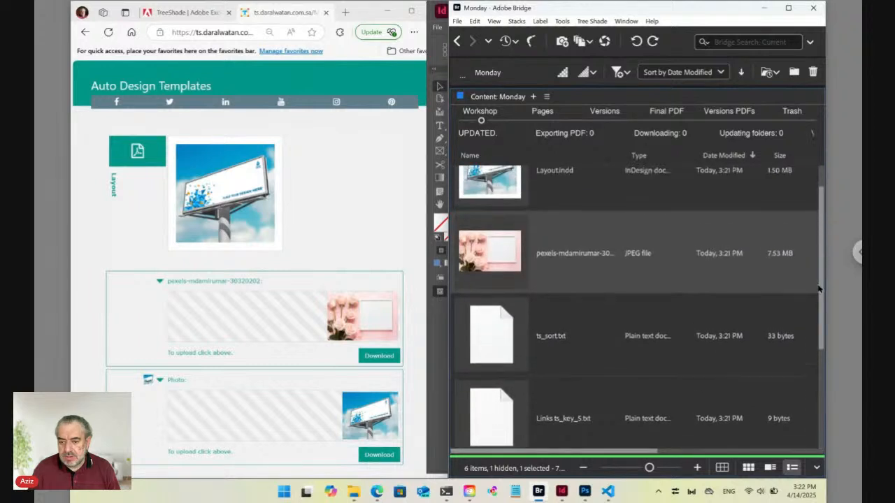
{"action": "left_click", "coordinate": [591, 21]}
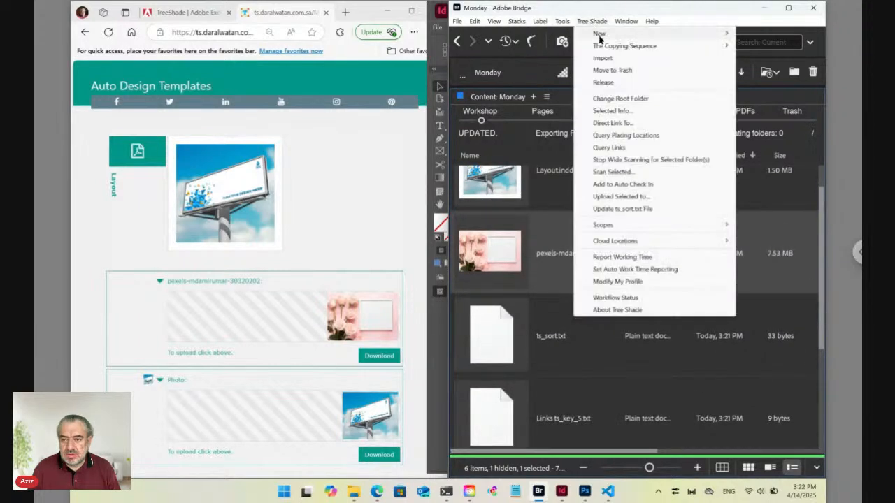
{"action": "left_click", "coordinate": [614, 71]}
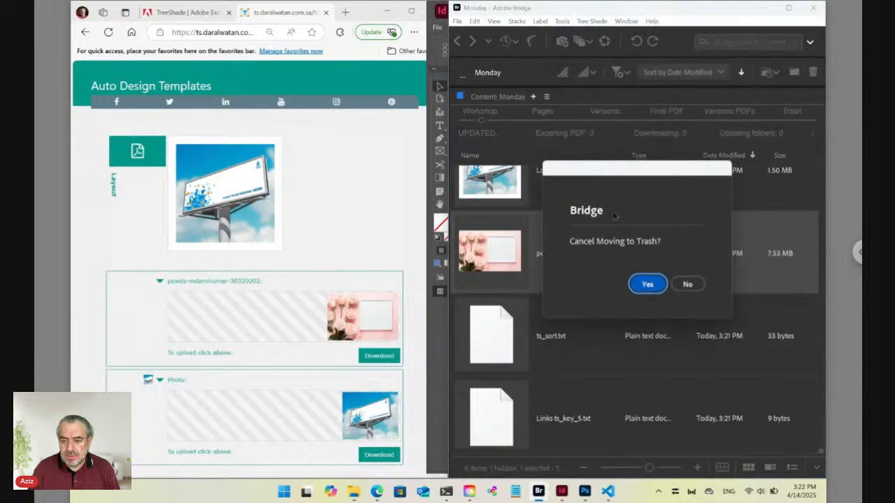
{"action": "left_click", "coordinate": [685, 284]}
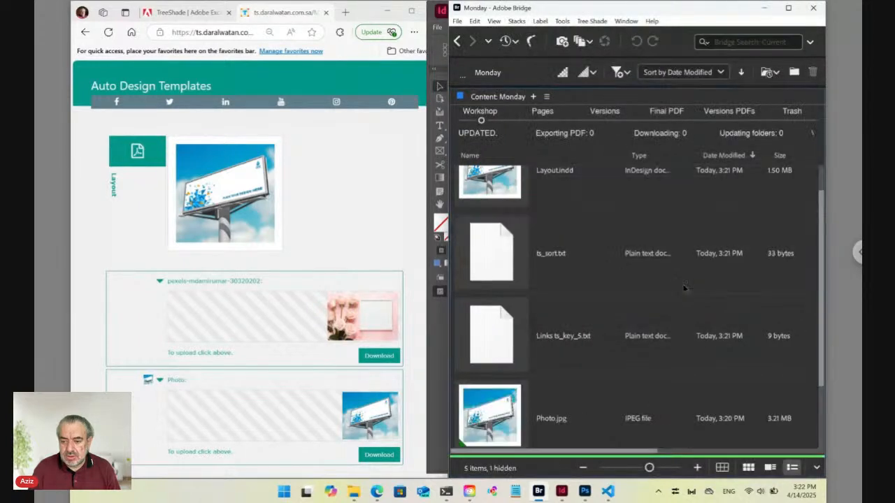
Reload the Auto Design Templates page, upload the pexels mountain lake image ending in 346529.jpg as the Photo replacement, and submit the update
{"action": "left_click", "coordinate": [215, 32]}
{"action": "key", "text": "Return"}
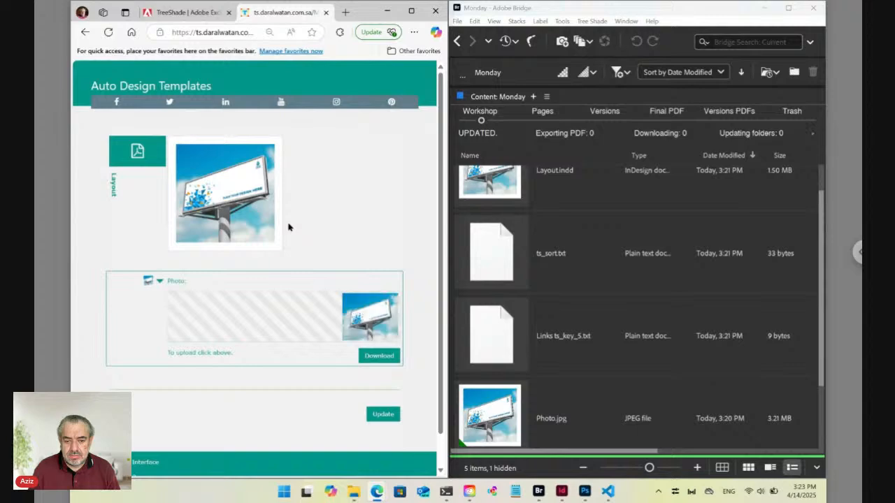
{"action": "left_click", "coordinate": [371, 323]}
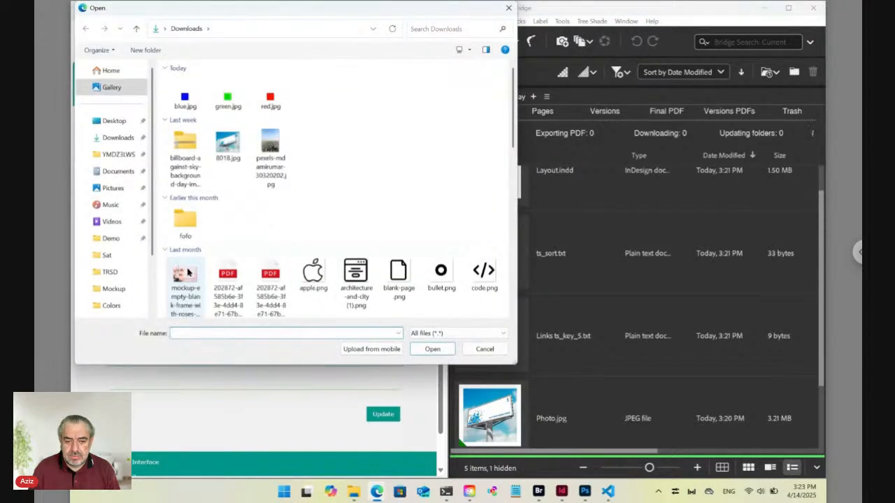
{"action": "scroll", "coordinate": [204, 261], "scroll_direction": "down", "scroll_amount": 3}
{"action": "scroll", "coordinate": [205, 261], "scroll_direction": "down", "scroll_amount": 2}
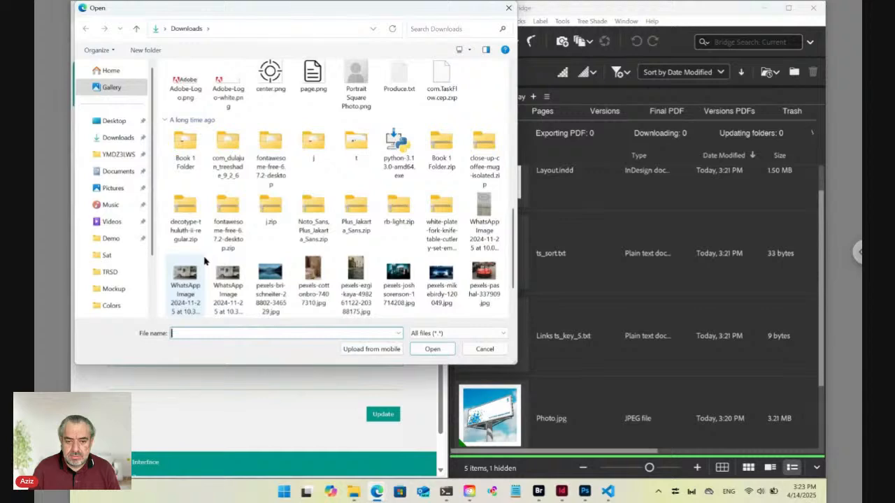
{"action": "left_click", "coordinate": [270, 278]}
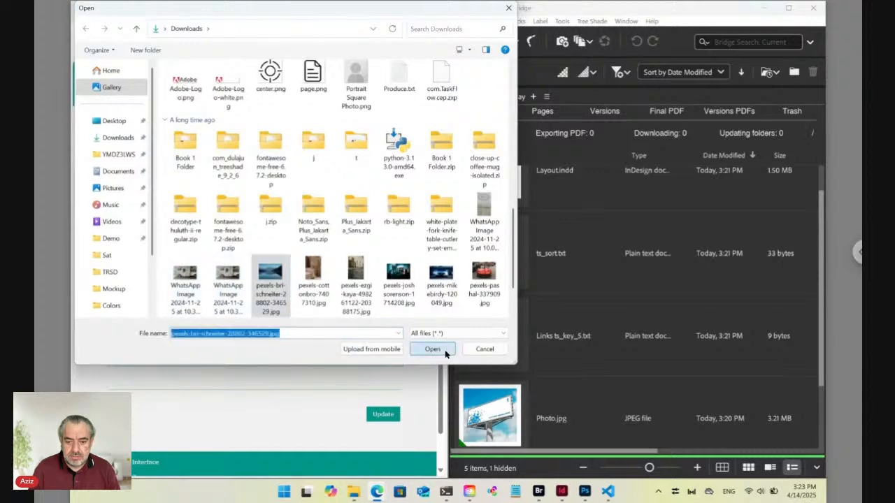
{"action": "left_click", "coordinate": [432, 349]}
{"action": "left_click", "coordinate": [383, 415]}
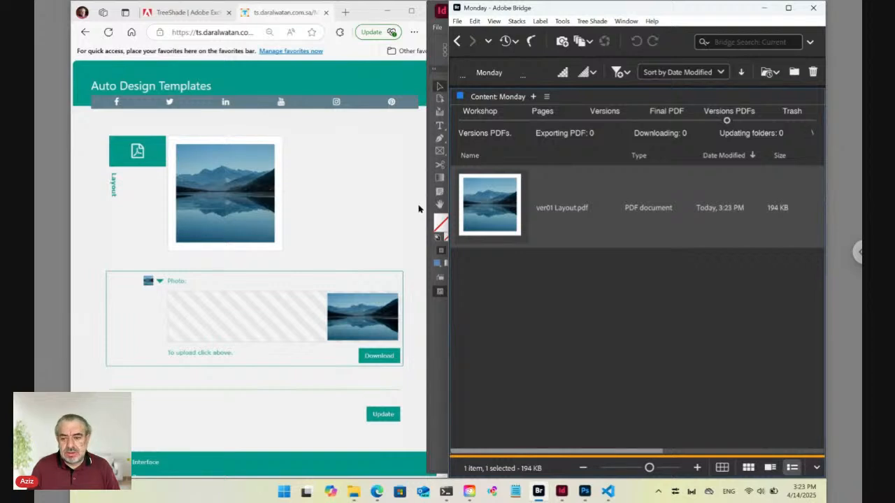
Show the Monday folder's Workshop files in Bridge and create a new folder named Links there
{"action": "left_click", "coordinate": [480, 122]}
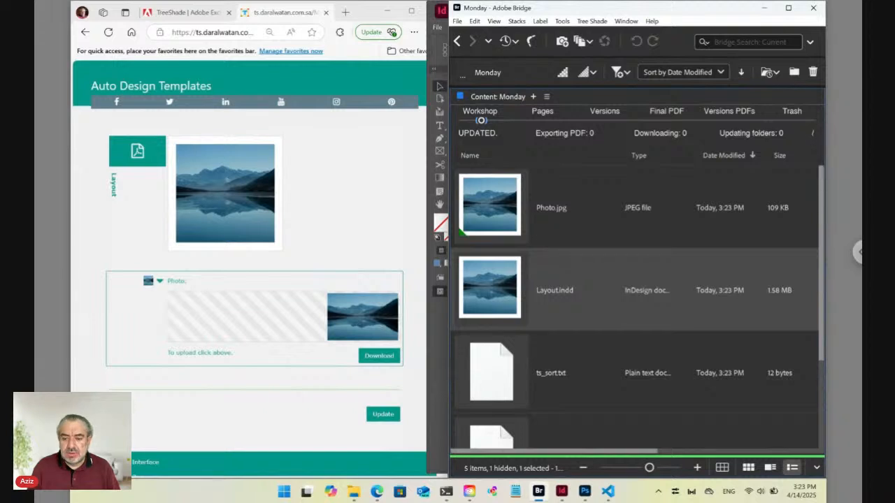
{"action": "left_click", "coordinate": [506, 209]}
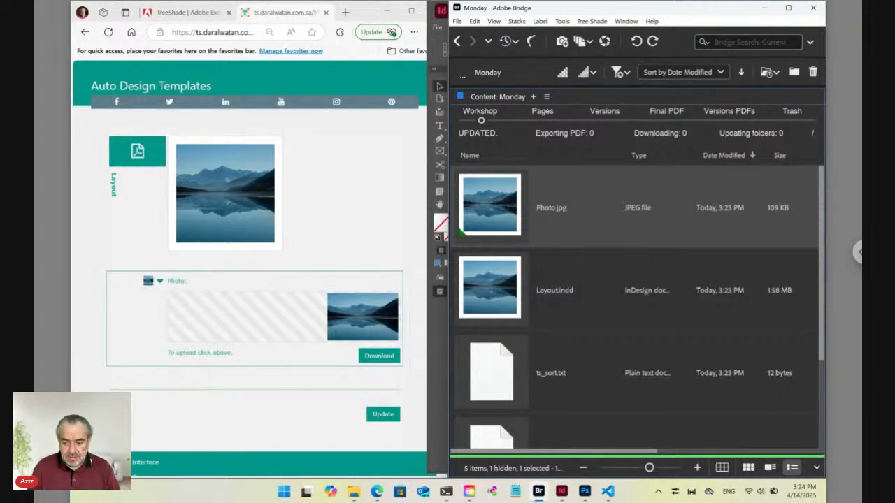
{"action": "key", "text": "ctrl+shift+n"}
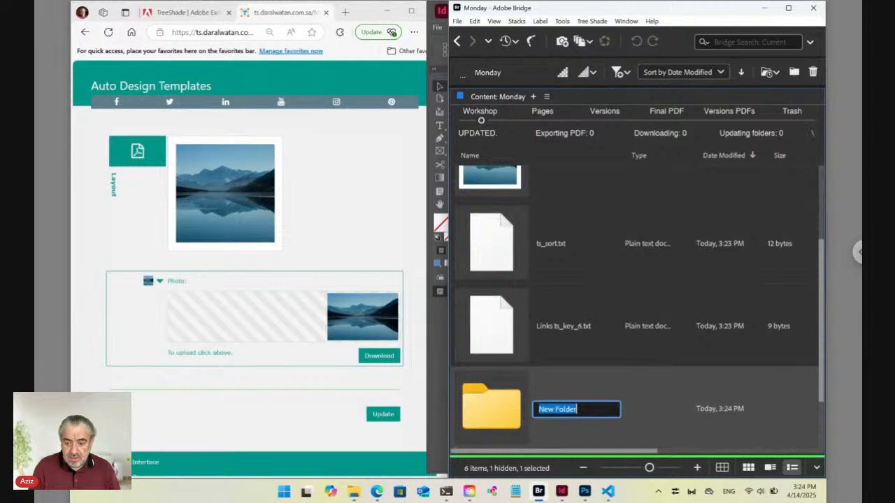
{"action": "type", "text": "Photos"}
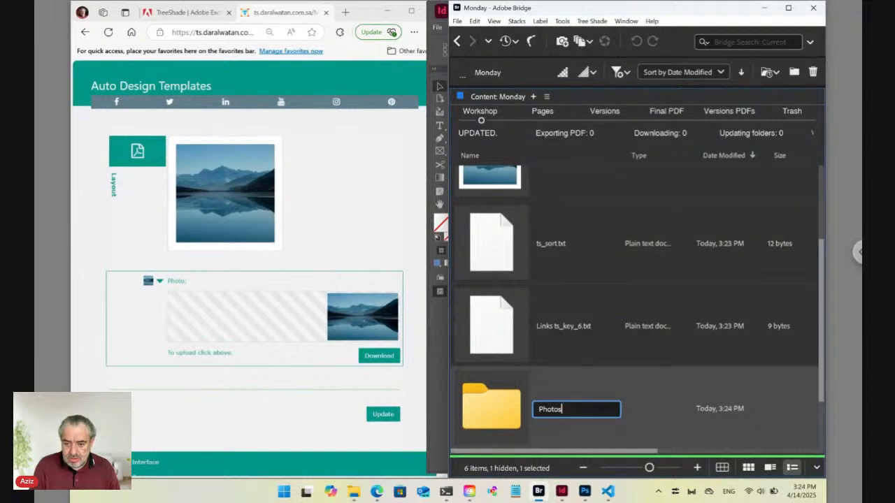
{"action": "key", "text": "BackSpace"}
{"action": "key", "text": "BackSpace"}
{"action": "key", "text": "BackSpace"}
{"action": "key", "text": "BackSpace"}
{"action": "key", "text": "BackSpace"}
{"action": "key", "text": "BackSpace"}
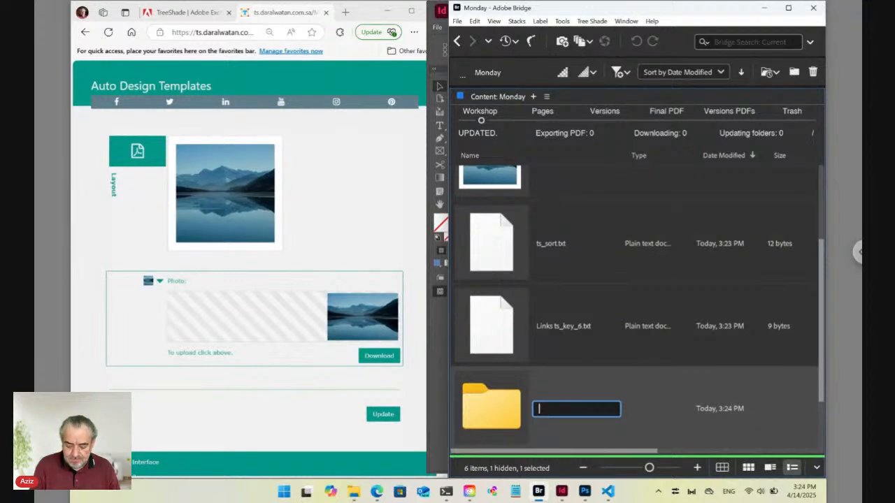
{"action": "type", "text": "Links"}
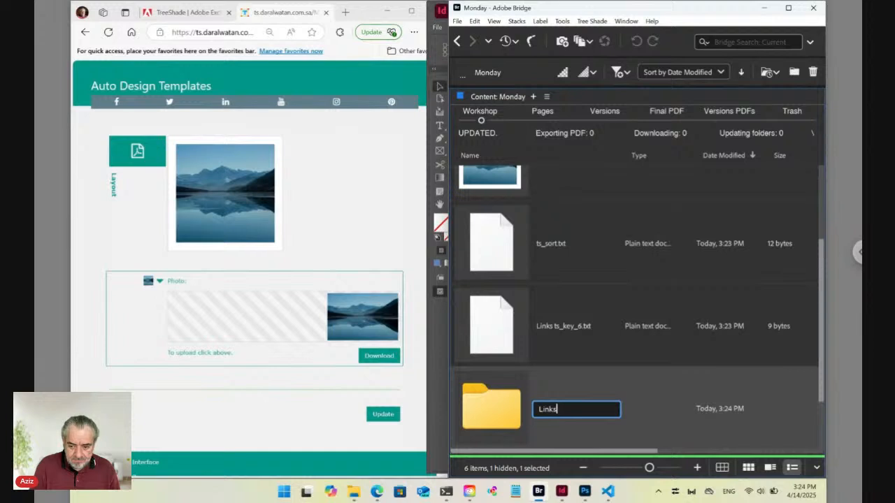
{"action": "key", "text": "Return"}
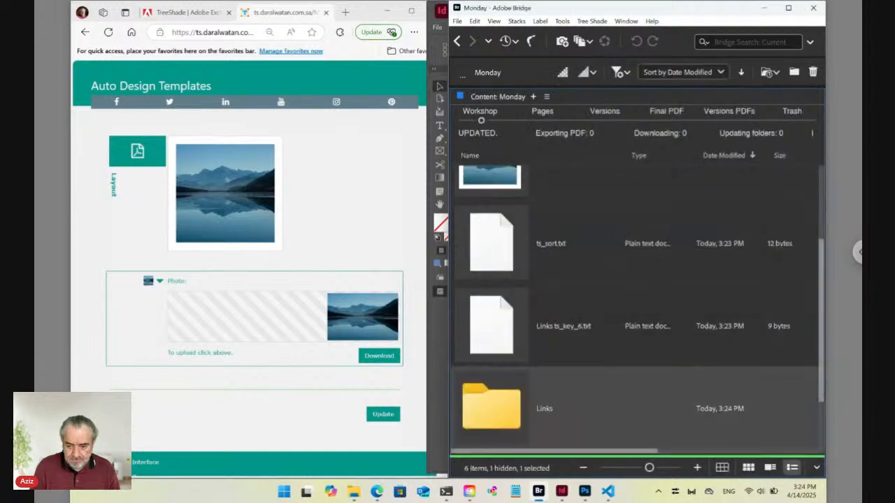
Move Photo.jpg from the Monday folder into the Links folder
{"action": "left_click", "coordinate": [545, 333]}
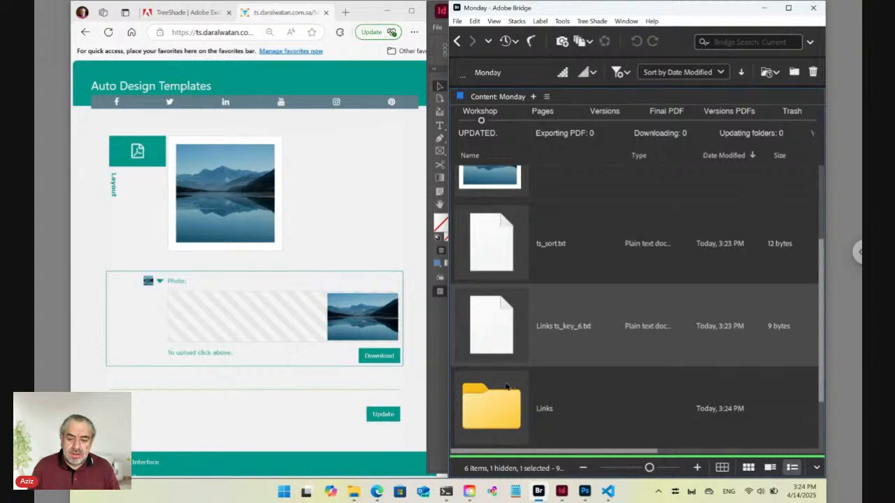
{"action": "scroll", "coordinate": [505, 201], "scroll_direction": "up", "scroll_amount": 2}
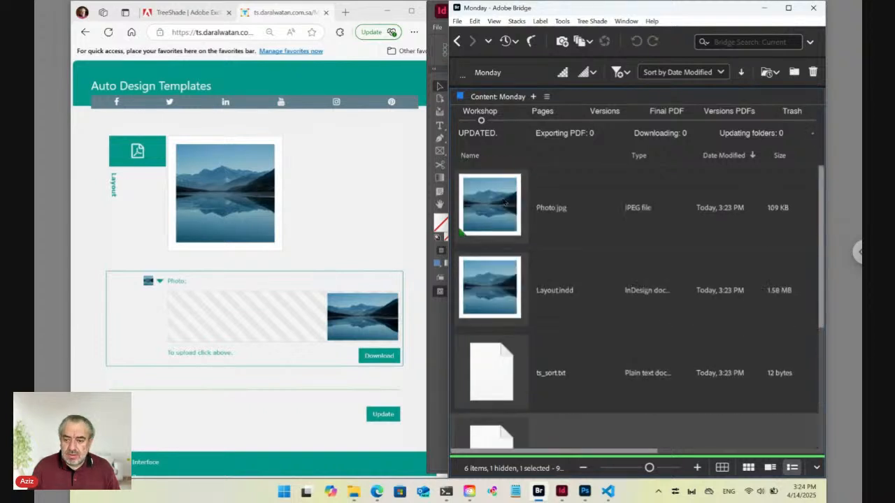
{"action": "left_click", "coordinate": [500, 212]}
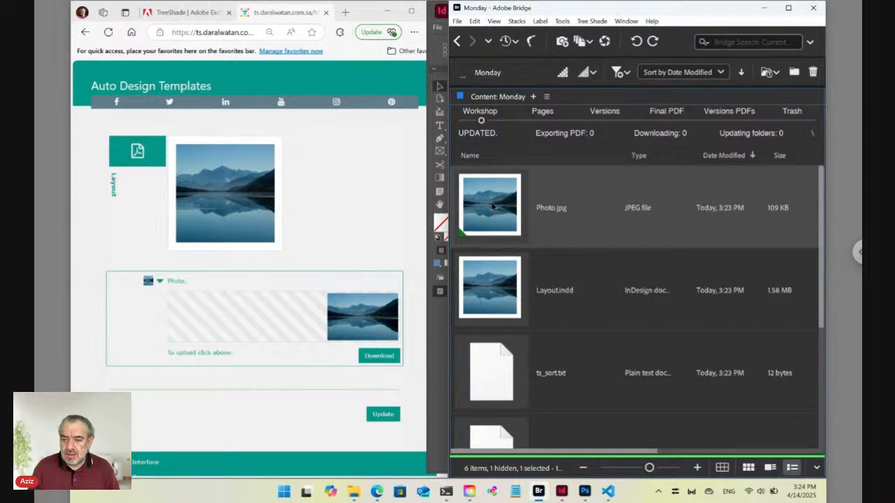
{"action": "left_click_drag", "start_coordinate": [495, 208], "coordinate": [506, 333]}
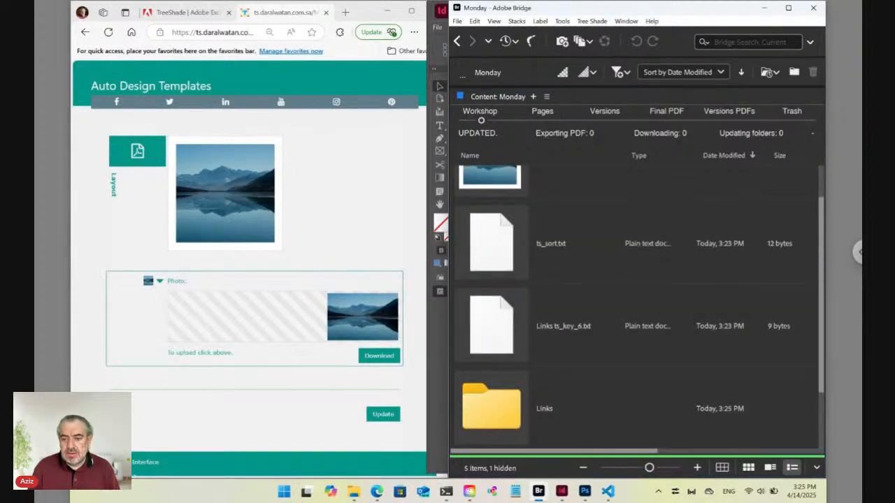
{"action": "scroll", "coordinate": [822, 303], "scroll_direction": "up", "scroll_amount": 2}
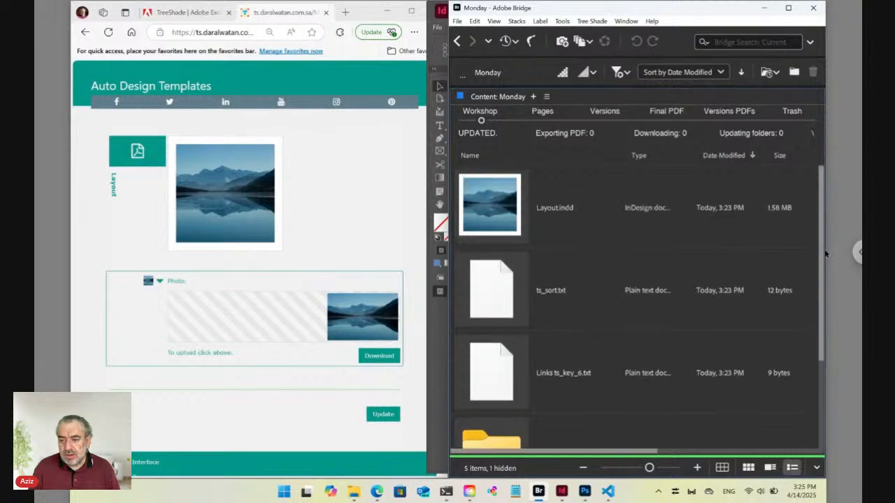
{"action": "scroll", "coordinate": [825, 251], "scroll_direction": "down", "scroll_amount": 3}
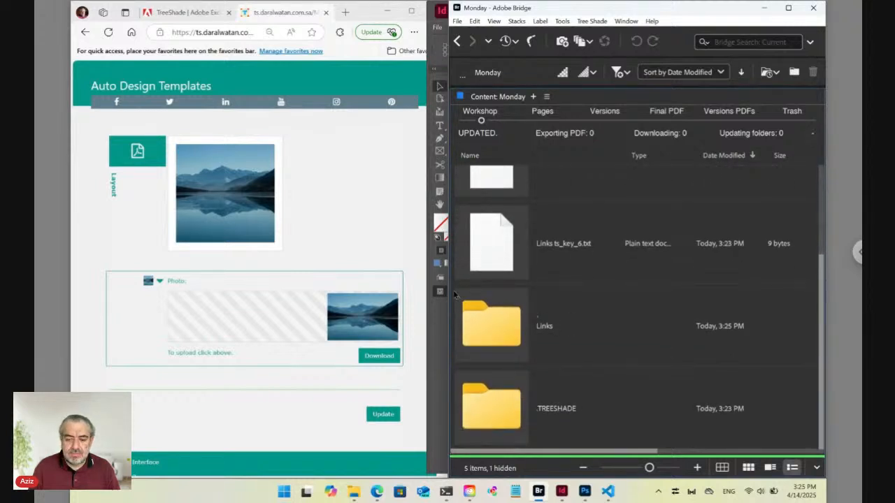
Open the Links folder in Bridge and reload the Auto Design Templates web page
{"action": "double_click", "coordinate": [488, 318]}
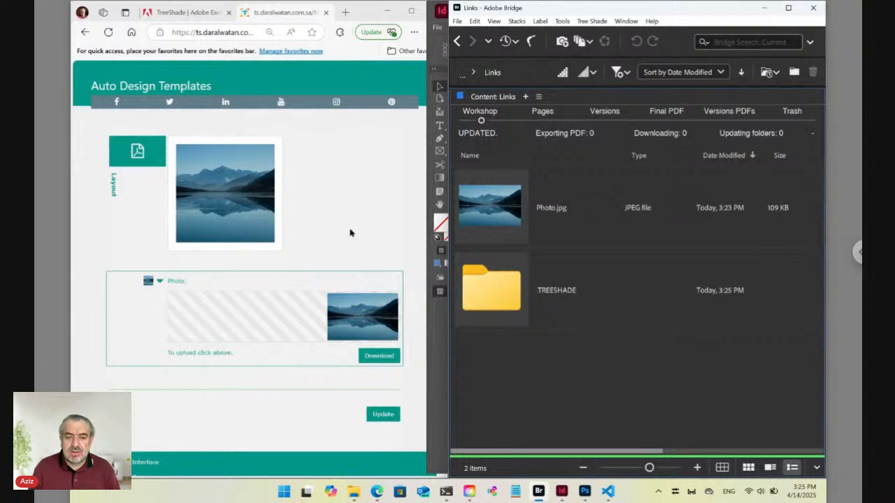
{"action": "left_click", "coordinate": [234, 31]}
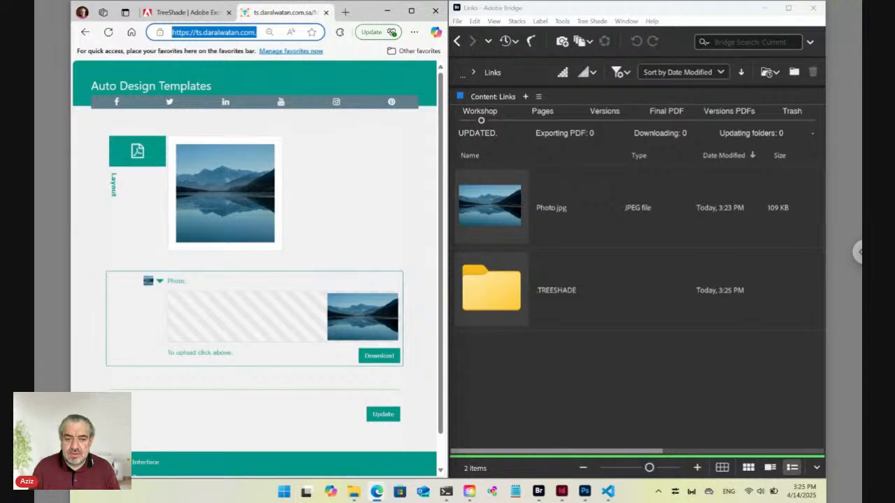
{"action": "key", "text": "Return"}
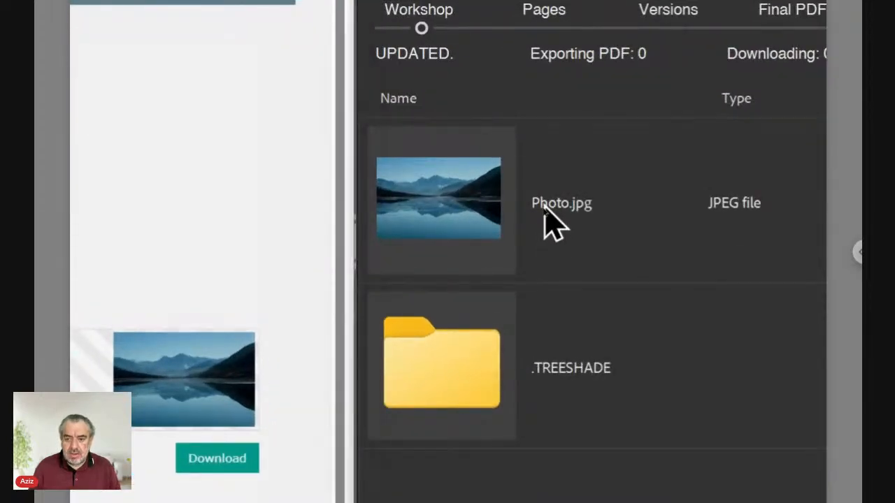
Rename Photo.jpg in the Links folder to ID12345 Photo.jpg
{"action": "left_click", "coordinate": [543, 211]}
{"action": "left_click", "coordinate": [545, 208]}
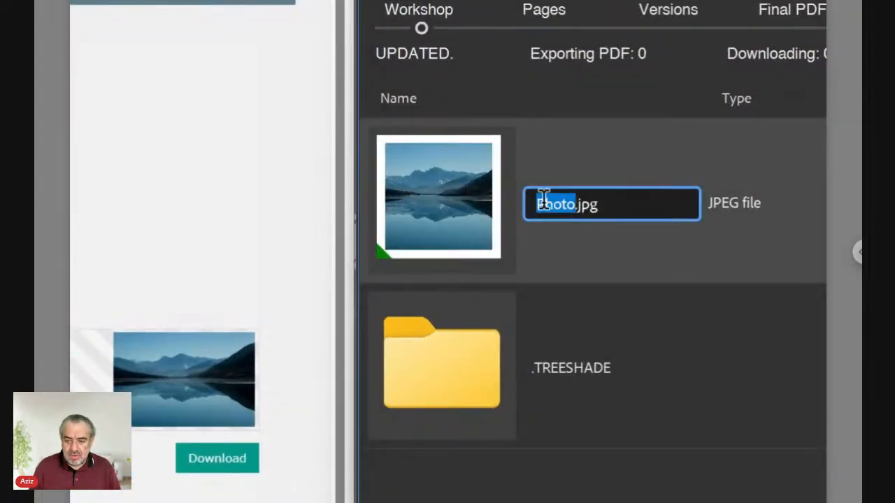
{"action": "left_click", "coordinate": [543, 201]}
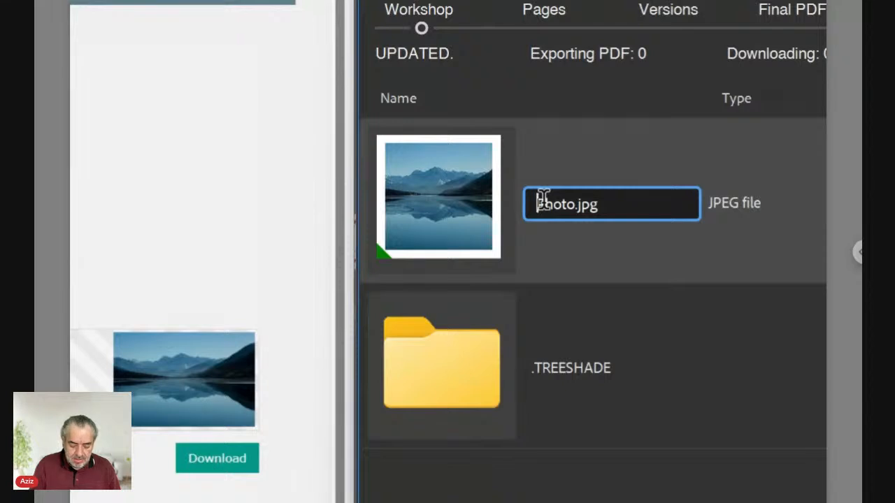
{"action": "type", "text": "ID"}
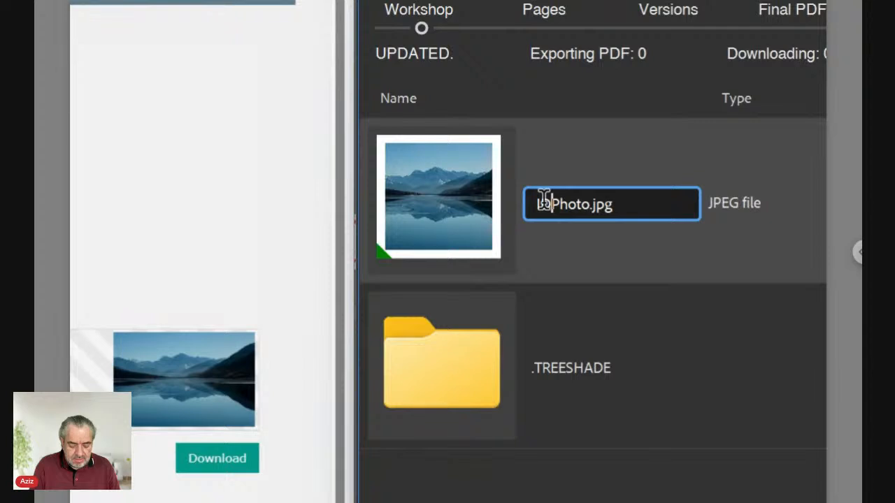
{"action": "type", "text": "1234"}
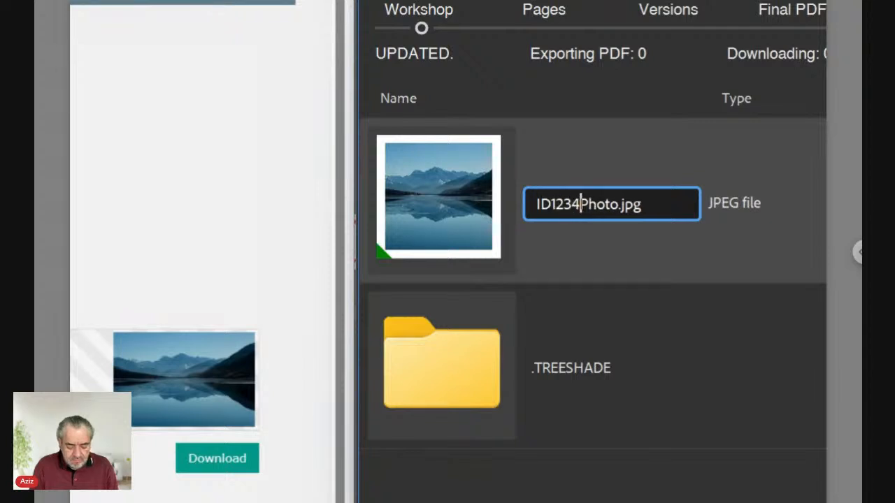
{"action": "type", "text": "5"}
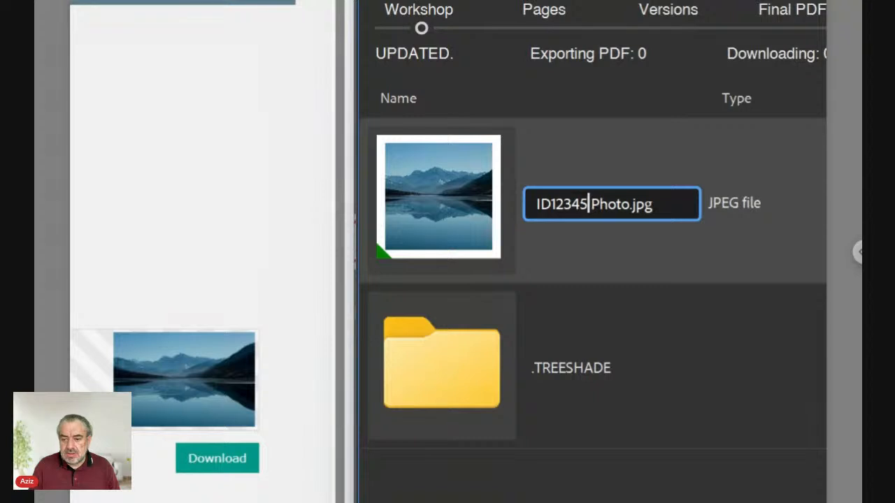
{"action": "key", "text": "Left"}
{"action": "key", "text": "Left"}
{"action": "key", "text": "Left"}
{"action": "key", "text": "Left"}
{"action": "key", "text": "Left"}
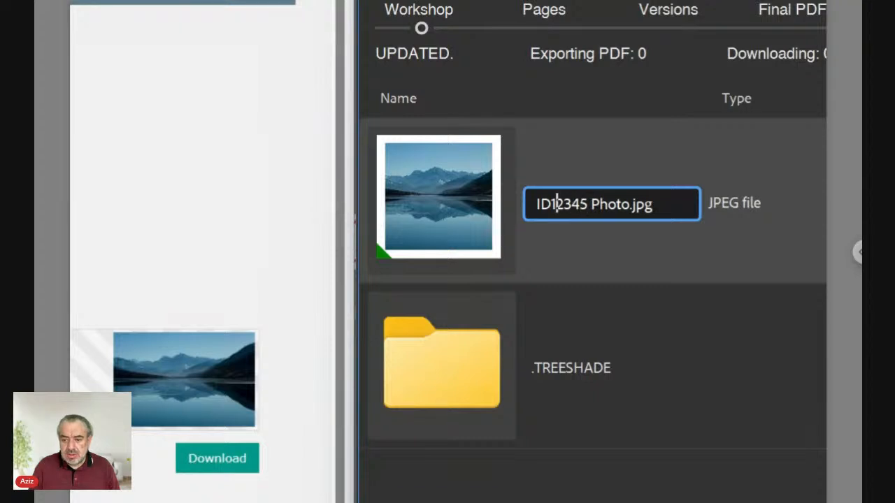
{"action": "key", "text": "BackSpace"}
{"action": "key", "text": "Right"}
{"action": "key", "text": "Right"}
{"action": "key", "text": "Right"}
{"action": "key", "text": "Right"}
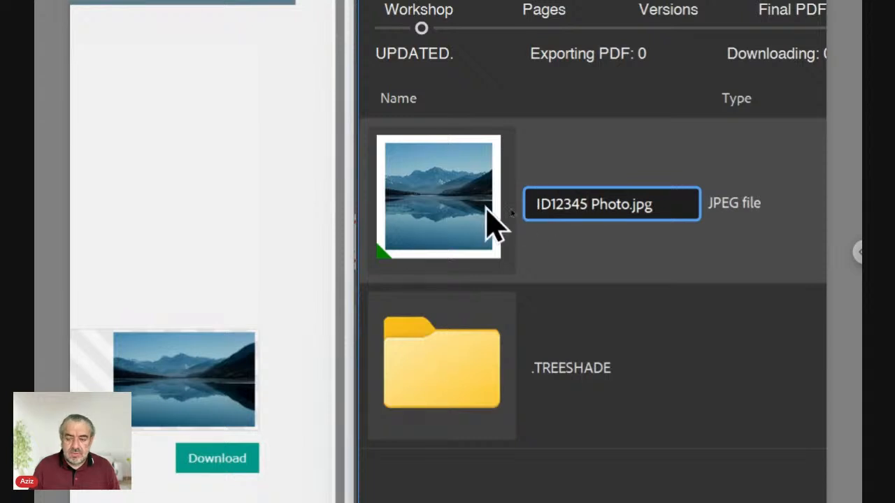
{"action": "key", "text": "Return"}
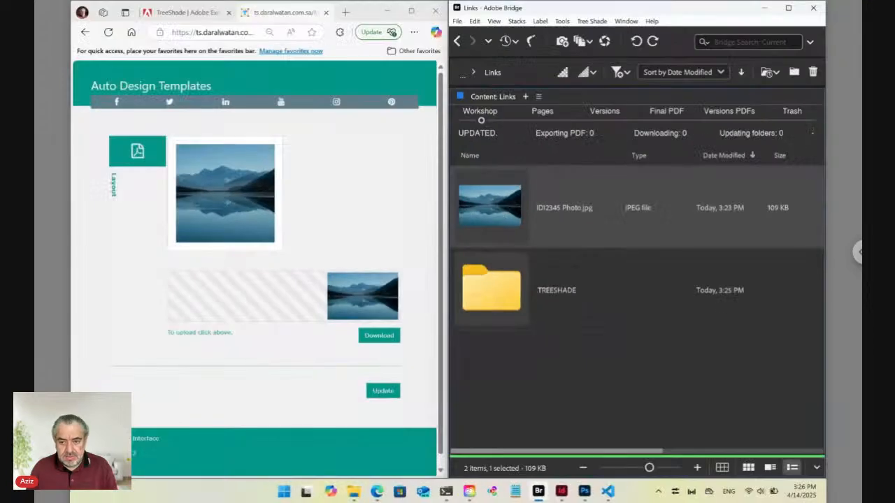
Reload the Auto Design Templates page and upload the six pexels images from the mountain lake (346529.jpg) through the red car (337909.jpg)
{"action": "left_click", "coordinate": [218, 32]}
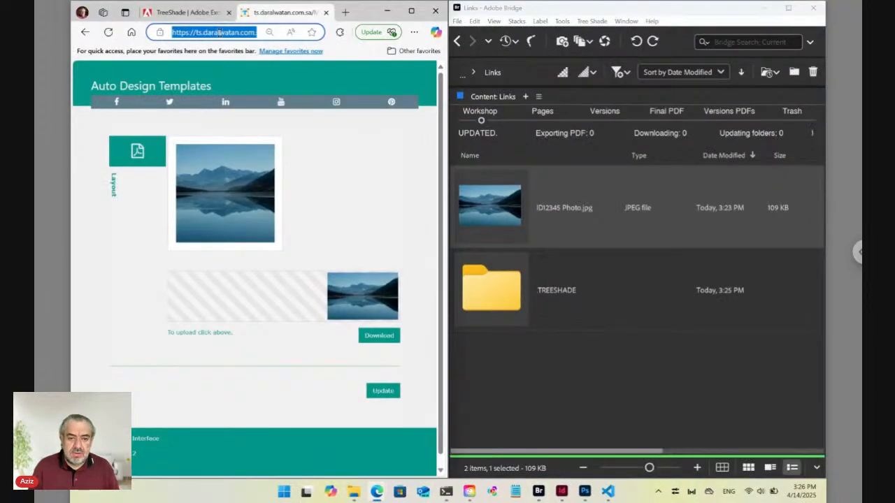
{"action": "key", "text": "Return"}
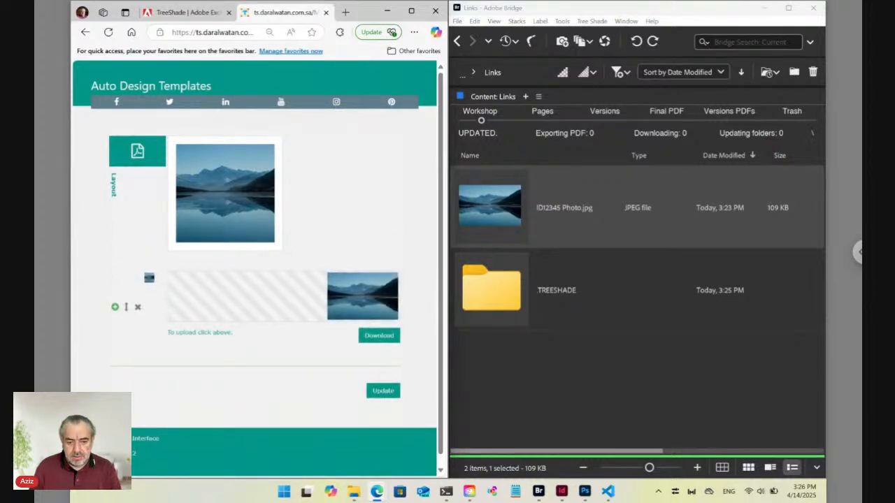
{"action": "mouse_move", "coordinate": [155, 282]}
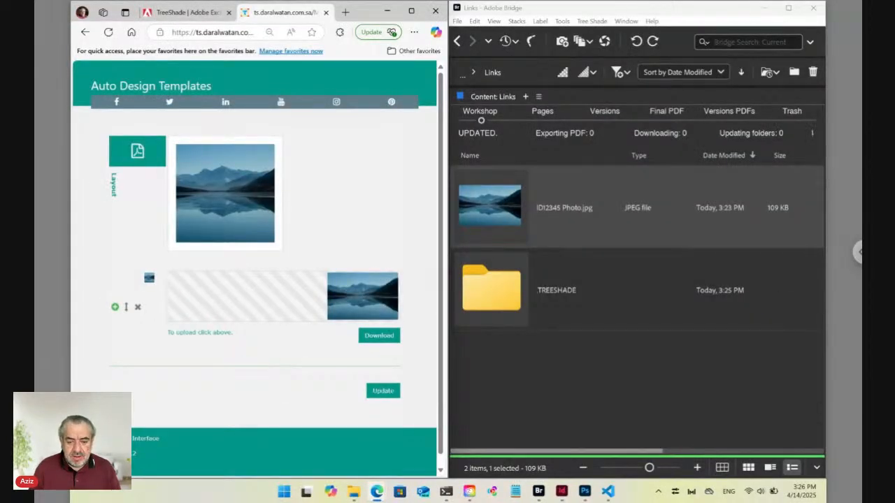
{"action": "left_click", "coordinate": [332, 292]}
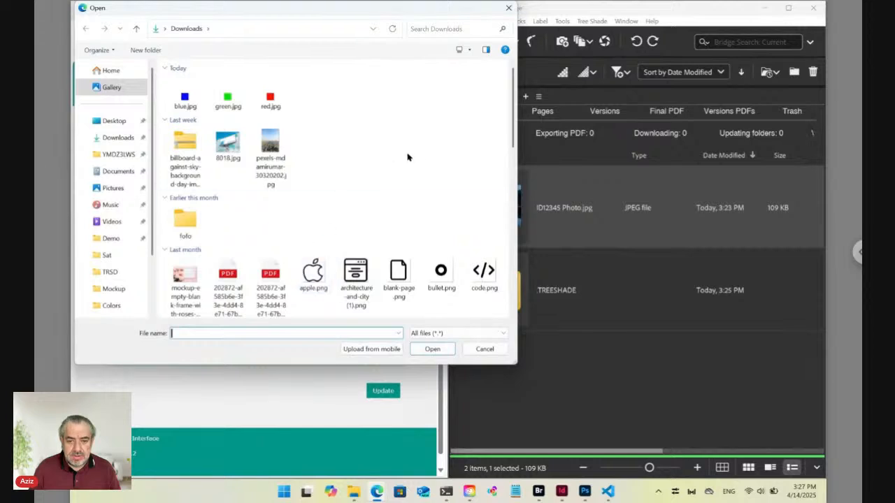
{"action": "scroll", "coordinate": [494, 270], "scroll_direction": "down", "scroll_amount": 10}
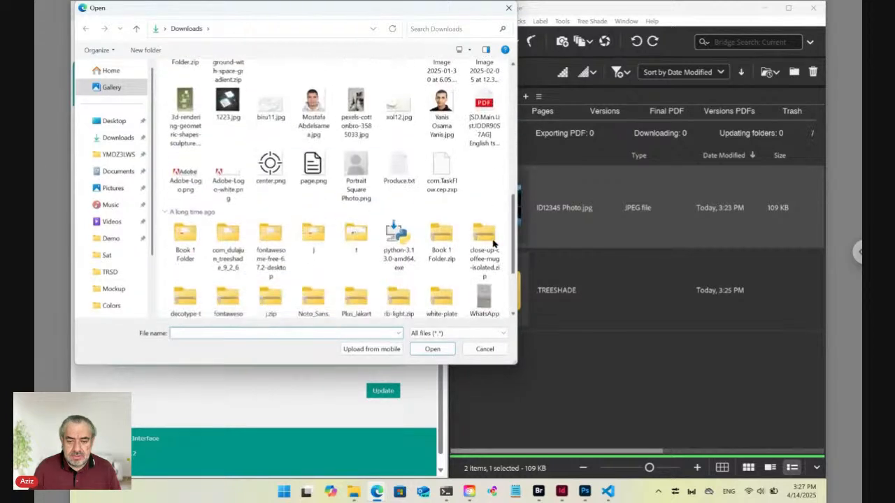
{"action": "scroll", "coordinate": [494, 270], "scroll_direction": "down", "scroll_amount": 1}
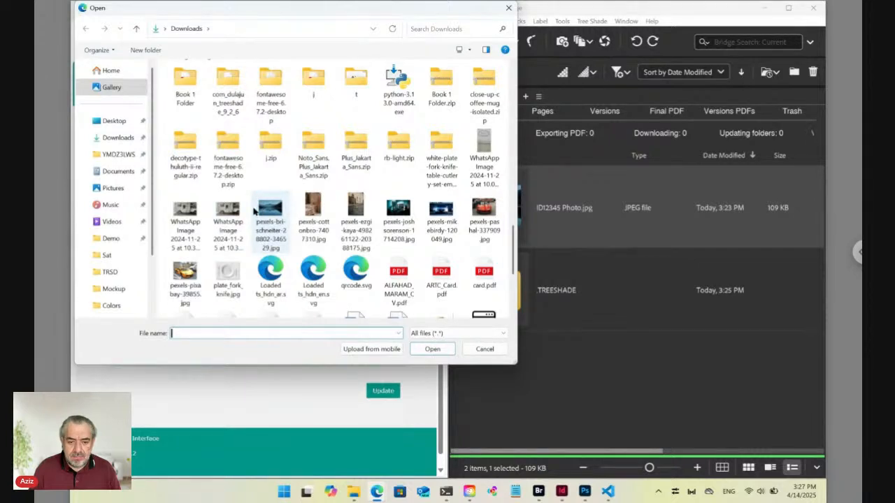
{"action": "left_click_drag", "start_coordinate": [252, 213], "coordinate": [480, 231]}
{"action": "left_click", "coordinate": [431, 349]}
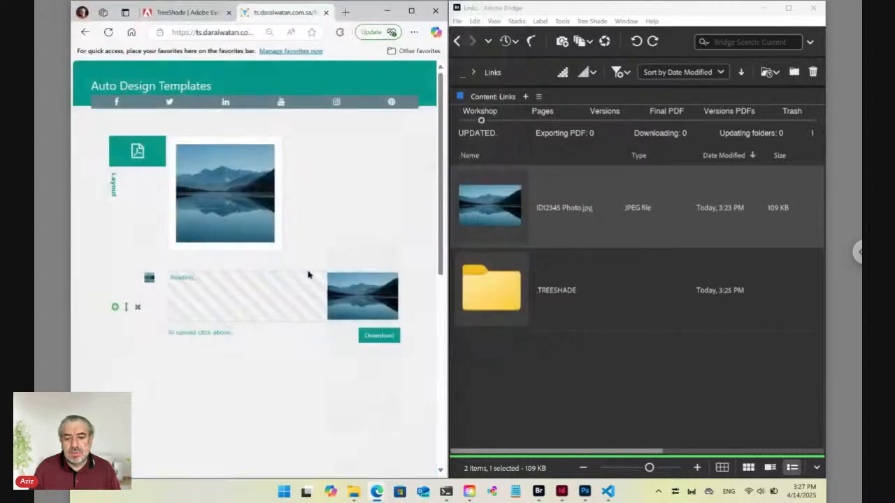
Check the list of added pexels images on the Auto Design Templates page and submit the update
{"action": "scroll", "coordinate": [306, 274], "scroll_direction": "down", "scroll_amount": 5}
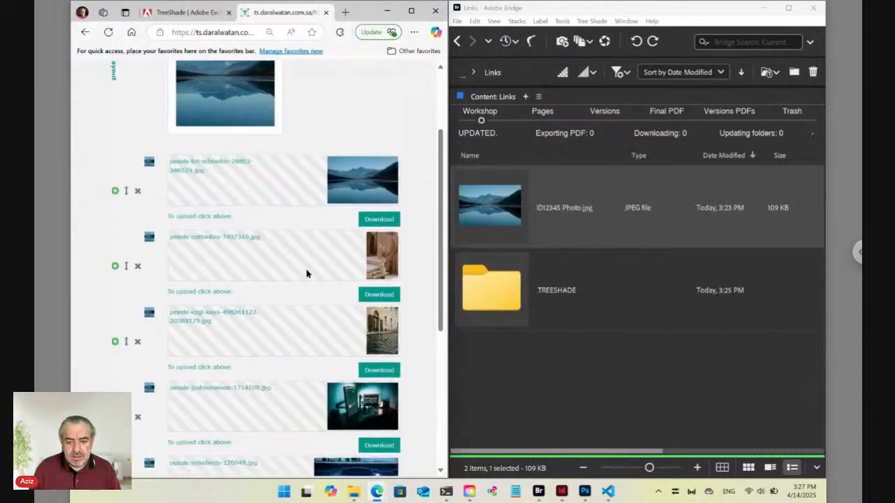
{"action": "scroll", "coordinate": [306, 274], "scroll_direction": "down", "scroll_amount": 1}
{"action": "scroll", "coordinate": [306, 274], "scroll_direction": "up", "scroll_amount": 2}
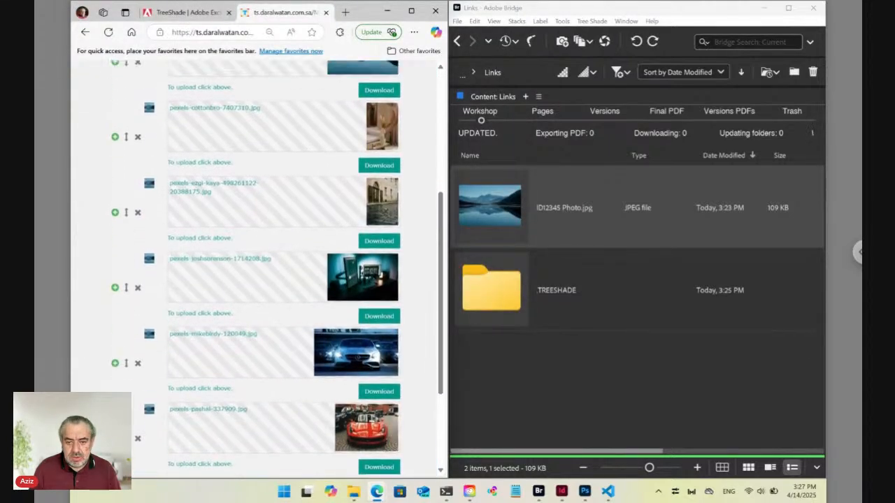
{"action": "scroll", "coordinate": [281, 329], "scroll_direction": "down", "scroll_amount": 3}
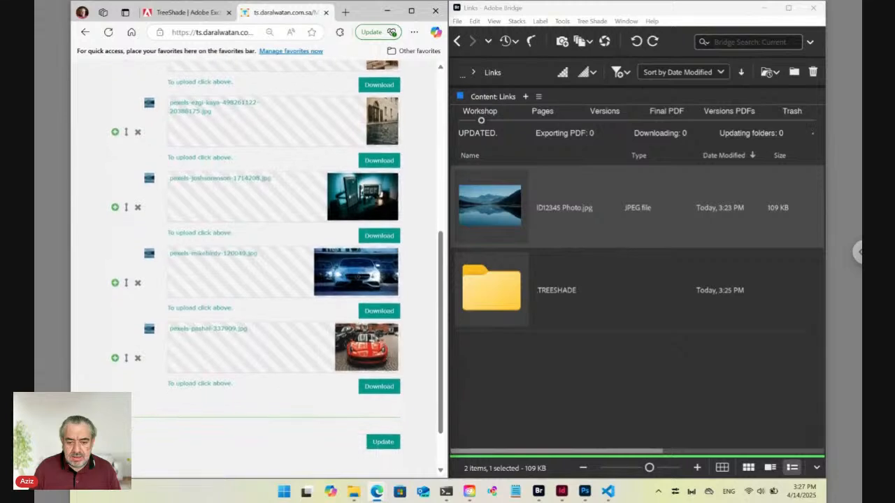
{"action": "left_click", "coordinate": [381, 440]}
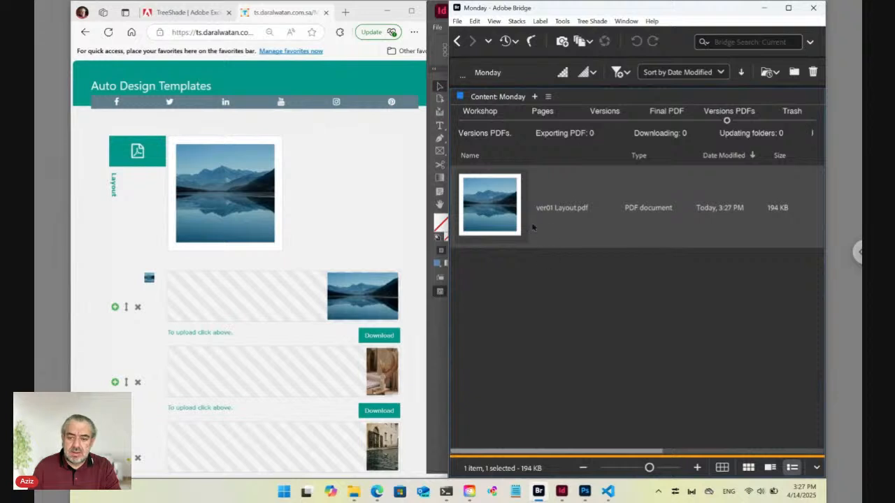
Return to the Workshop view of the Monday folder in Bridge, open its Links folder and look through the photos
{"action": "left_click", "coordinate": [480, 119]}
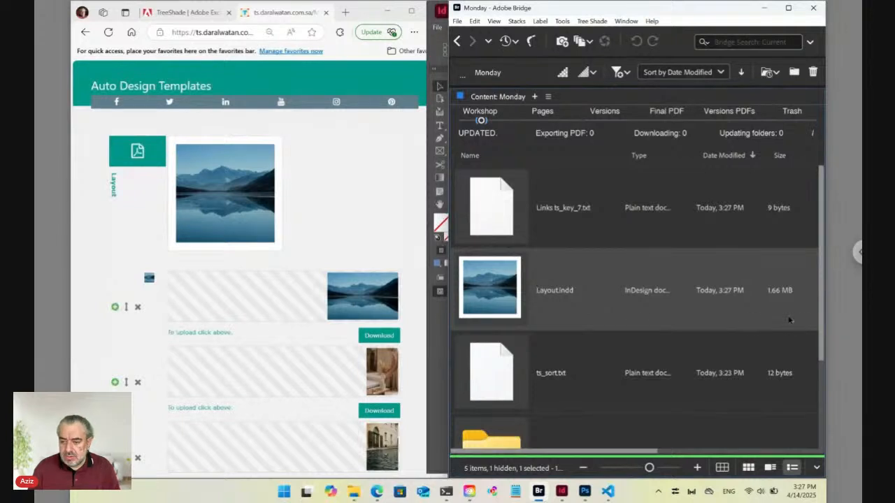
{"action": "left_click_drag", "start_coordinate": [819, 323], "coordinate": [819, 438]}
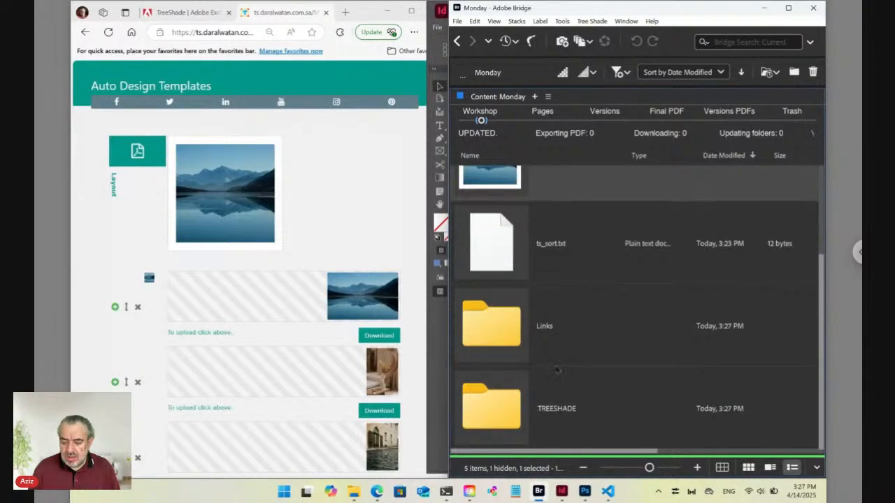
{"action": "double_click", "coordinate": [506, 331]}
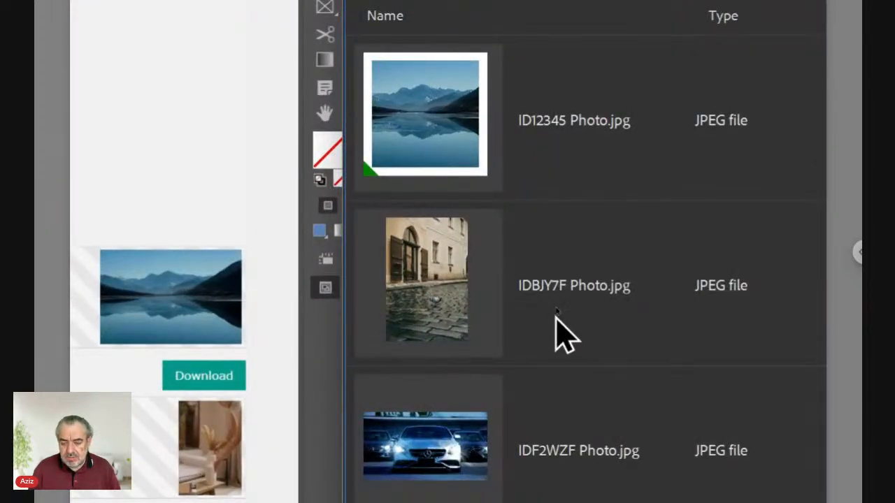
{"action": "scroll", "coordinate": [560, 342], "scroll_direction": "down", "scroll_amount": 5}
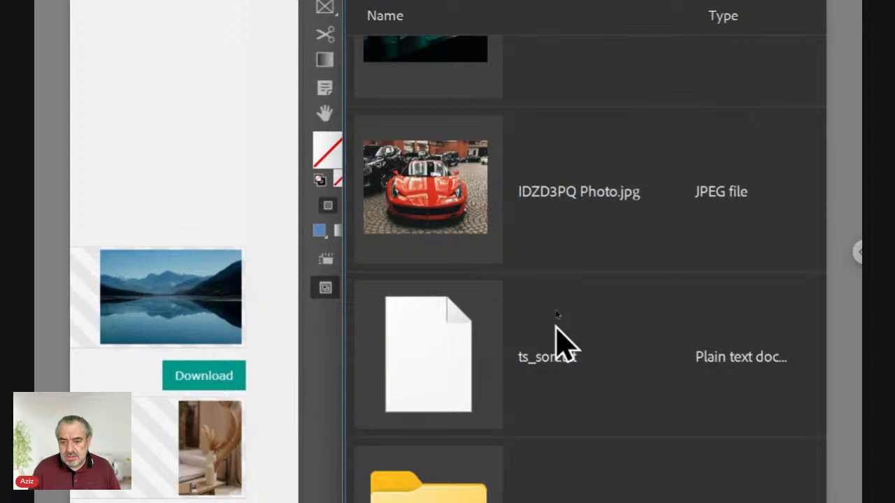
{"action": "left_click", "coordinate": [451, 185]}
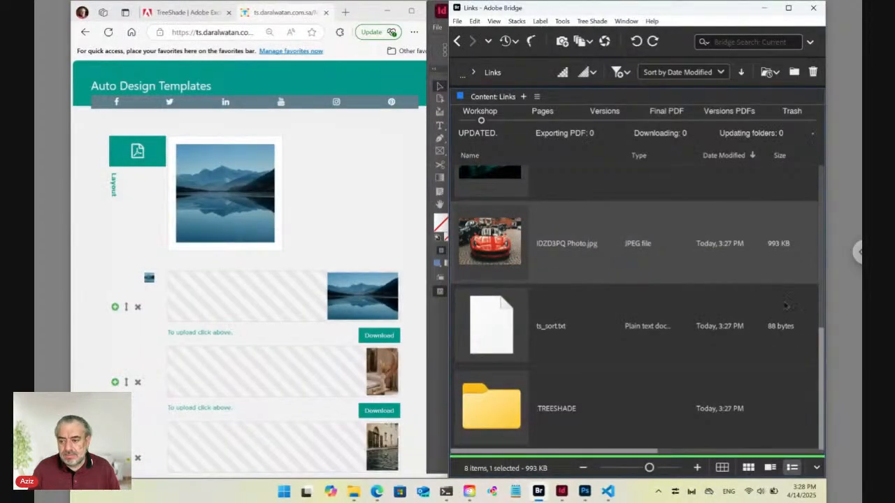
{"action": "left_click_drag", "start_coordinate": [817, 343], "coordinate": [824, 174]}
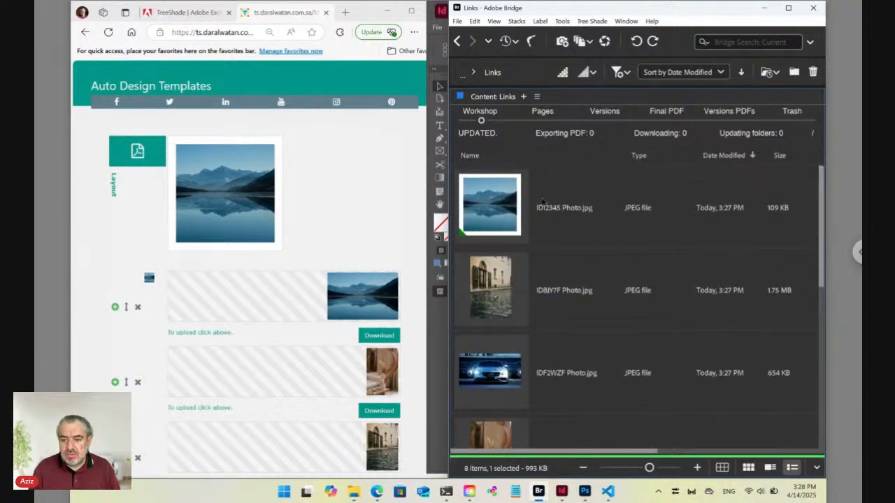
Switch to Layout.indd in InDesign, delete the lake photo frame and draw a text frame filling the page margins
{"action": "mouse_move", "coordinate": [563, 493]}
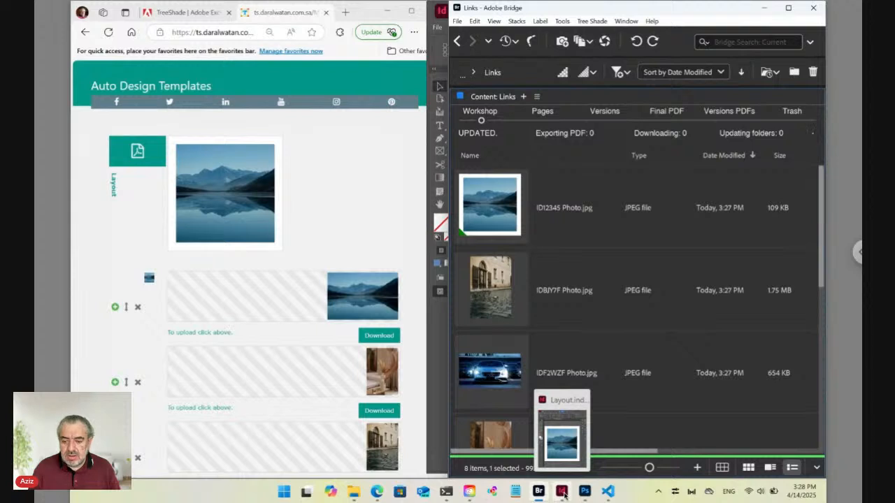
{"action": "left_click", "coordinate": [541, 437]}
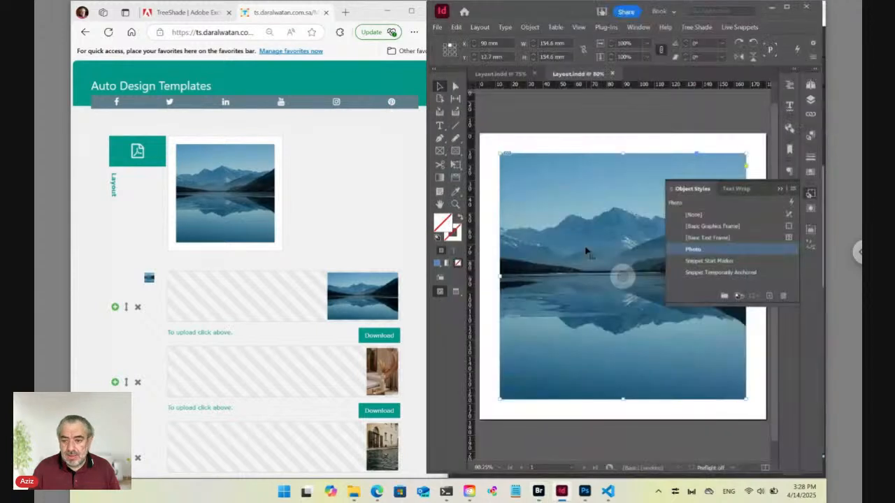
{"action": "key", "text": "Delete"}
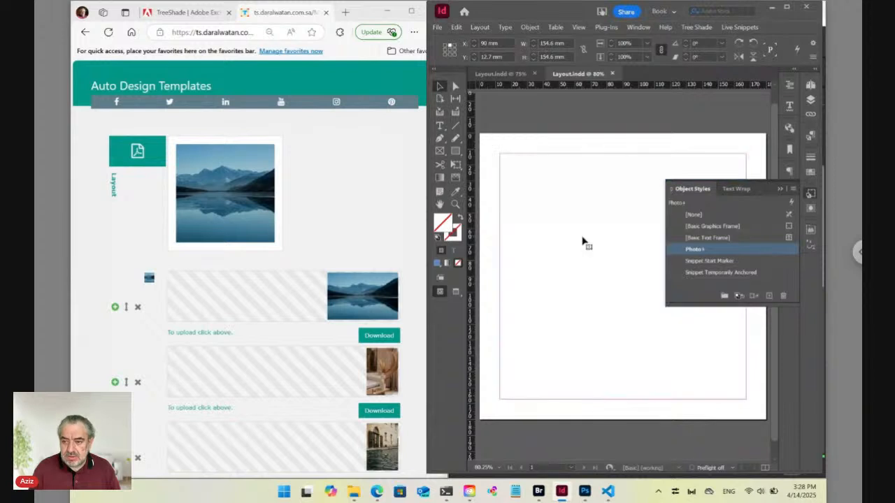
{"action": "left_click", "coordinate": [810, 194]}
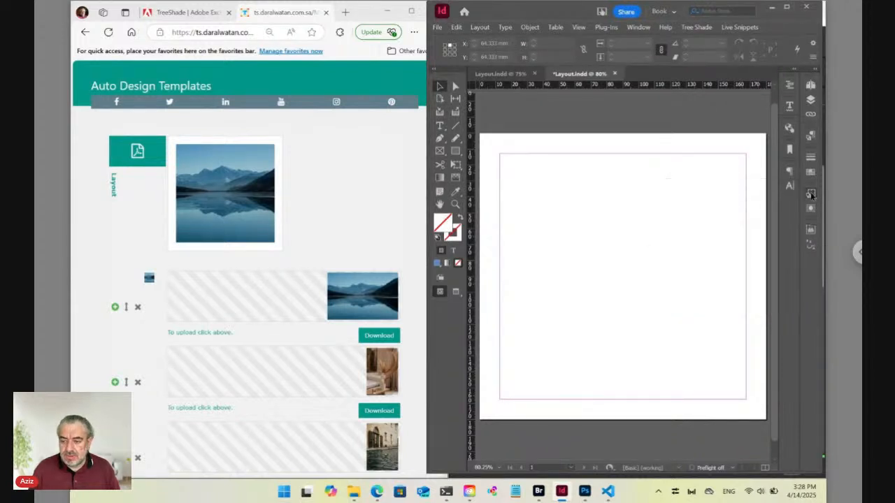
{"action": "left_click", "coordinate": [440, 126]}
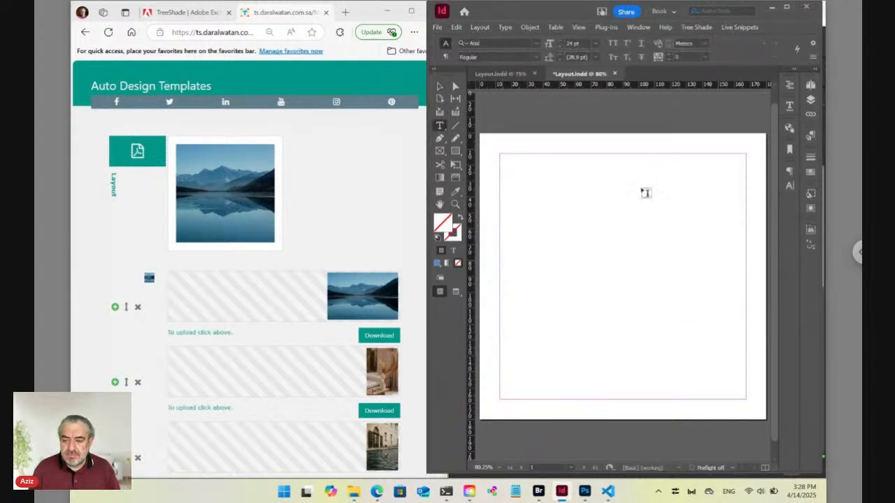
{"action": "left_click_drag", "start_coordinate": [750, 159], "coordinate": [499, 400]}
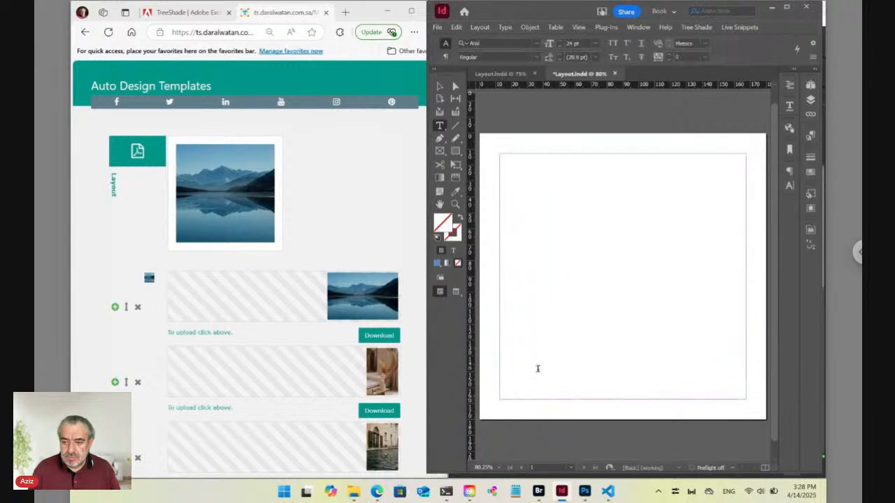
Start placing a live snippet and trim its identifier to #::.$/
{"action": "left_click", "coordinate": [735, 27]}
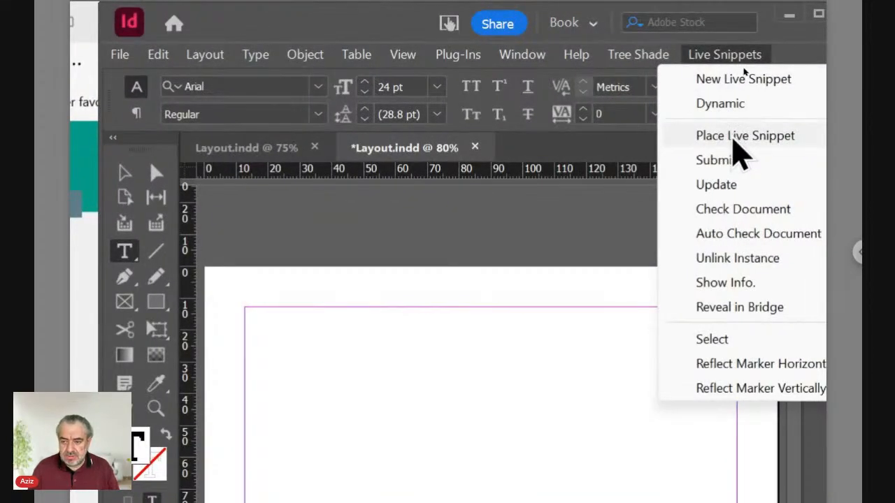
{"action": "left_click", "coordinate": [735, 140]}
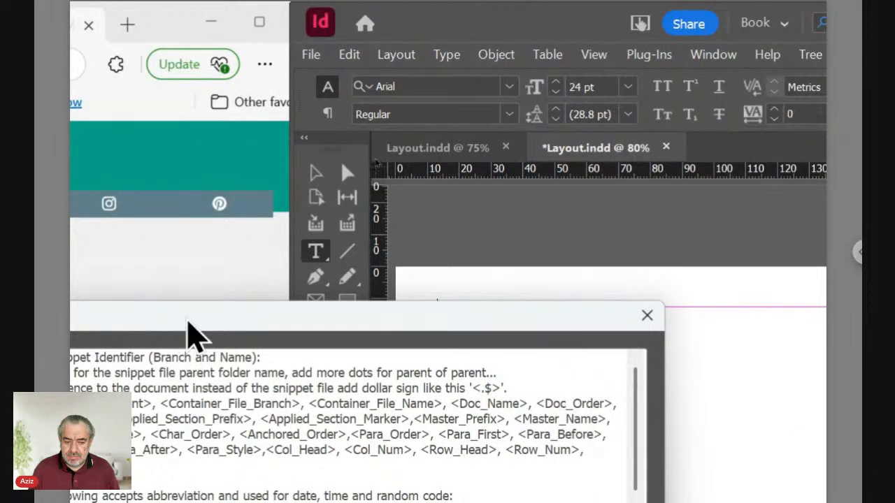
{"action": "left_click_drag", "start_coordinate": [186, 319], "coordinate": [501, 127]}
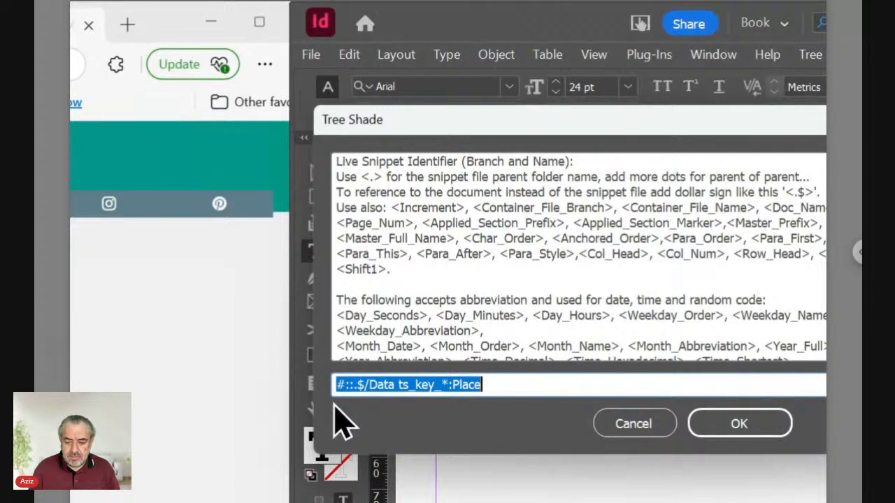
{"action": "left_click", "coordinate": [367, 385]}
{"action": "left_click_drag", "start_coordinate": [369, 385], "coordinate": [546, 386]}
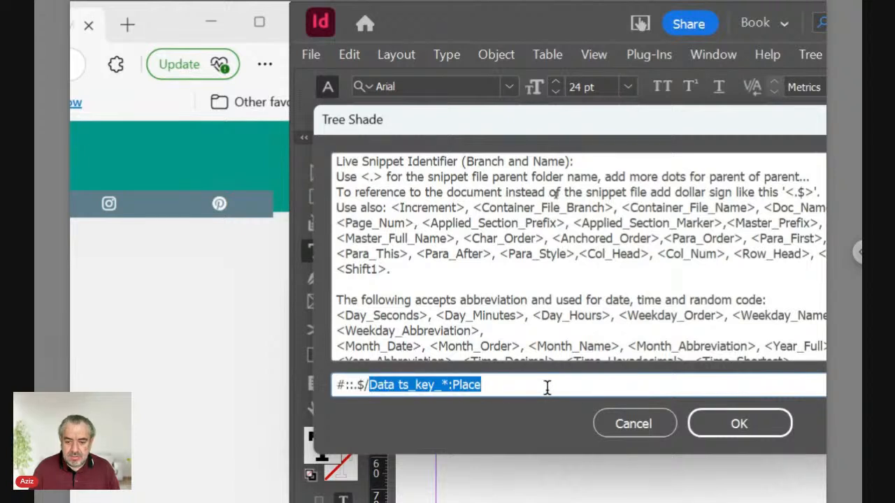
{"action": "key", "text": "BackSpace"}
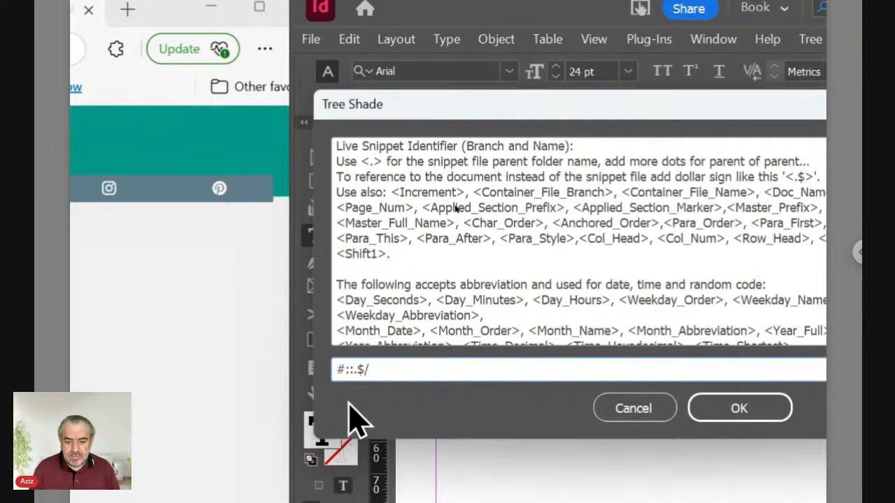
Examine the leading #, the colons and the .$ document reference in the snippet identifier
{"action": "left_click", "coordinate": [337, 369]}
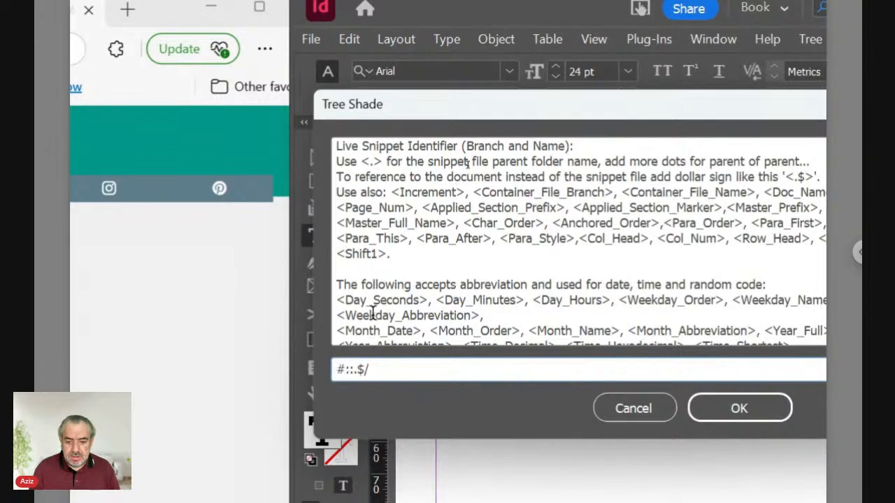
{"action": "key", "text": "shift+Right"}
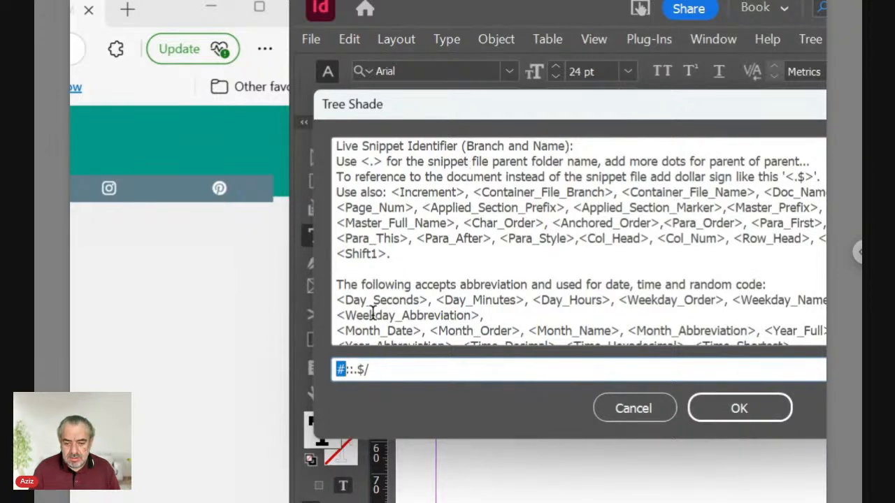
{"action": "key", "text": "Left"}
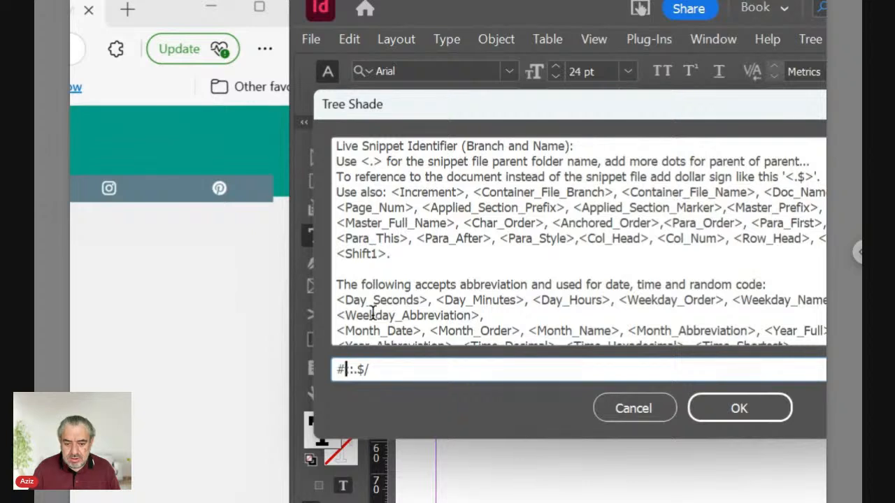
{"action": "key", "text": "shift+Right"}
{"action": "key", "text": "shift+Right"}
{"action": "key", "text": "Right"}
{"action": "key", "text": "shift+Right"}
{"action": "key", "text": "shift+Right"}
{"action": "key", "text": "shift+Right"}
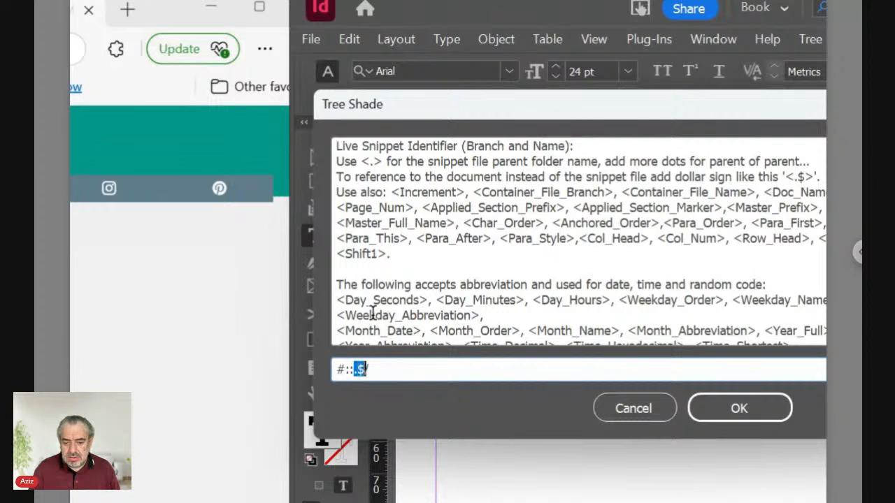
{"action": "key", "text": "shift+Left"}
{"action": "key", "text": "Right"}
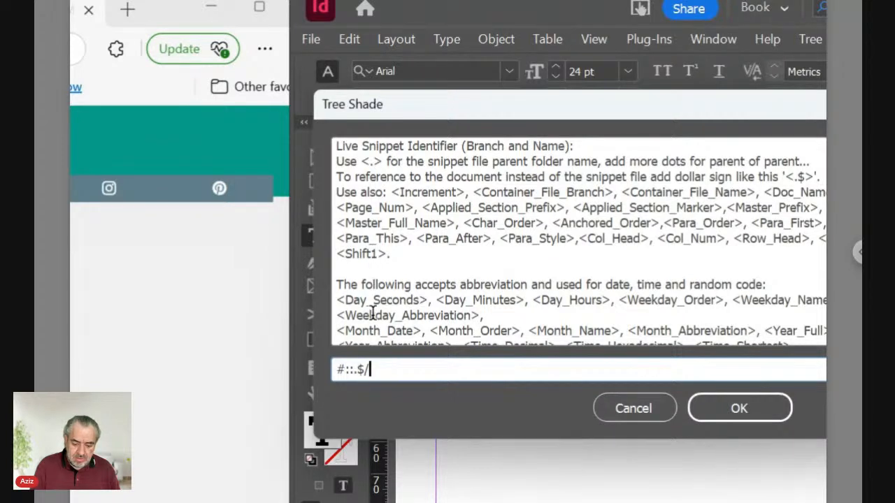
Complete the snippet identifier as #::.$/Links/*Photo*:Place:\r and confirm it
{"action": "type", "text": "Link"}
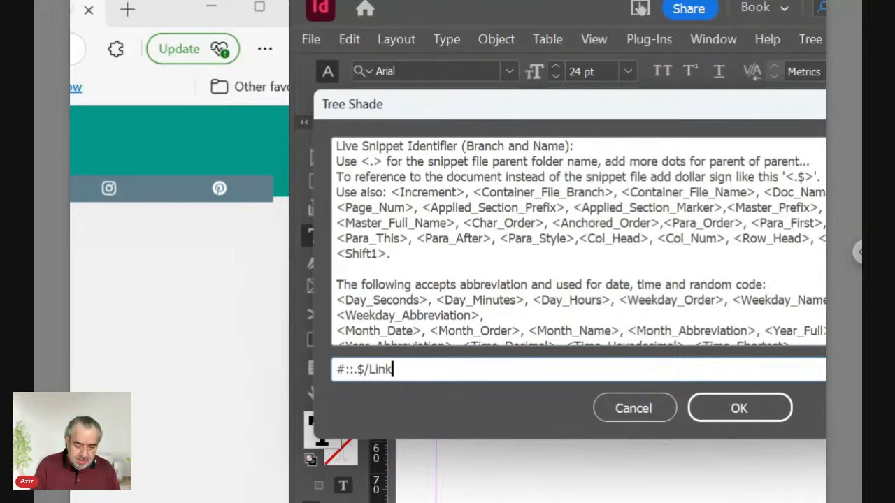
{"action": "type", "text": "s/"}
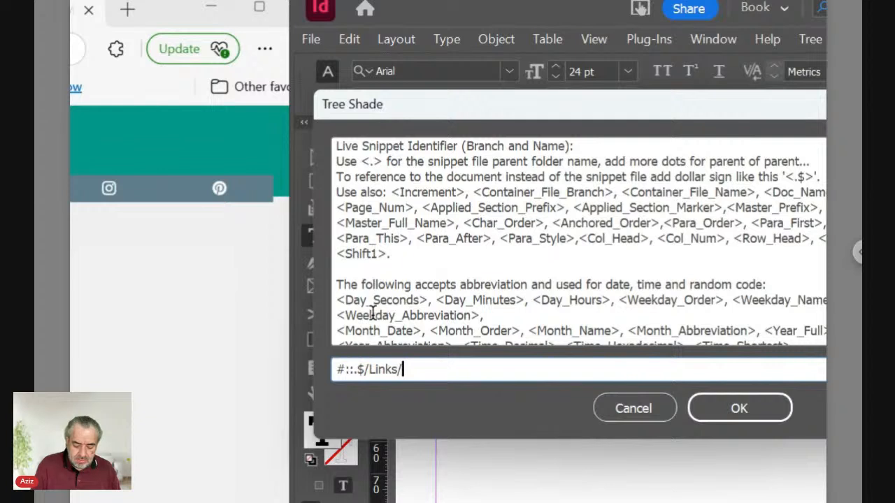
{"action": "type", "text": "*"}
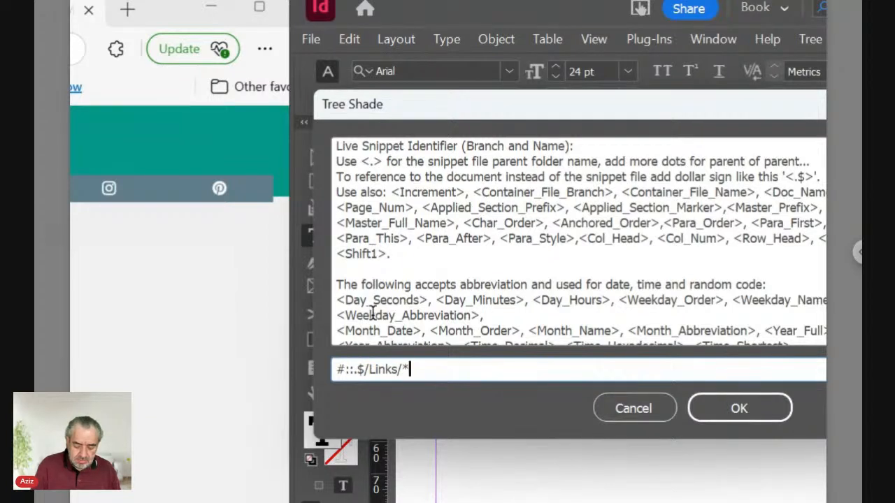
{"action": "type", "text": "Photo"}
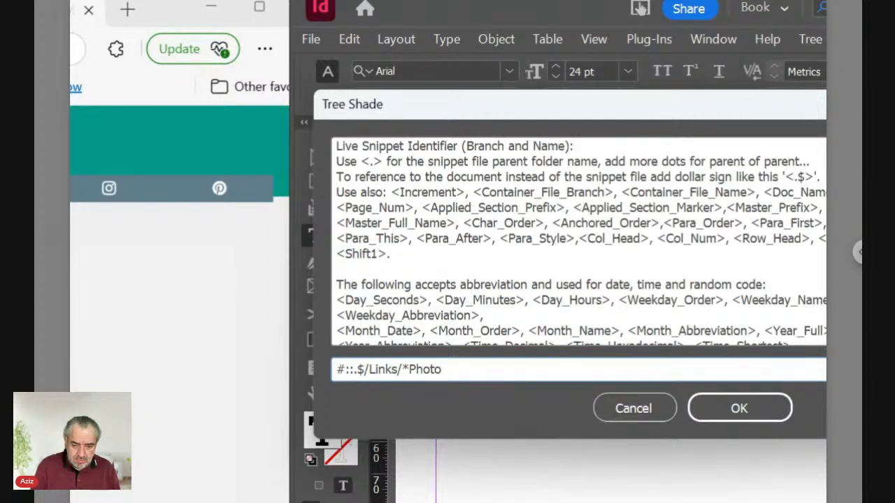
{"action": "type", "text": "*"}
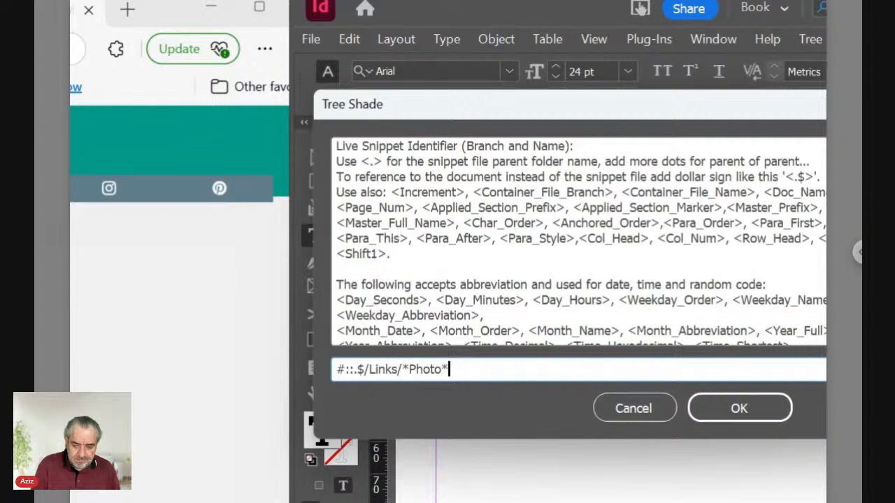
{"action": "type", "text": ":"}
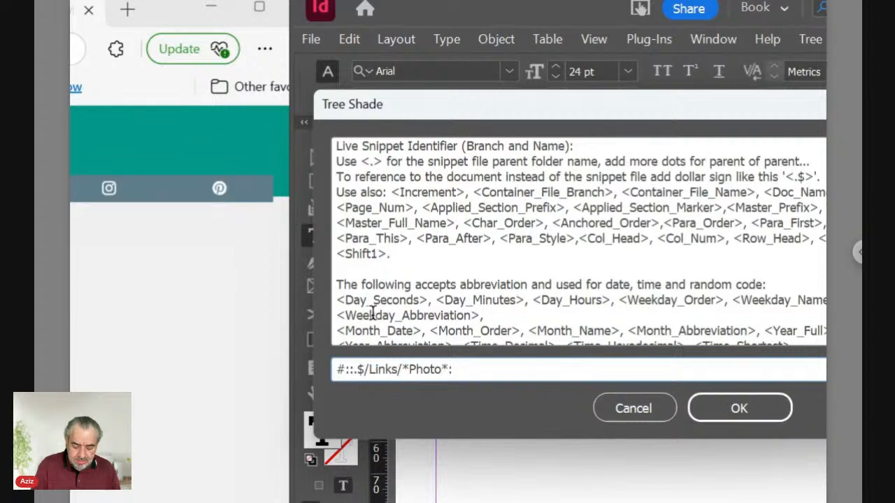
{"action": "type", "text": "Place"}
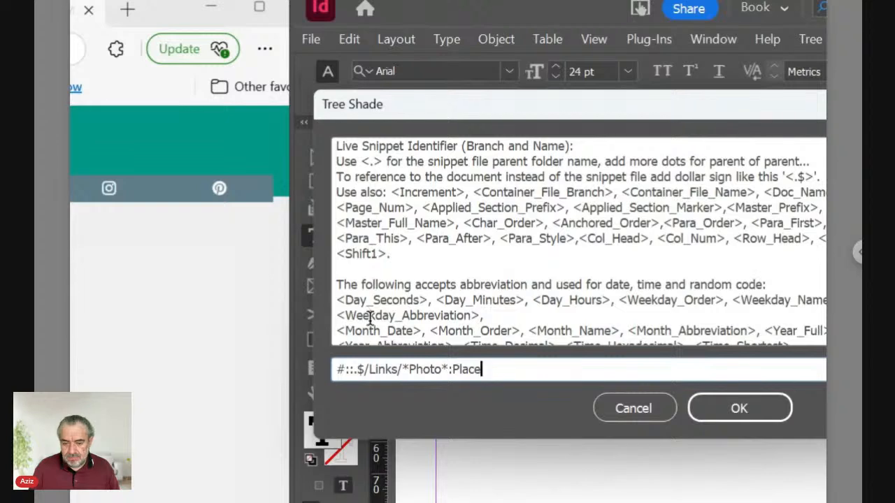
{"action": "type", "text": ":\\r"}
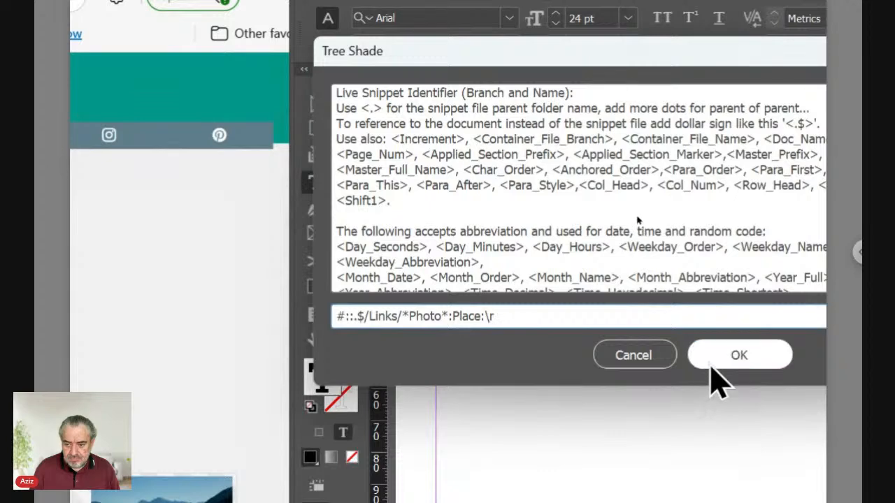
{"action": "left_click", "coordinate": [720, 356]}
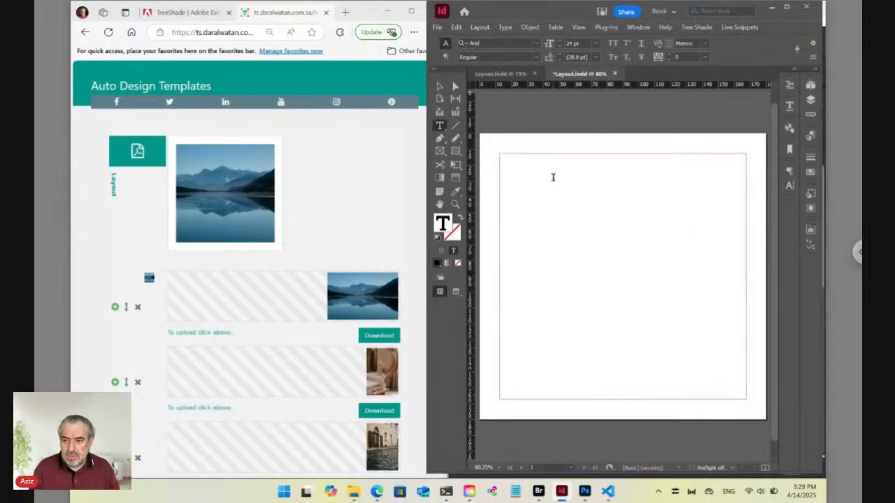
Create a new live snippet in the text frame with the phrase #::.$/Links/*Photo*:Place:\r, declining a dynamic identifier
{"action": "left_click", "coordinate": [740, 28]}
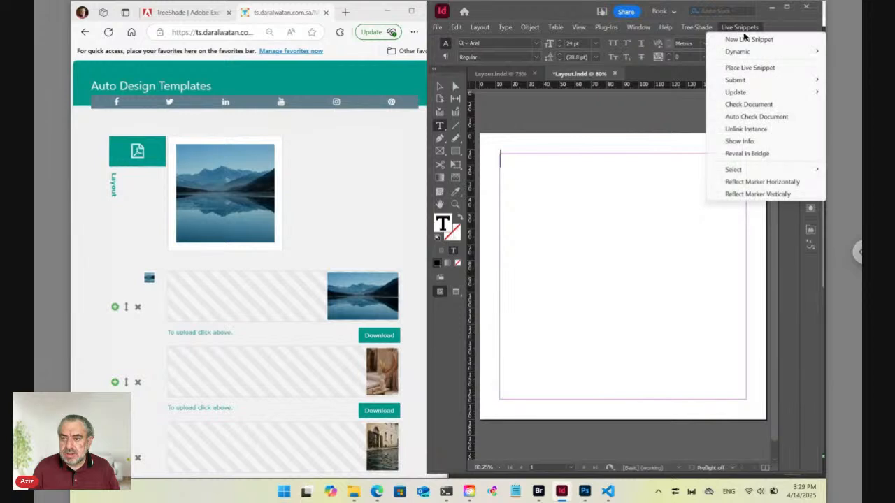
{"action": "left_click", "coordinate": [748, 40]}
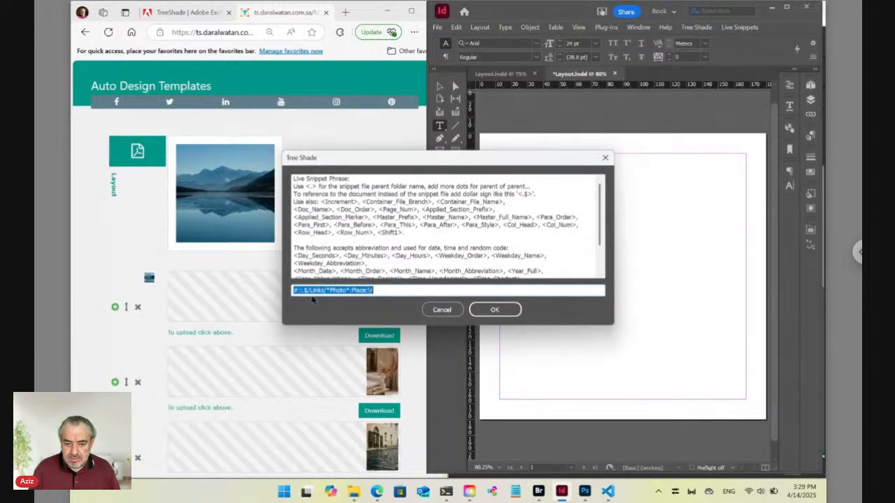
{"action": "left_click", "coordinate": [495, 309]}
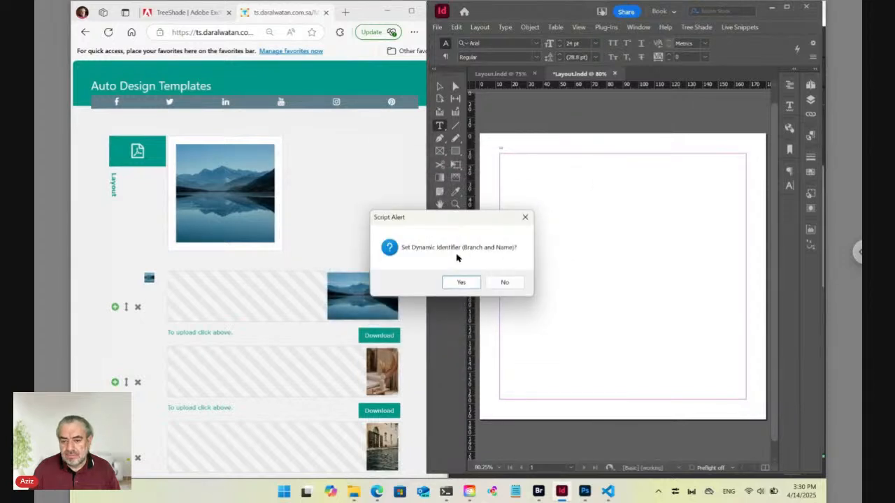
{"action": "left_click", "coordinate": [505, 281]}
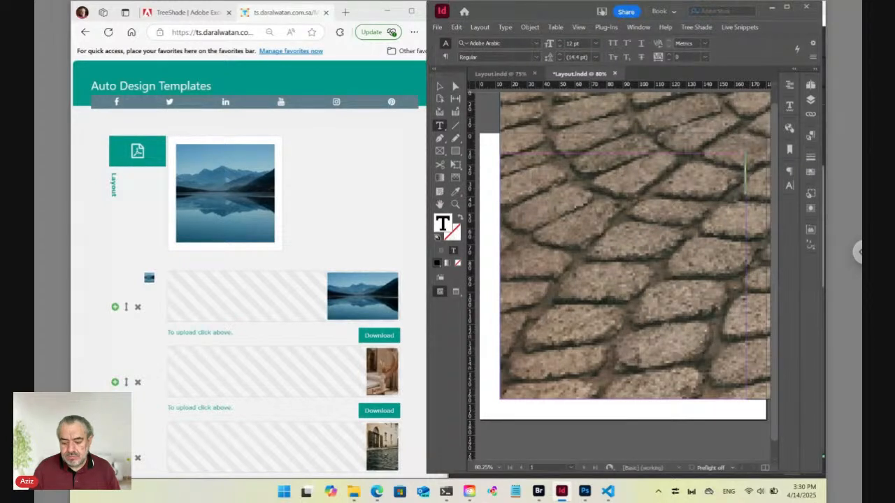
Maximize the InDesign window and cycle through the stacked objects until the tiny snippet start marker is selected
{"action": "key", "text": "ctrl+minus"}
{"action": "key", "text": "ctrl+minus"}
{"action": "key", "text": "ctrl+minus"}
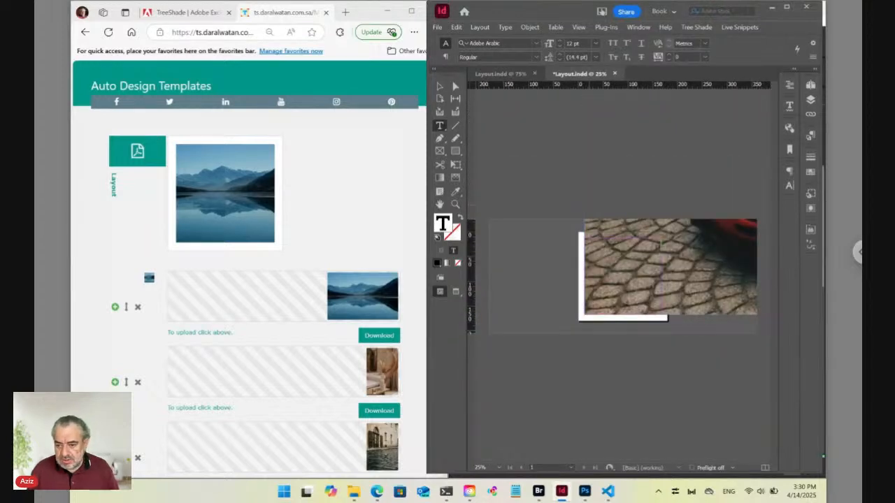
{"action": "left_click", "coordinate": [440, 86]}
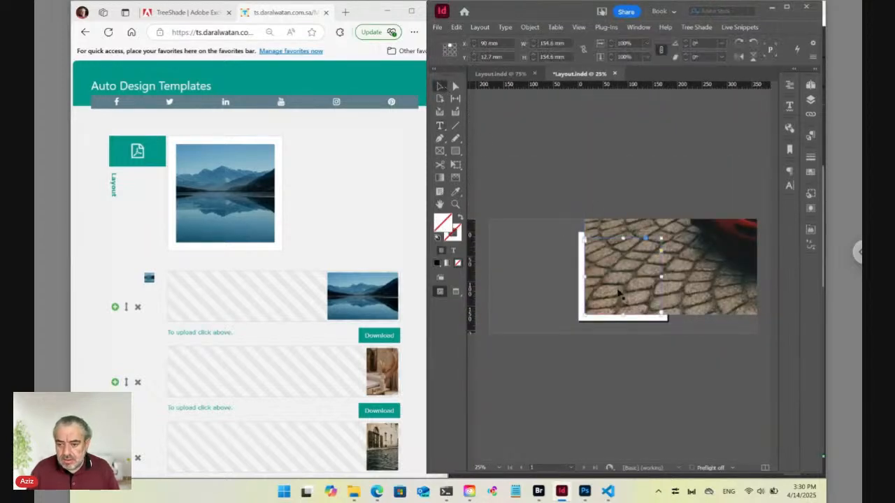
{"action": "left_click", "coordinate": [632, 273]}
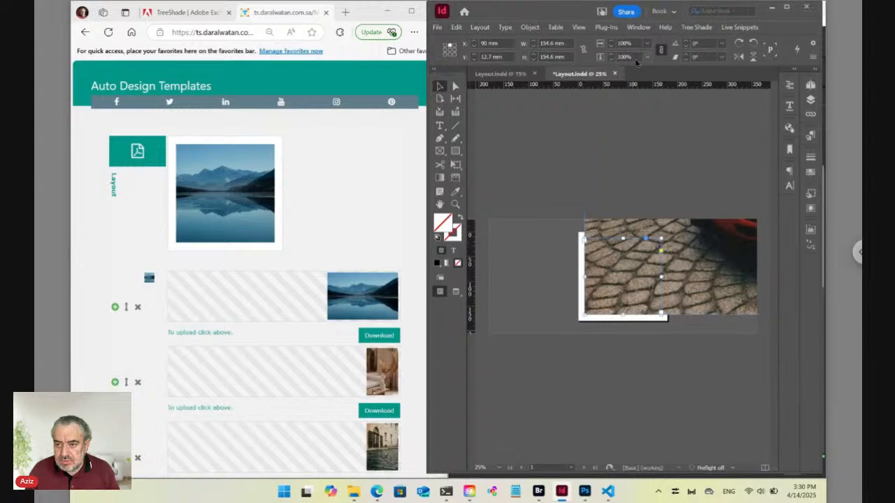
{"action": "left_click", "coordinate": [787, 7]}
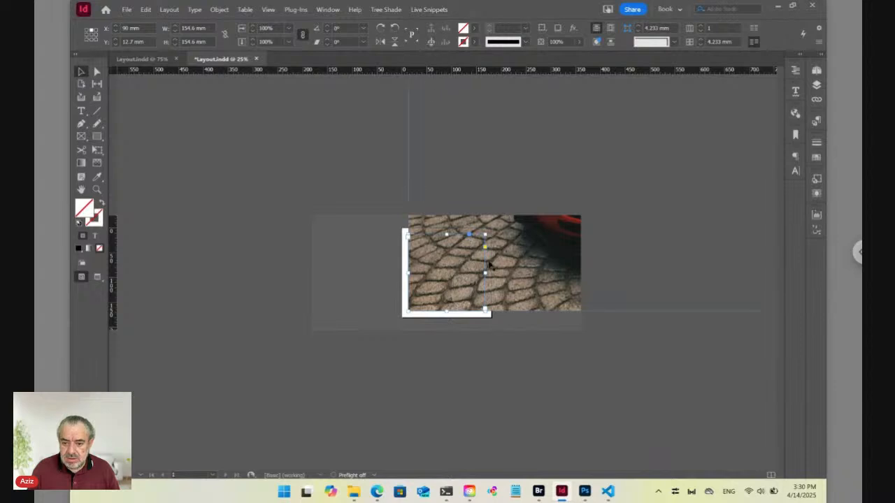
{"action": "left_click", "coordinate": [519, 263]}
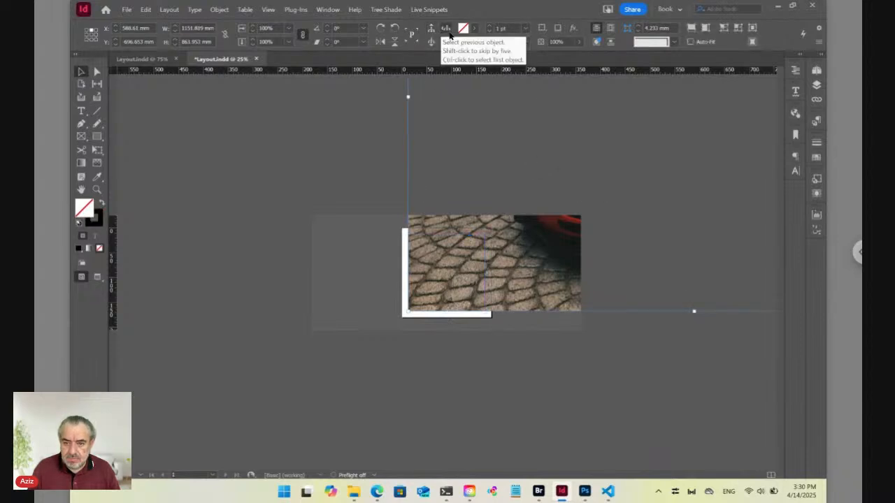
{"action": "left_click", "coordinate": [446, 29]}
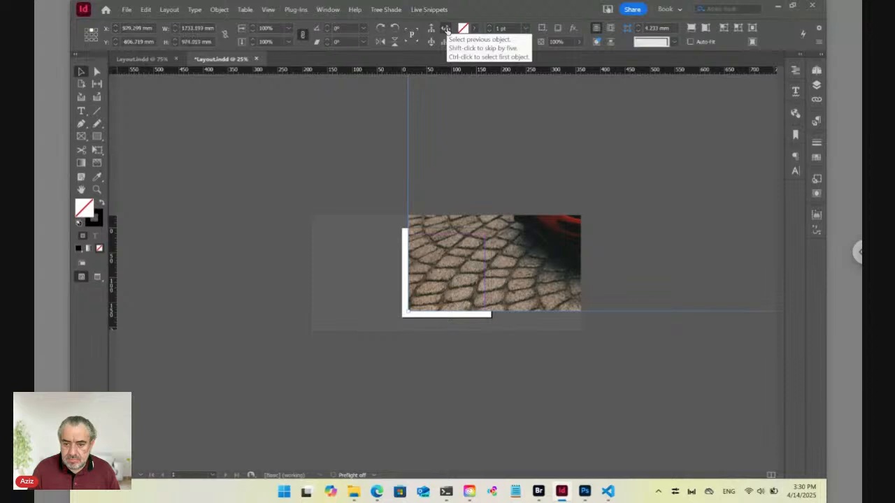
{"action": "left_click", "coordinate": [446, 29]}
{"action": "left_click", "coordinate": [446, 30]}
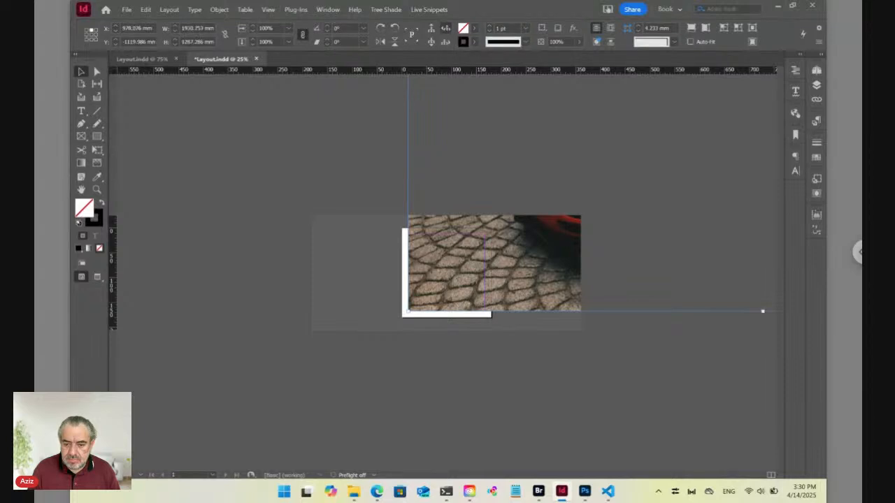
{"action": "left_click", "coordinate": [446, 30]}
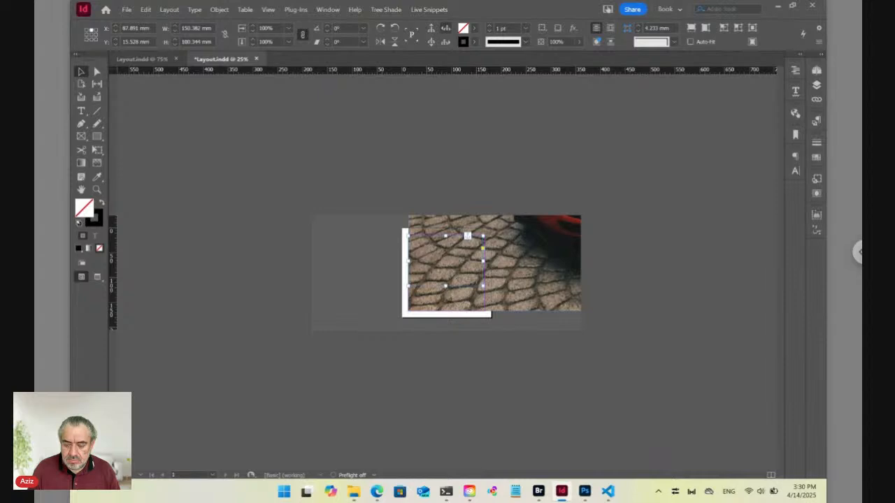
{"action": "left_click", "coordinate": [446, 29]}
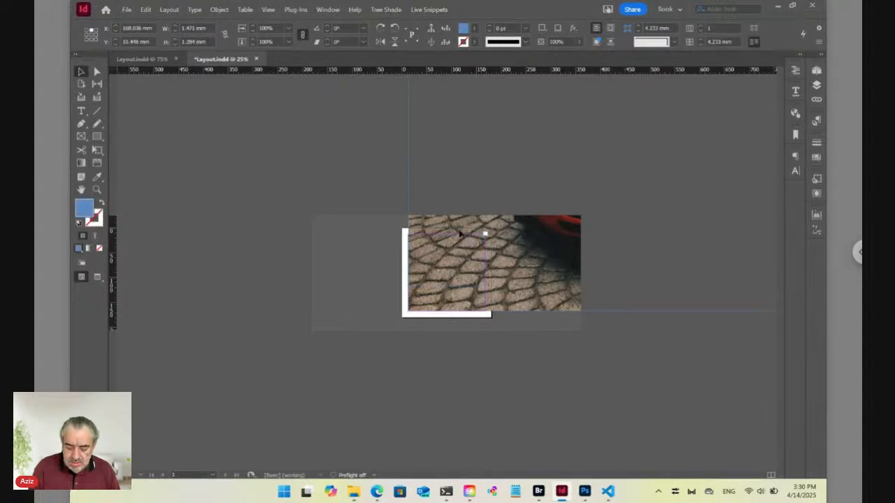
Move the snippet start marker horizontally off the photos into the white page margin, at about X 8 mm, and deselect it
{"action": "key", "text": "ctrl+equal"}
{"action": "key", "text": "ctrl+equal"}
{"action": "key", "text": "ctrl+equal"}
{"action": "key", "text": "ctrl+equal"}
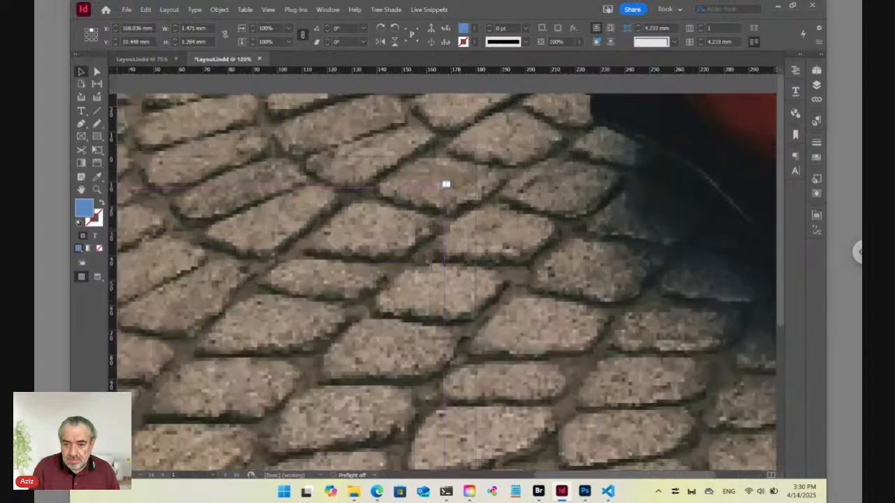
{"action": "key", "text": "ctrl+equal"}
{"action": "key", "text": "ctrl+equal"}
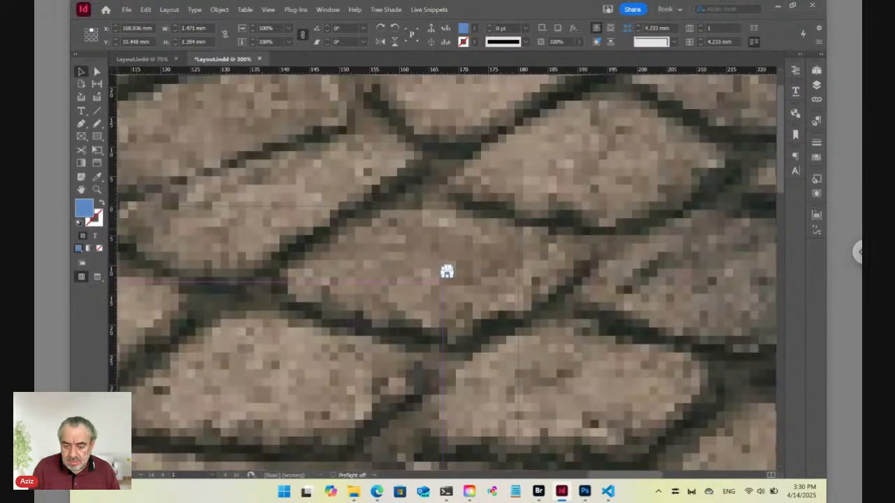
{"action": "key", "text": "ctrl+minus"}
{"action": "key", "text": "ctrl+minus"}
{"action": "key", "text": "ctrl+minus"}
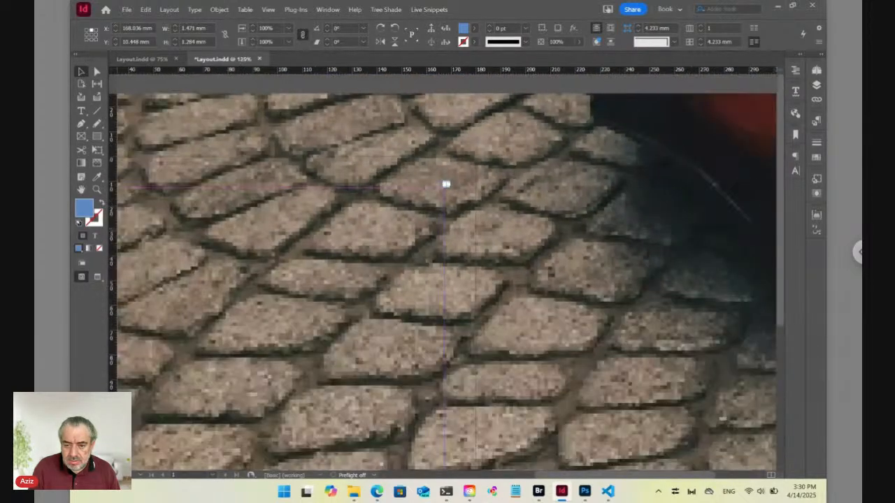
{"action": "key", "text": "ctrl+minus"}
{"action": "key", "text": "ctrl+minus"}
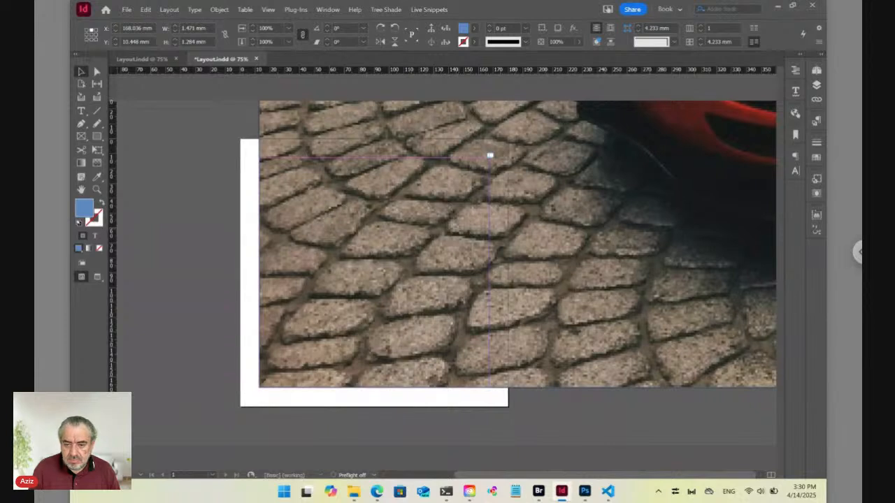
{"action": "left_click_drag", "start_coordinate": [487, 155], "coordinate": [252, 155]}
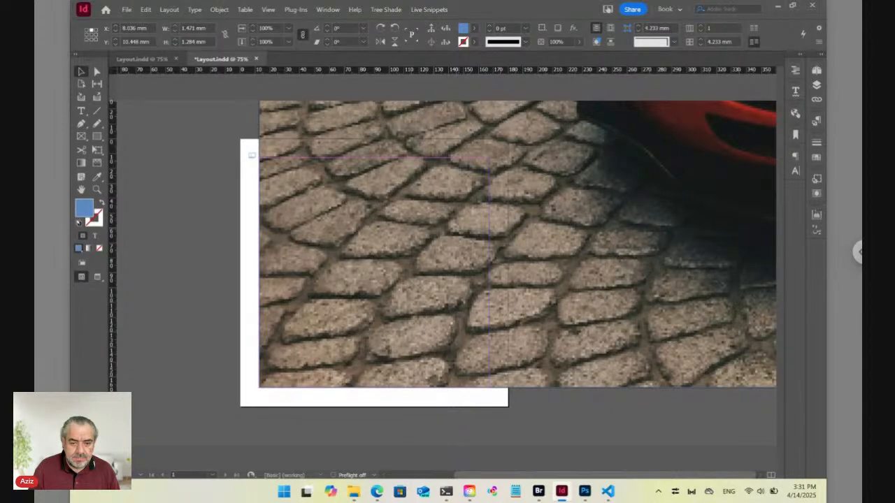
{"action": "key", "text": "ctrl+shift+a"}
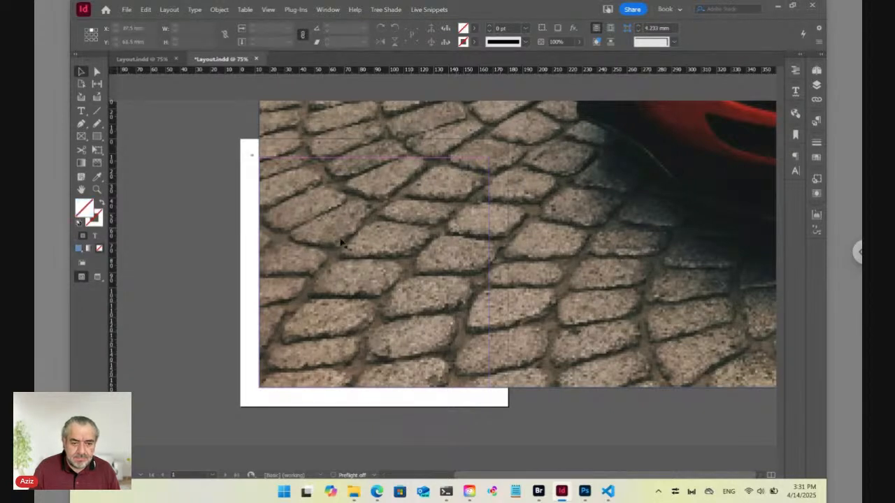
Select the snippet start marker in the page margin and give it the dynamic style 20:RelativeWidth
{"action": "left_click", "coordinate": [97, 189]}
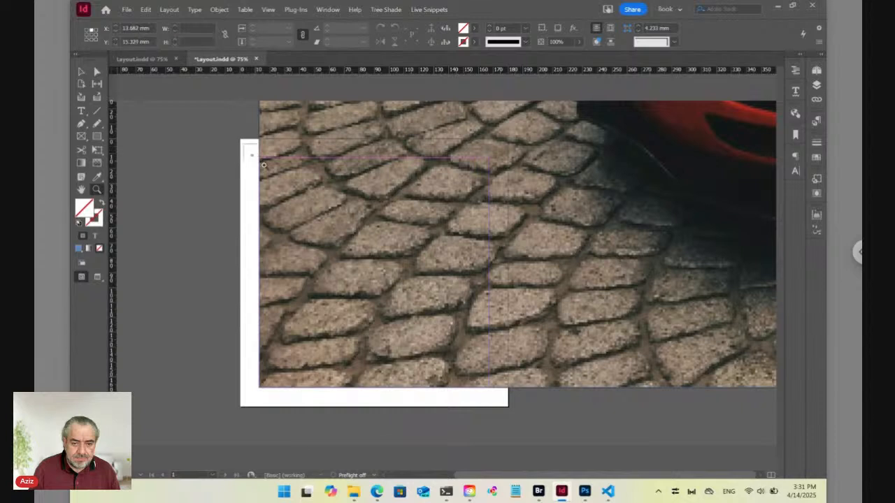
{"action": "left_click_drag", "start_coordinate": [263, 165], "coordinate": [271, 173]}
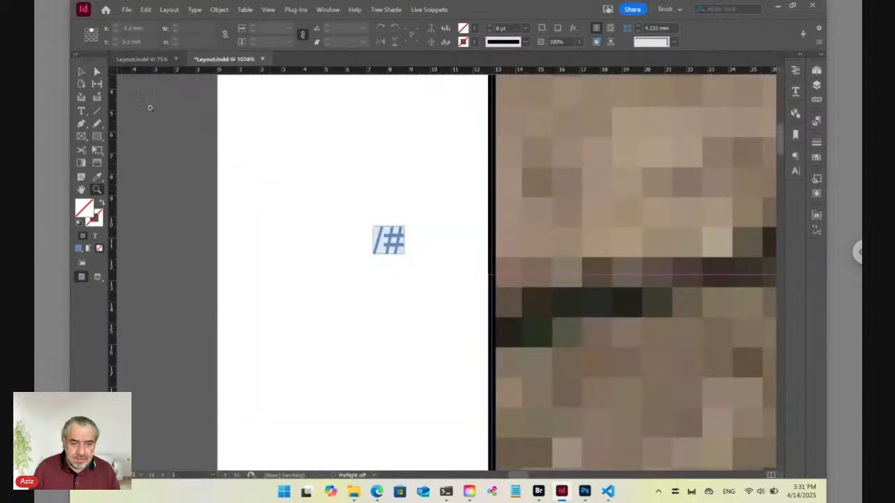
{"action": "left_click", "coordinate": [80, 71]}
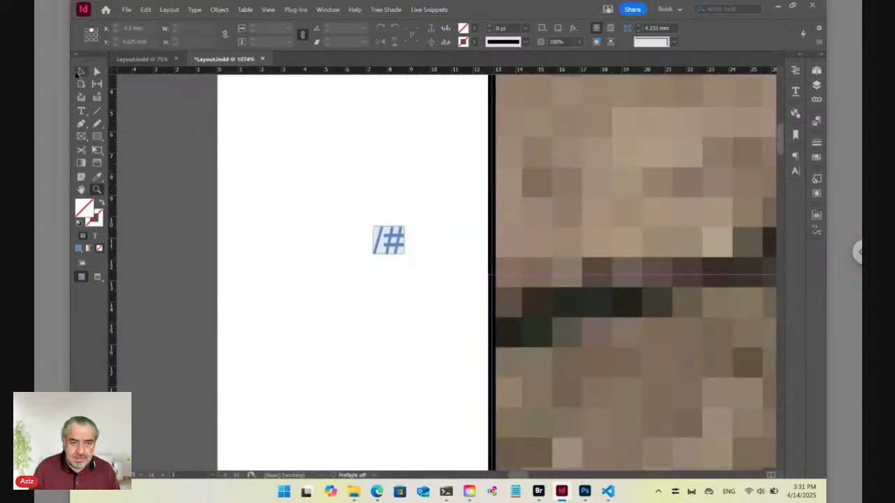
{"action": "left_click", "coordinate": [385, 251]}
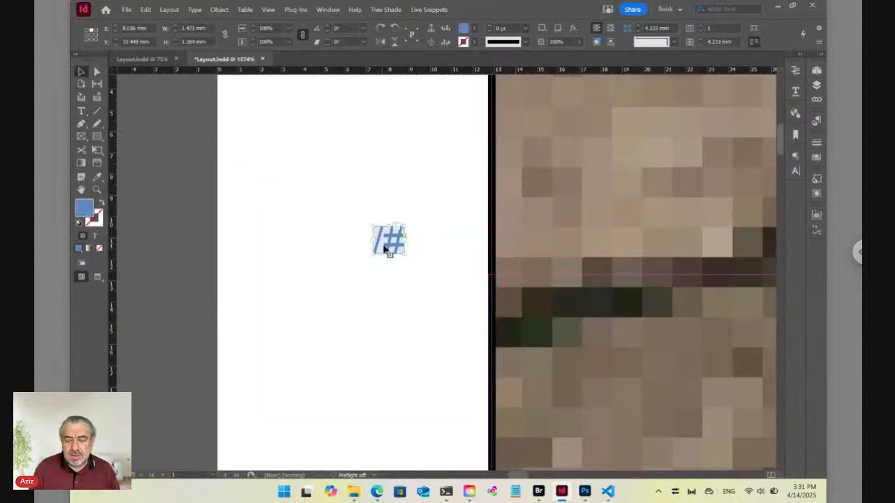
{"action": "left_click", "coordinate": [428, 9]}
{"action": "mouse_move", "coordinate": [459, 35]}
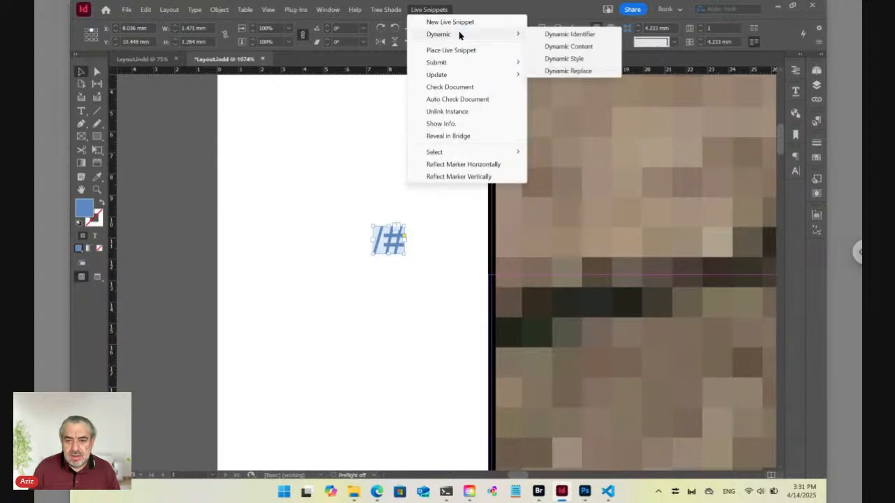
{"action": "left_click", "coordinate": [565, 60]}
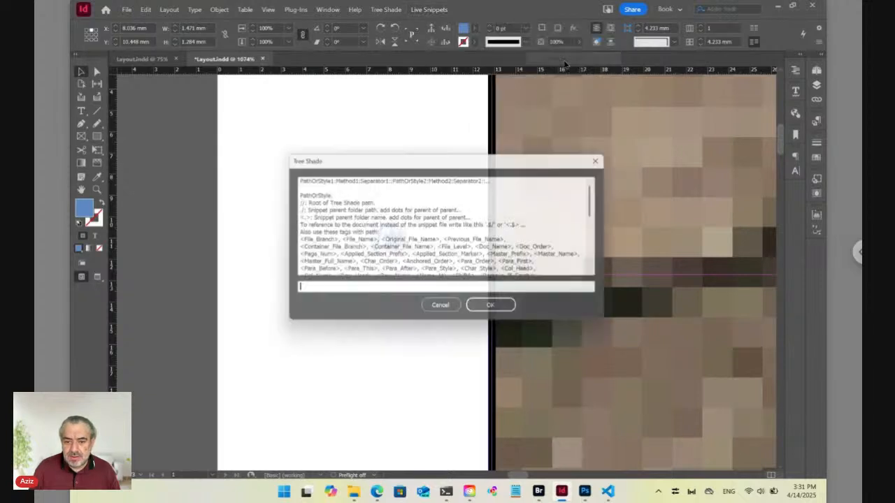
{"action": "left_click_drag", "start_coordinate": [370, 162], "coordinate": [568, 225]}
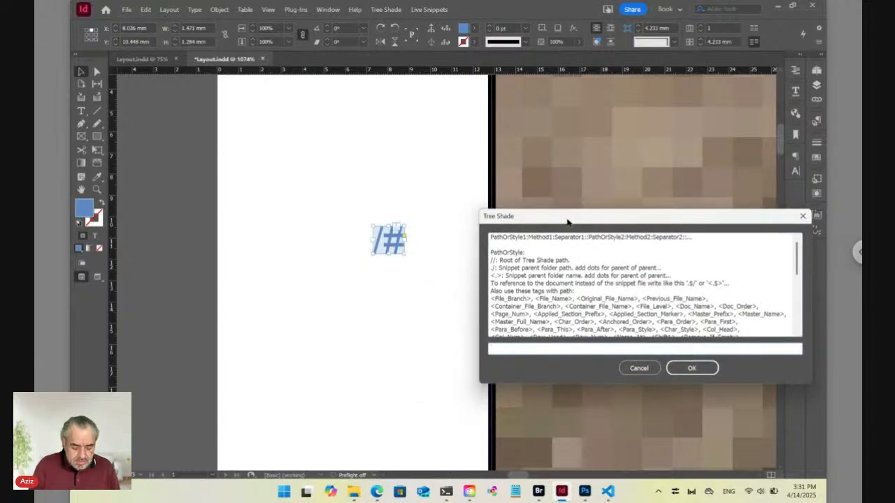
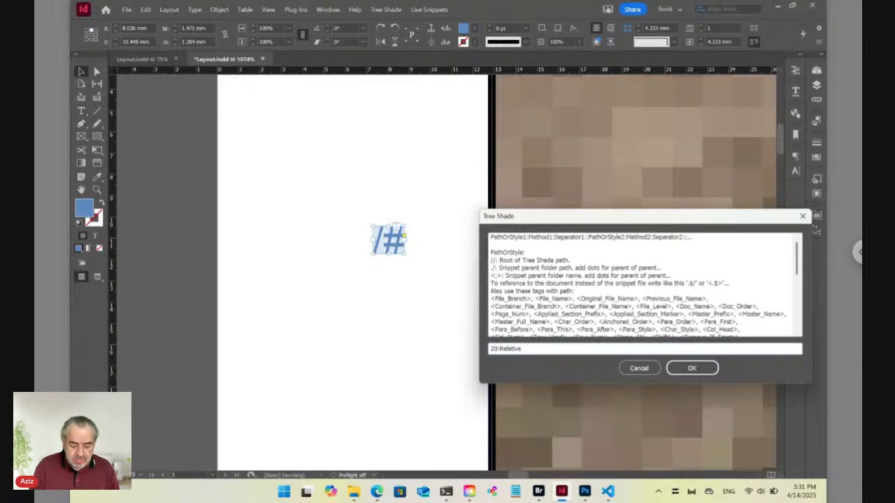
{"action": "type", "text": "Width"}
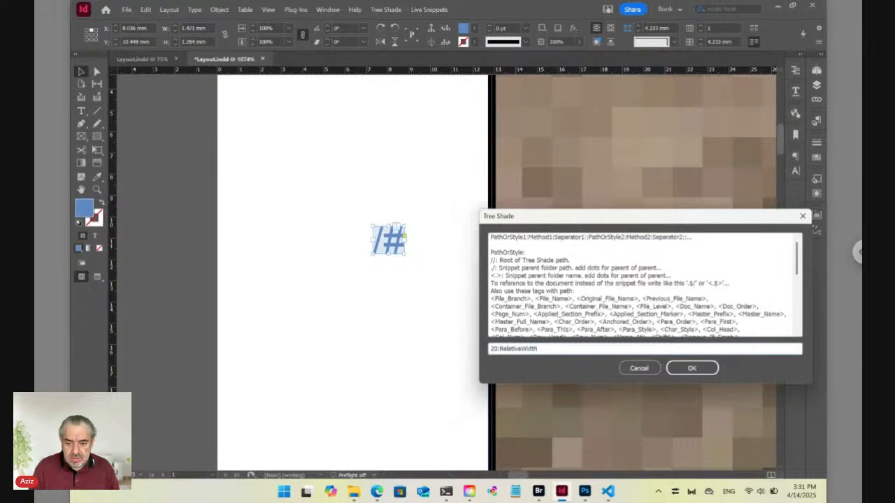
{"action": "left_click", "coordinate": [691, 367]}
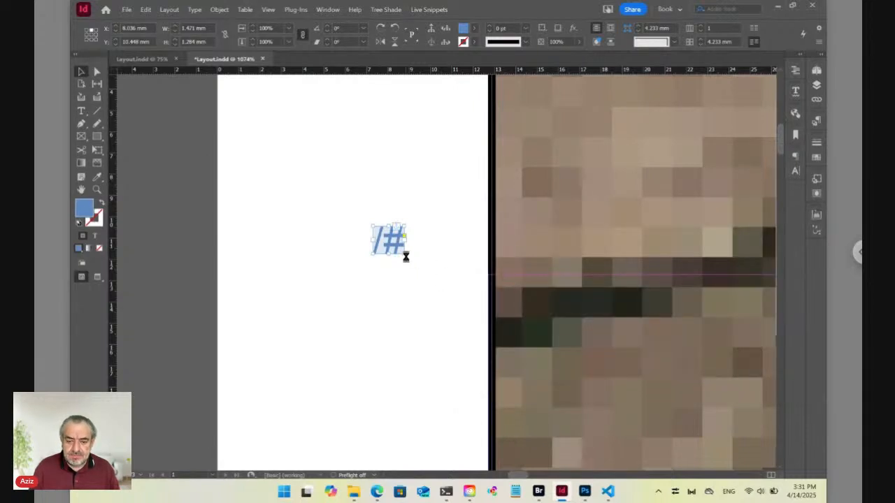
Select the topmost placed photo and check which object style it uses in an enlarged Object Styles list
{"action": "key", "text": "ctrl+minus"}
{"action": "key", "text": "ctrl+minus"}
{"action": "key", "text": "ctrl+minus"}
{"action": "key", "text": "ctrl+minus"}
{"action": "key", "text": "ctrl+minus"}
{"action": "key", "text": "ctrl+minus"}
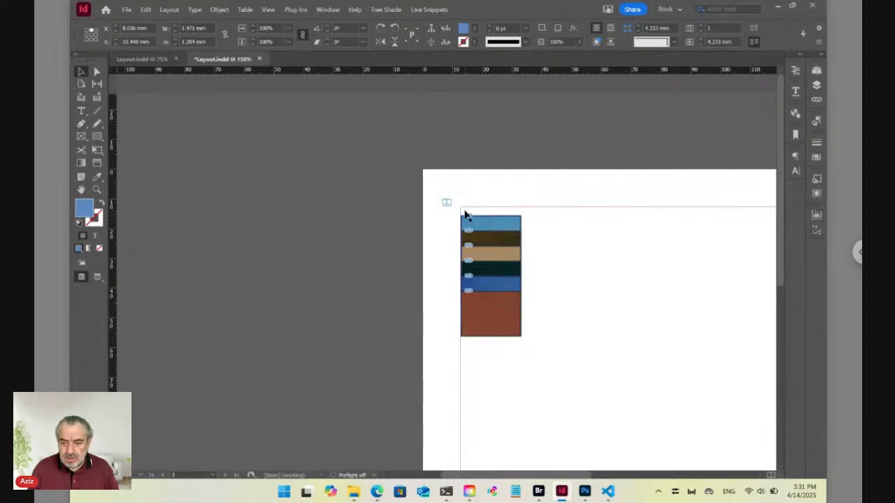
{"action": "left_click", "coordinate": [490, 225]}
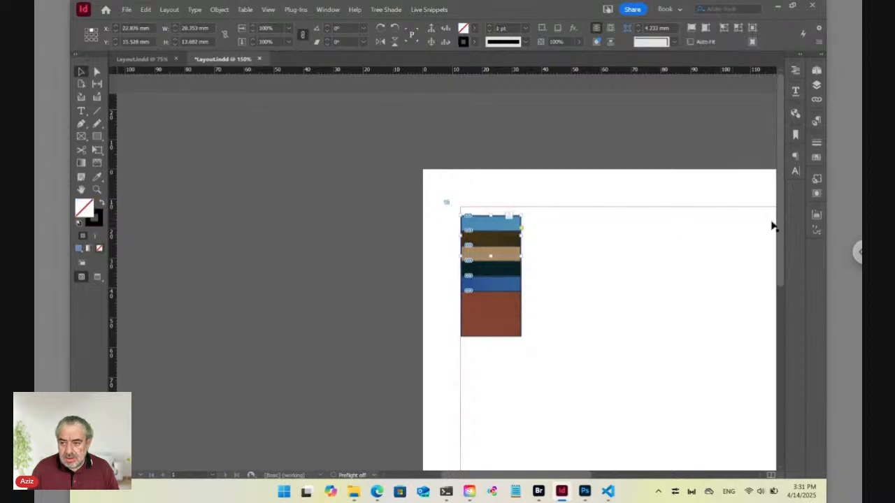
{"action": "left_click", "coordinate": [816, 180]}
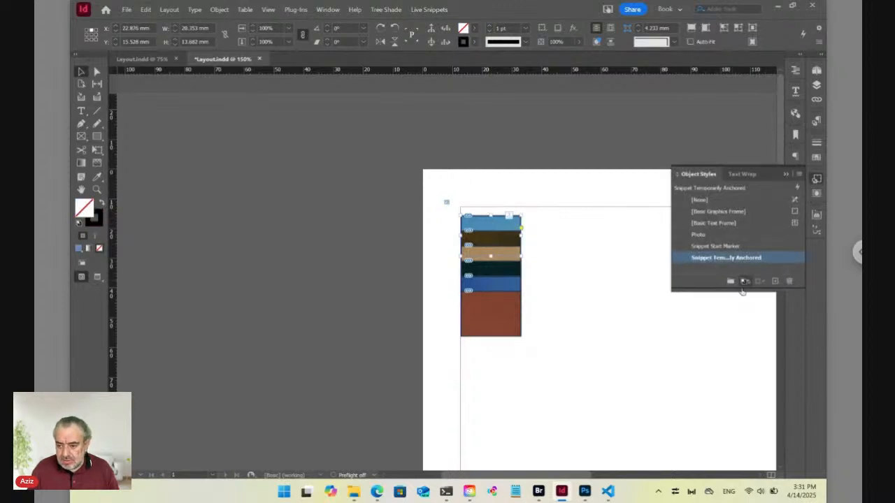
{"action": "left_click_drag", "start_coordinate": [741, 291], "coordinate": [740, 333]}
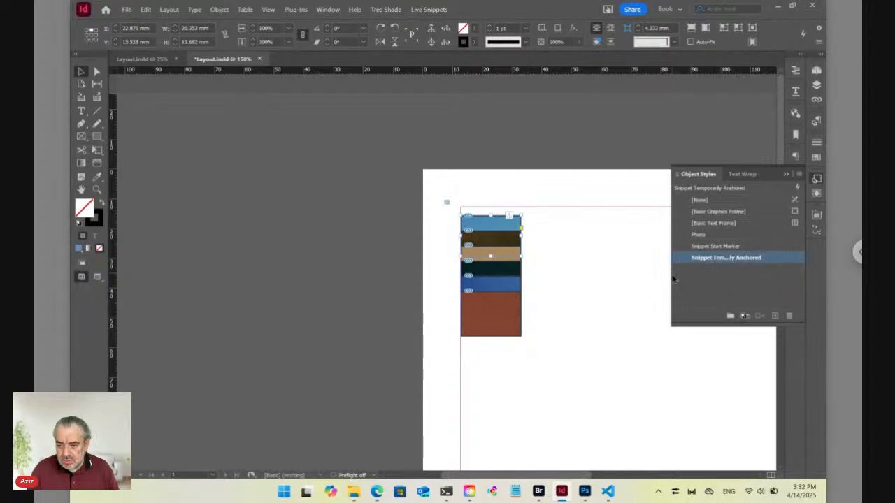
{"action": "mouse_move", "coordinate": [673, 278]}
{"action": "left_mouse_down"}
{"action": "mouse_move", "coordinate": [633, 280]}
{"action": "mouse_move", "coordinate": [680, 278]}
{"action": "left_mouse_up"}
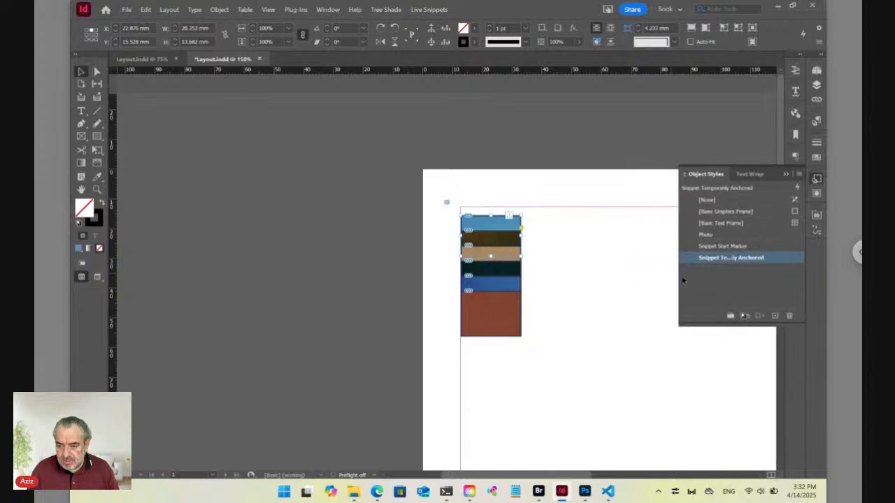
Select the snippet start marker in the page margin and extend its dynamic style to 20:RelativeWidth::Photo:Obj
{"action": "left_click", "coordinate": [446, 204]}
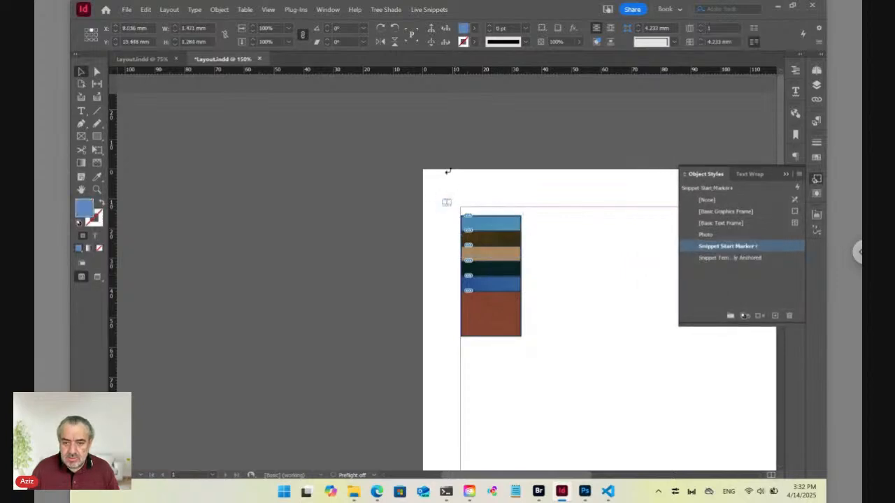
{"action": "left_click", "coordinate": [433, 10]}
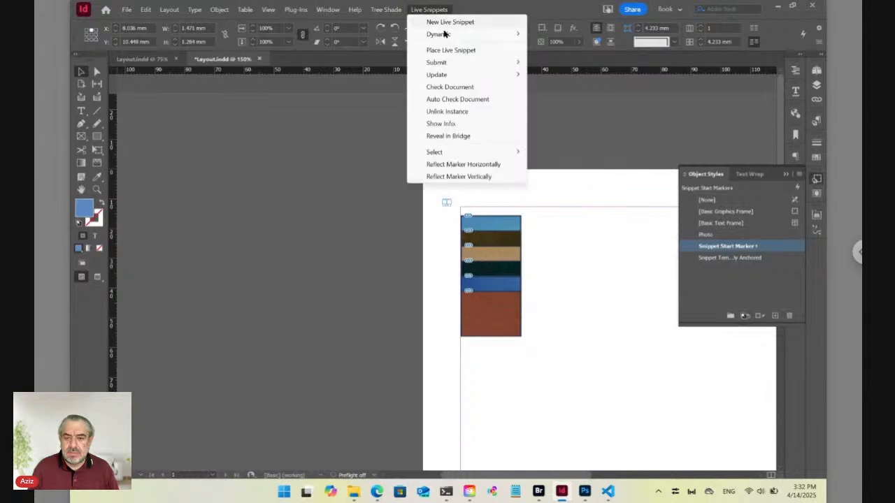
{"action": "mouse_move", "coordinate": [445, 36]}
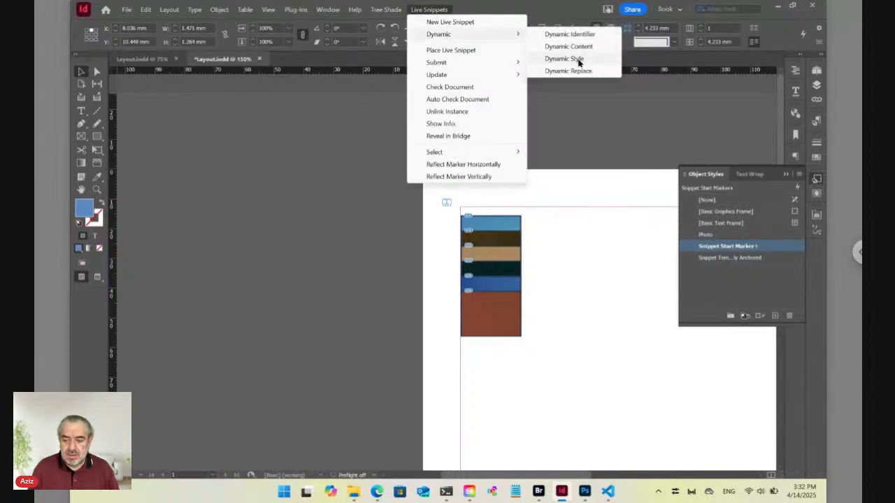
{"action": "left_click", "coordinate": [578, 62]}
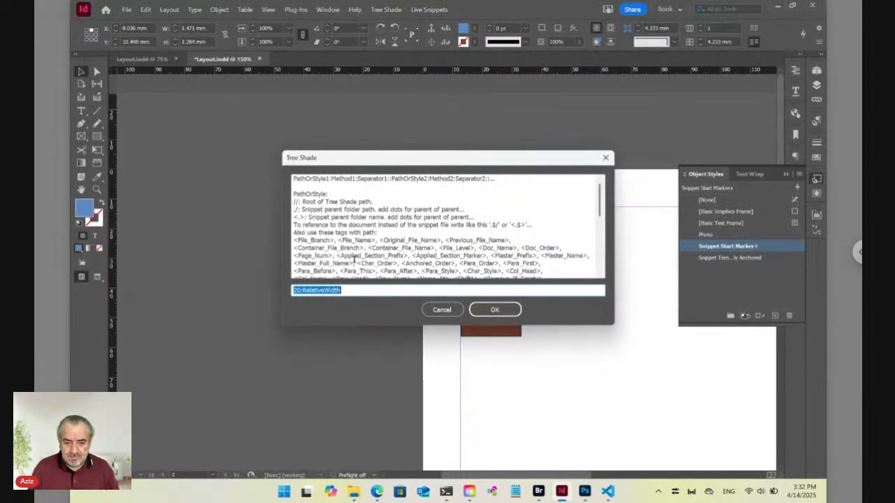
{"action": "left_click", "coordinate": [351, 291]}
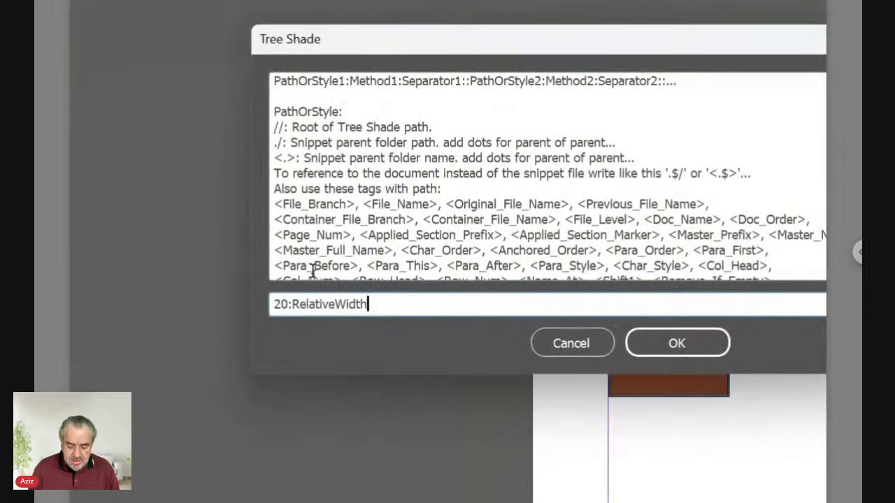
{"action": "type", "text": "::"}
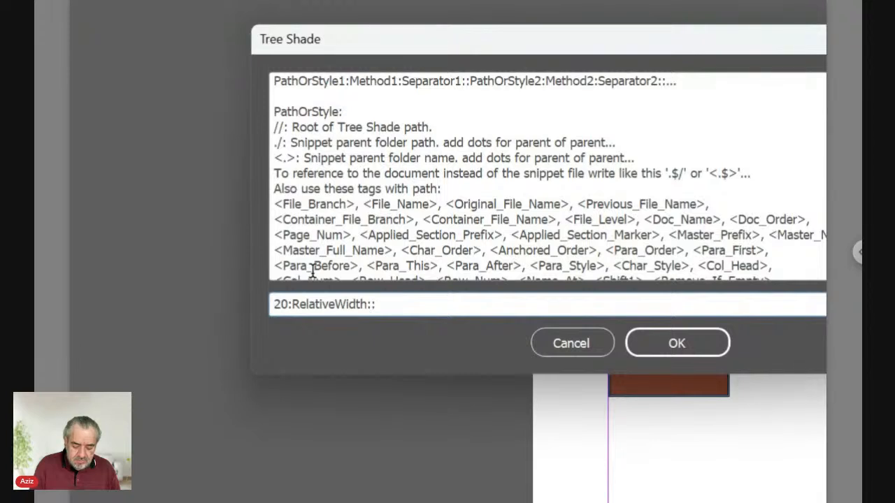
{"action": "type", "text": "Photo"}
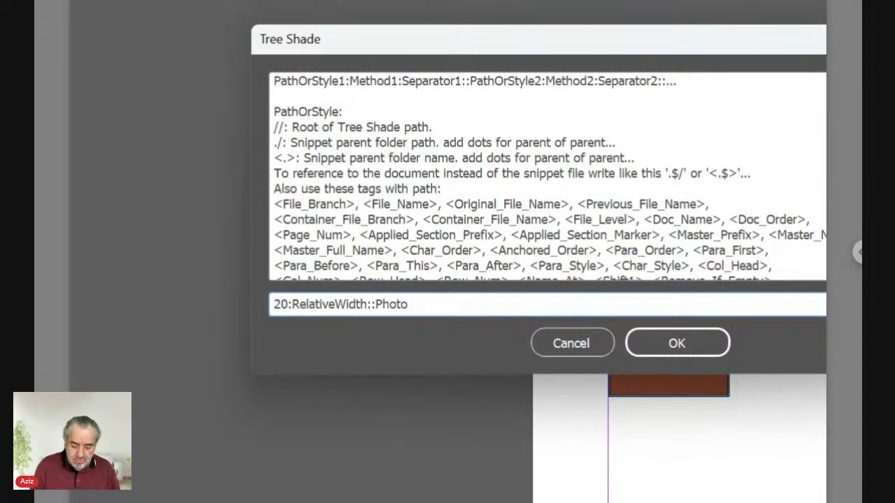
{"action": "type", "text": ":"}
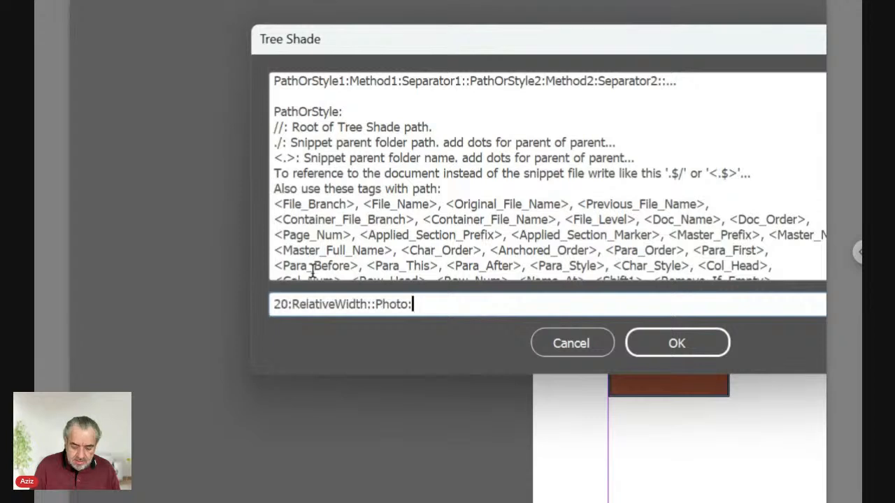
{"action": "type", "text": "Obj"}
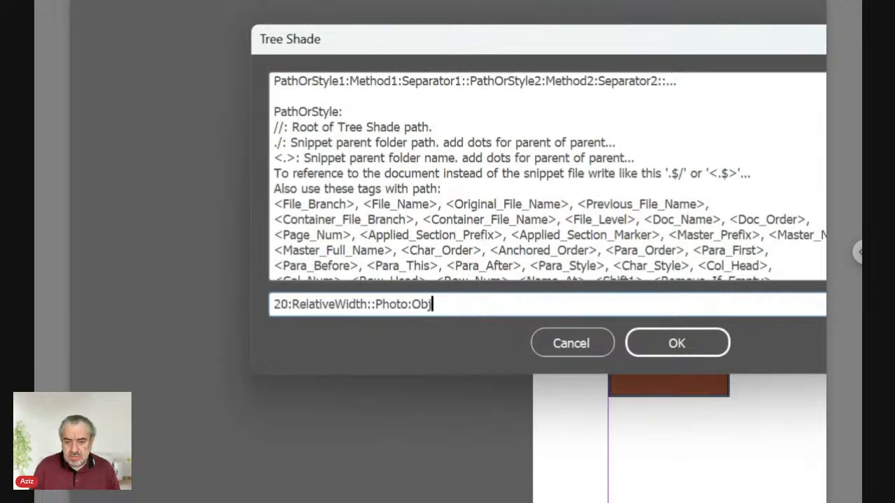
{"action": "left_click", "coordinate": [715, 350]}
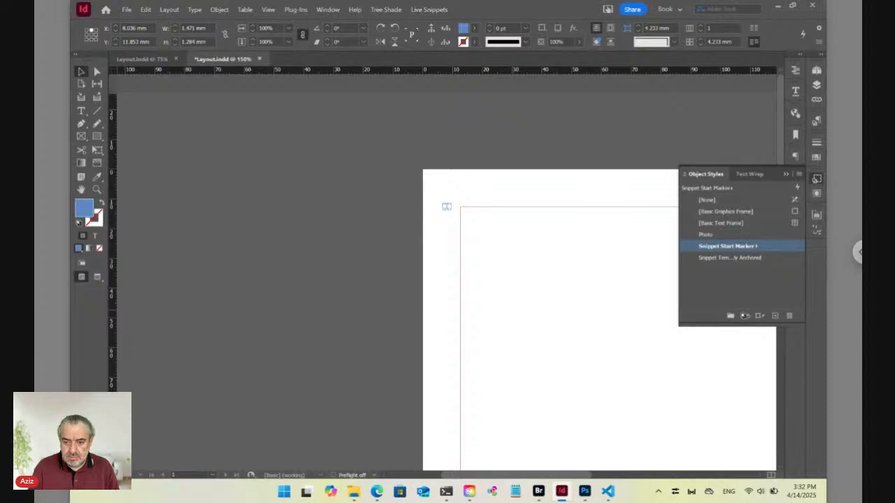
Collapse the Object Styles list, select the topmost photo and inspect the column of placed photos up close and within the page
{"action": "left_click", "coordinate": [817, 179]}
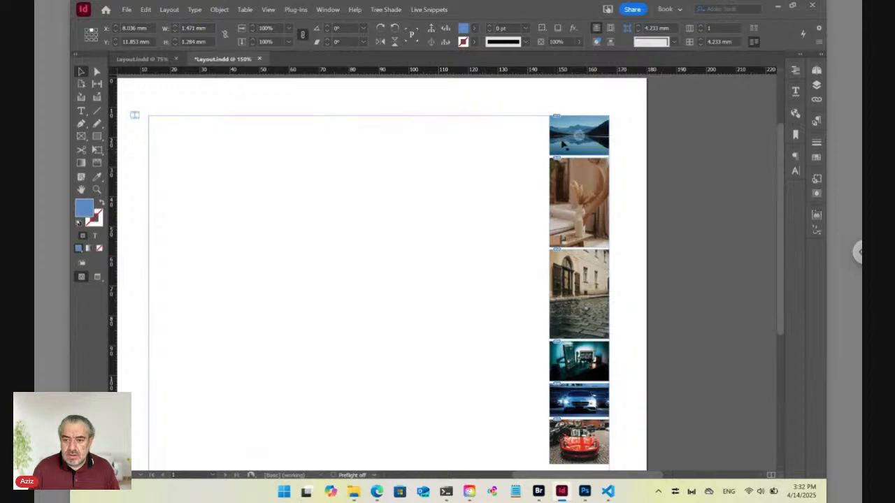
{"action": "left_click", "coordinate": [562, 143]}
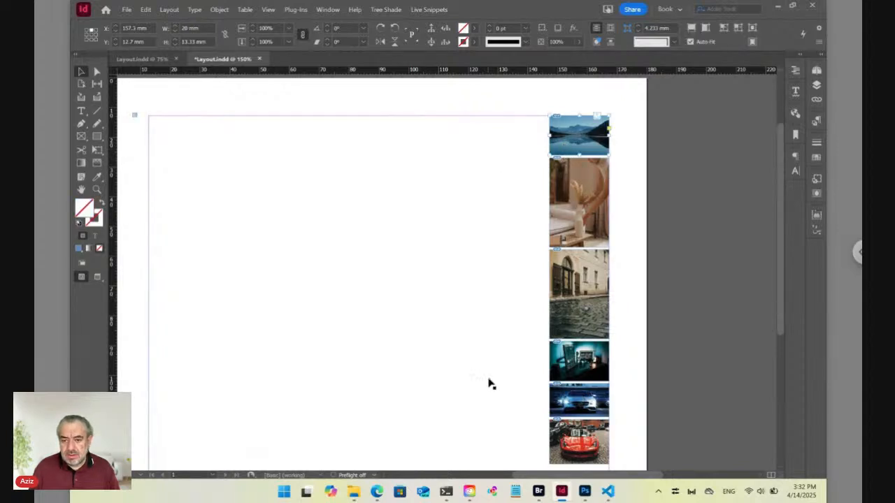
{"action": "key", "text": "ctrl+equal"}
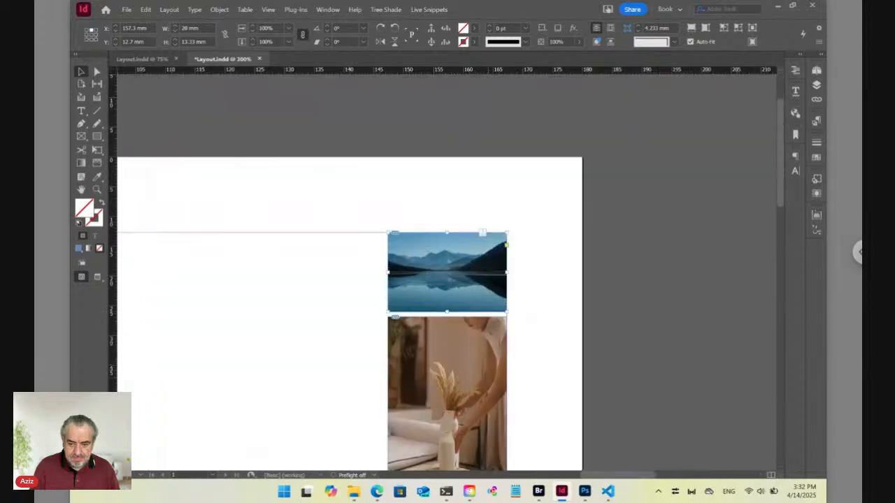
{"action": "key", "text": "ctrl+minus"}
{"action": "key", "text": "ctrl+minus"}
{"action": "key", "text": "ctrl+minus"}
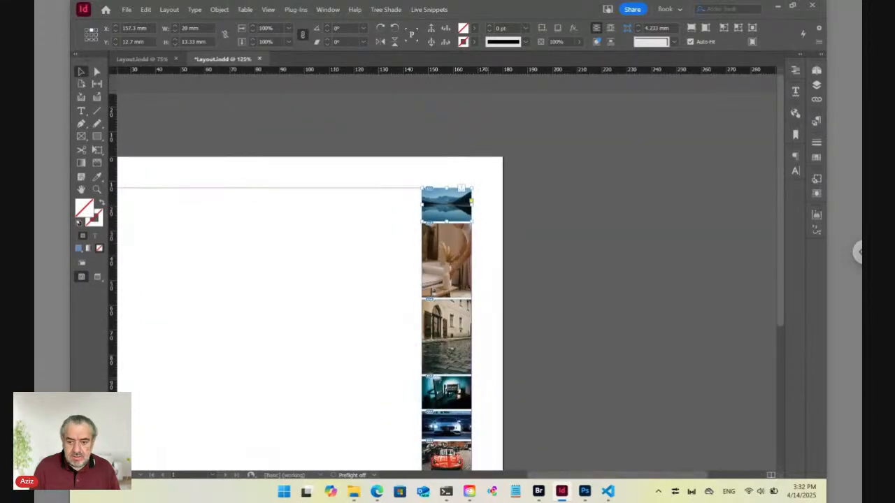
{"action": "left_click_drag", "start_coordinate": [314, 331], "coordinate": [499, 275]}
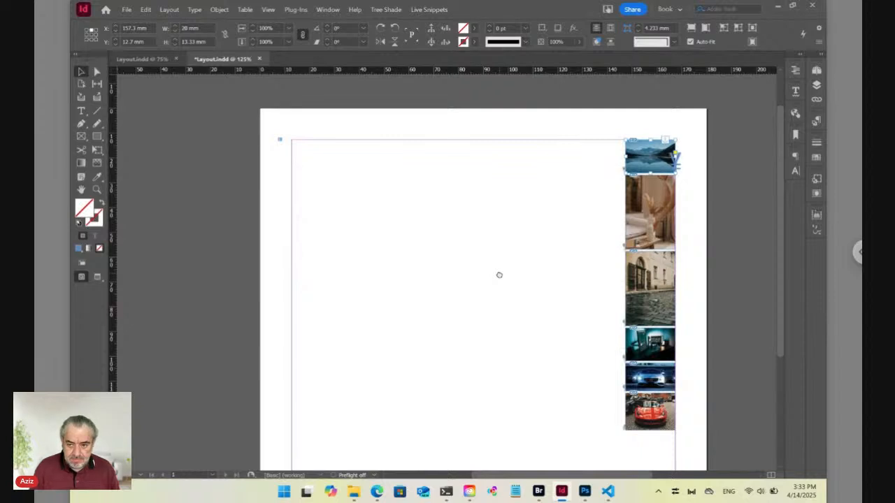
Replace the paragraph-break separator in the snippet marker's dynamic content with a space after .$/Links/*Photo*:Place: and exit text editing
{"action": "left_click_drag", "start_coordinate": [270, 129], "coordinate": [288, 154]}
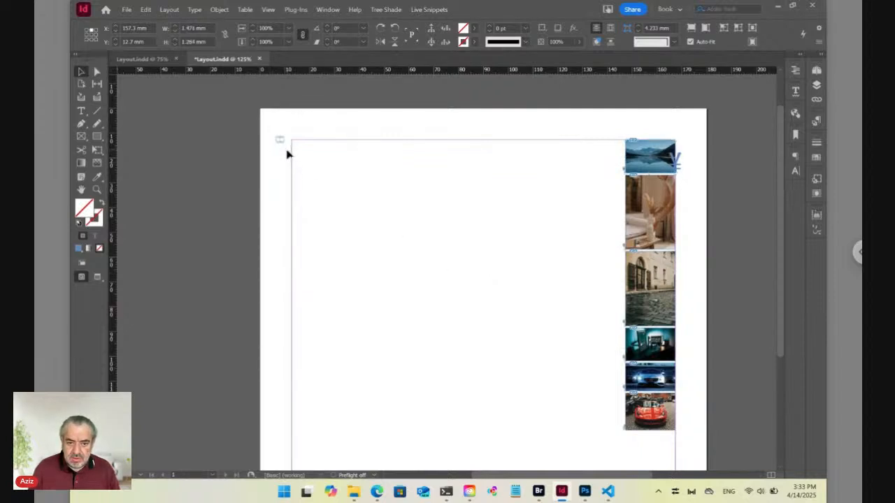
{"action": "left_click", "coordinate": [429, 9]}
{"action": "mouse_move", "coordinate": [439, 34]}
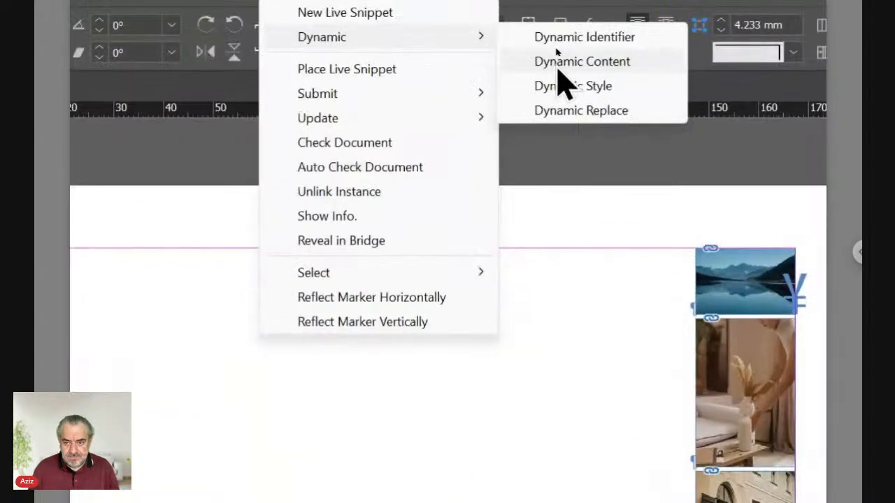
{"action": "left_click", "coordinate": [559, 47]}
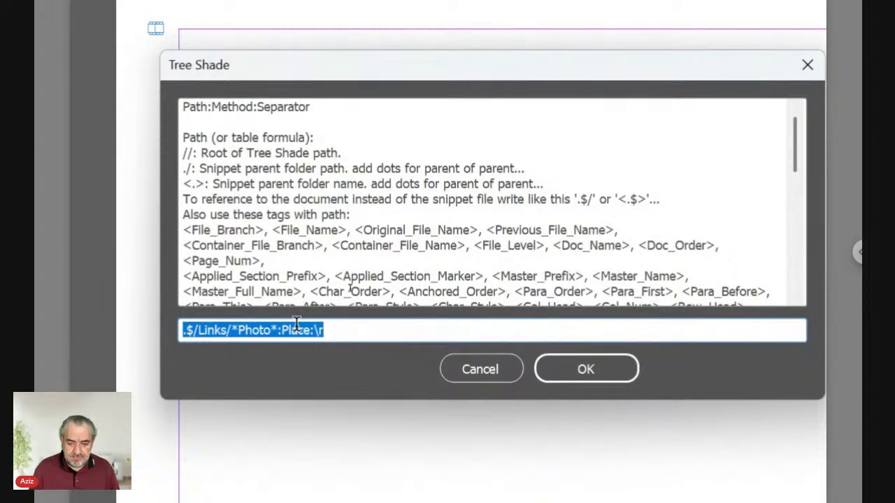
{"action": "left_click", "coordinate": [296, 328]}
{"action": "key", "text": "Right"}
{"action": "key", "text": "Right"}
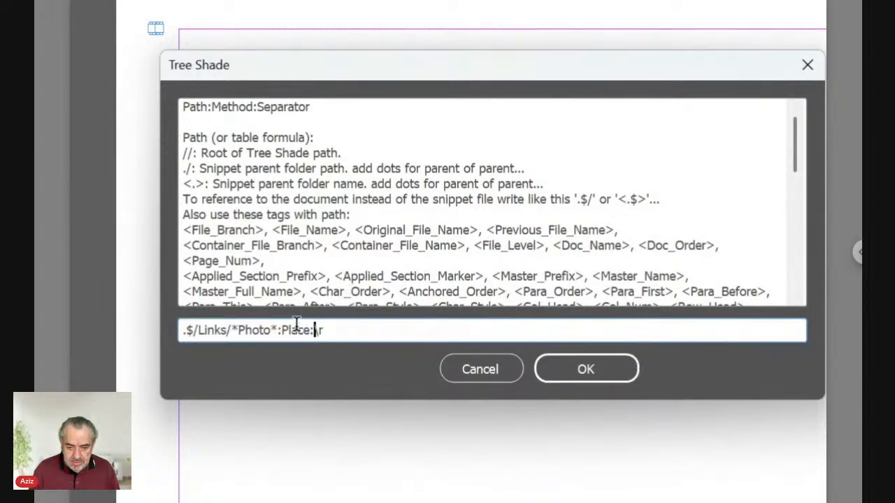
{"action": "key", "text": "shift+Right"}
{"action": "key", "text": "shift+Right"}
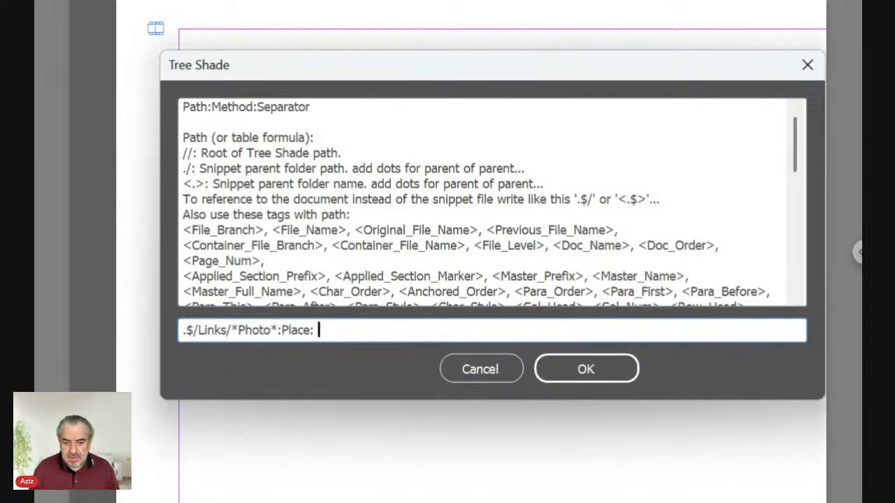
{"action": "left_click", "coordinate": [577, 379]}
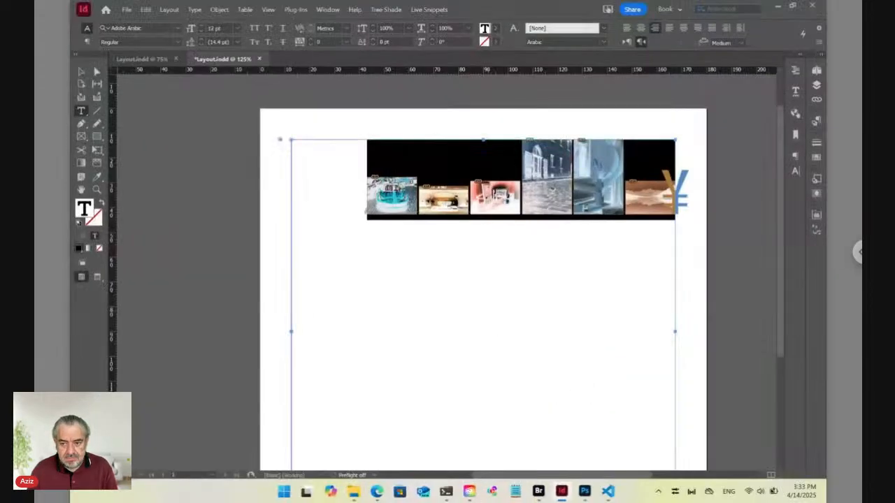
{"action": "left_click", "coordinate": [354, 200]}
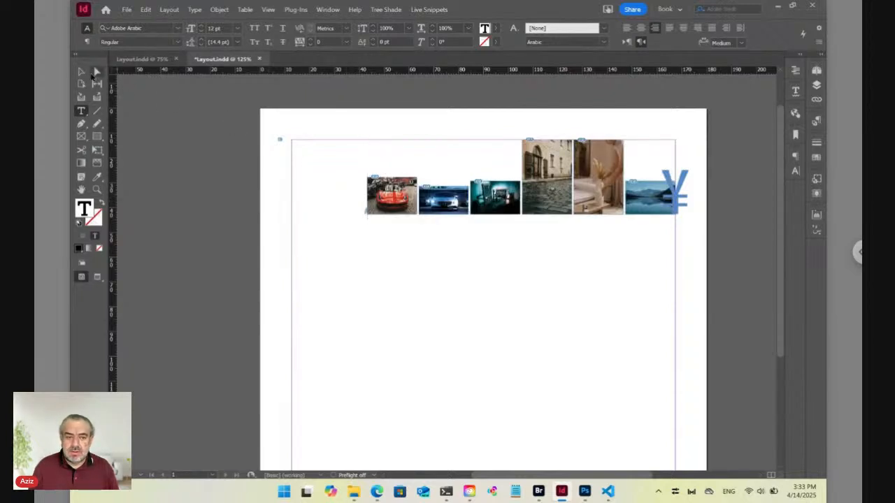
{"action": "key", "text": "Escape"}
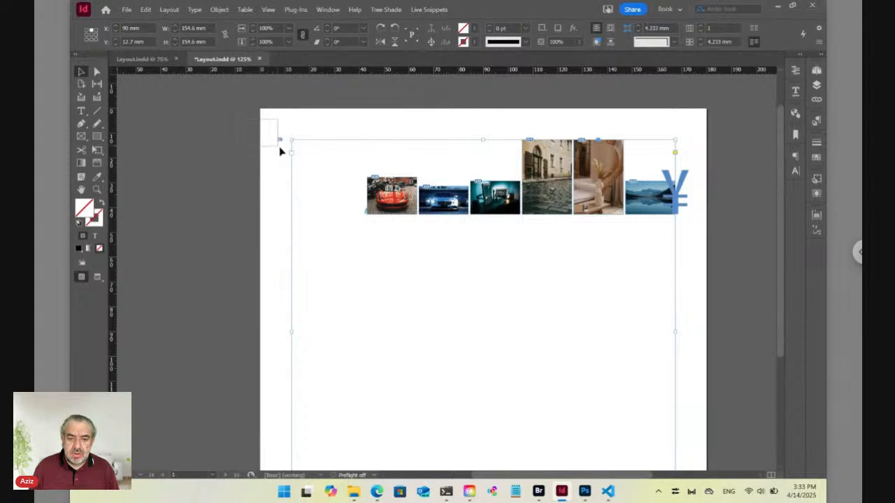
Select the snippet start marker and set its dynamic style to 25%:RelativeWidth::Photo:Obj
{"action": "left_click", "coordinate": [280, 141]}
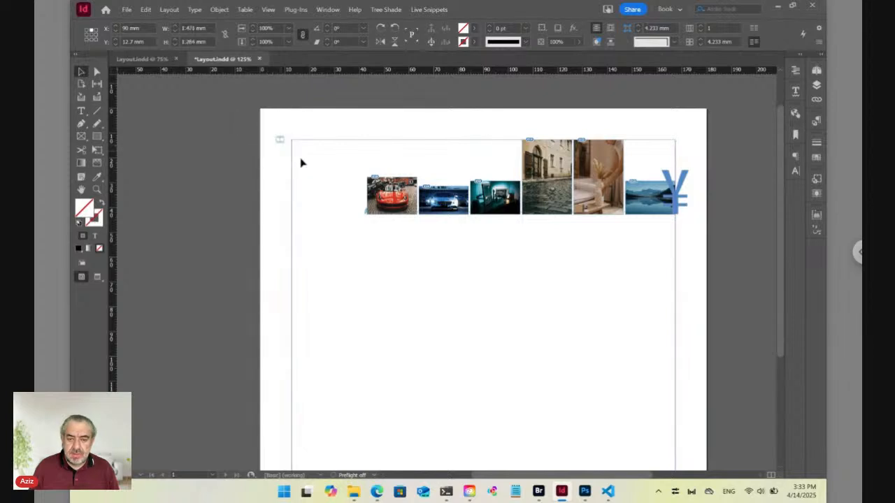
{"action": "left_click", "coordinate": [440, 10]}
{"action": "mouse_move", "coordinate": [460, 37]}
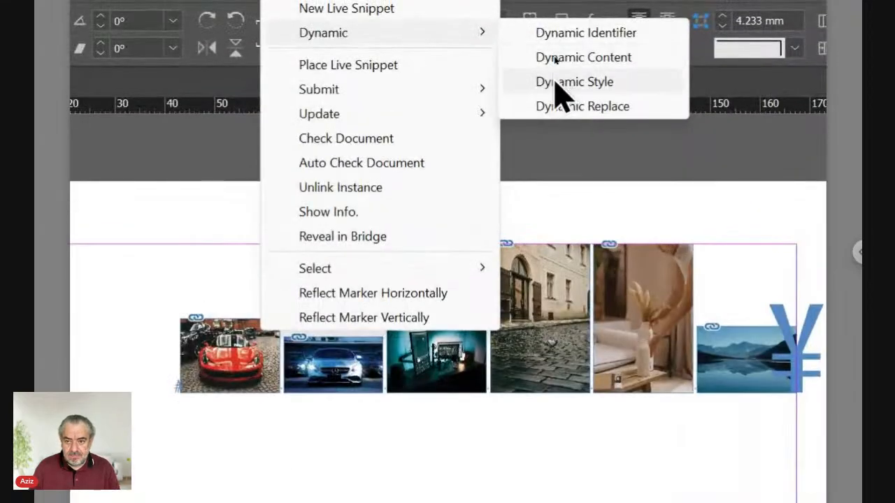
{"action": "left_click", "coordinate": [557, 59]}
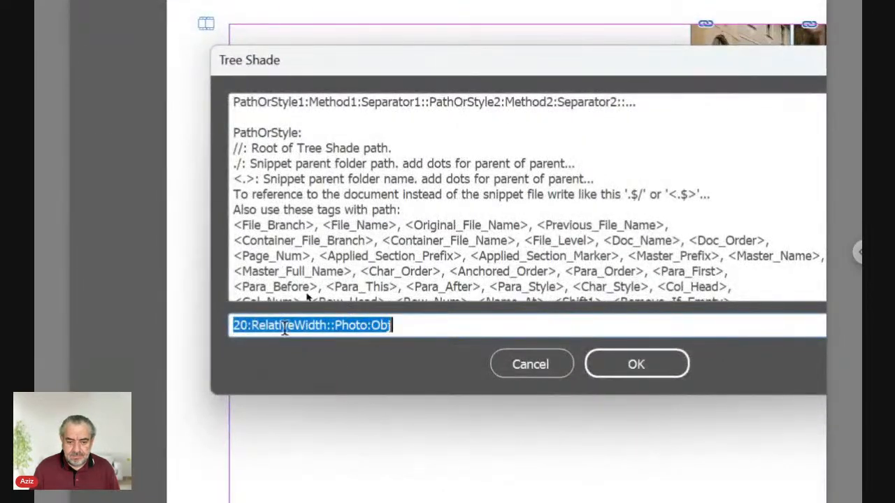
{"action": "left_click", "coordinate": [236, 325]}
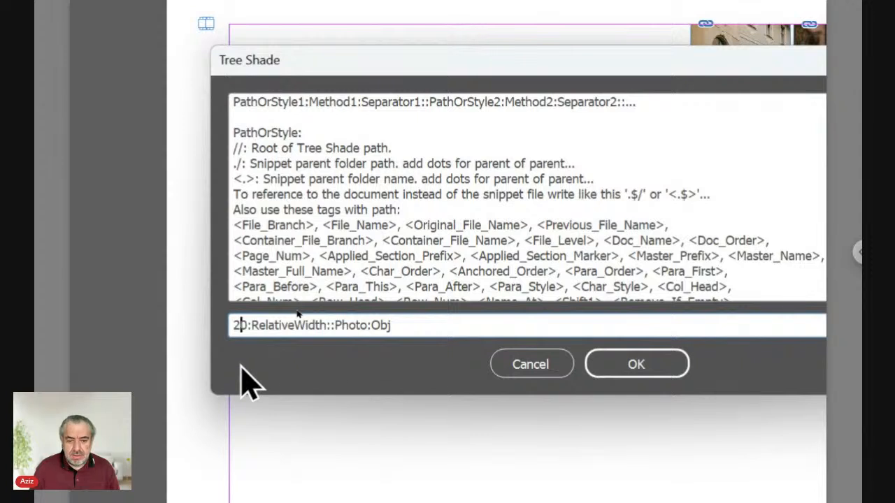
{"action": "key", "text": "Right"}
{"action": "key", "text": "shift+Left"}
{"action": "key", "text": "shift+Left"}
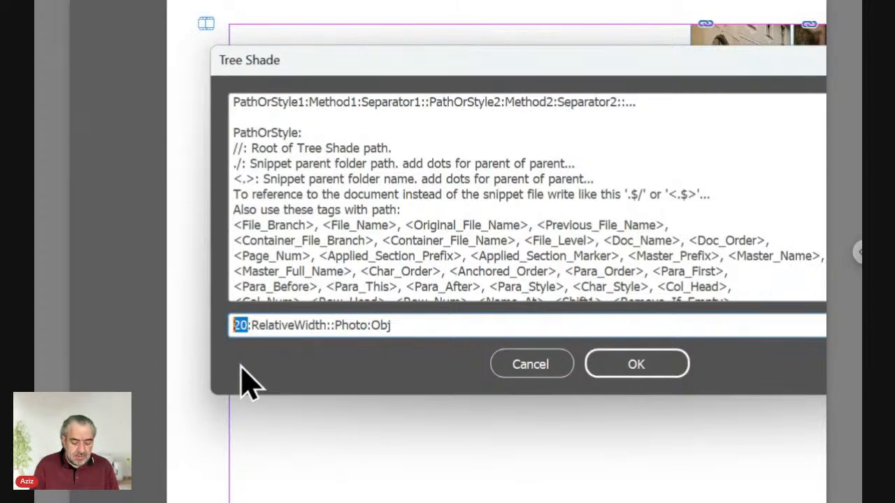
{"action": "key", "text": "BackSpace"}
{"action": "type", "text": "25"}
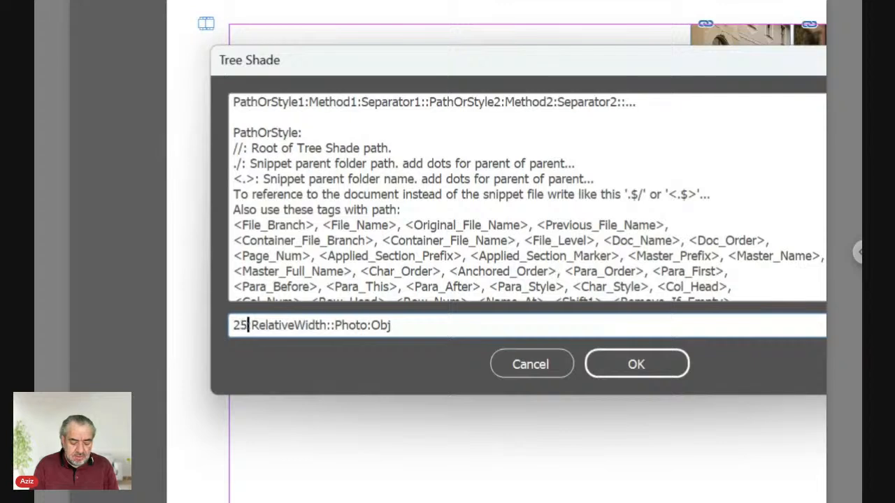
{"action": "type", "text": "%"}
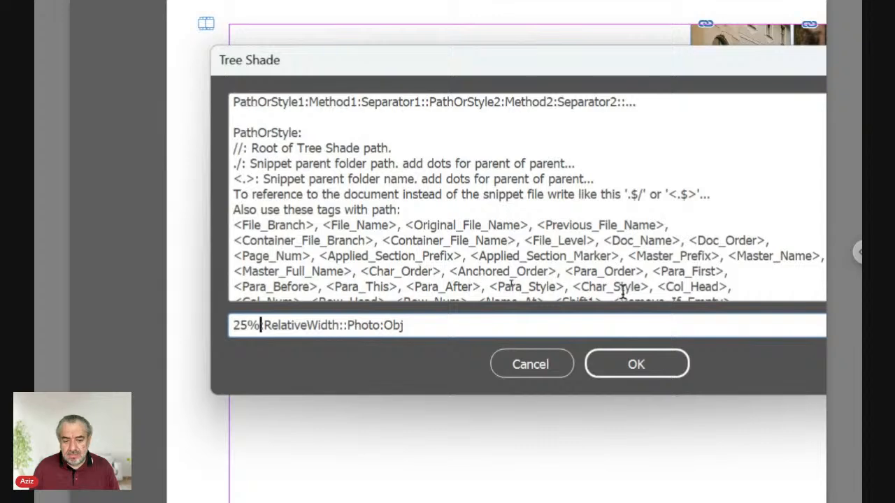
{"action": "left_click", "coordinate": [663, 370]}
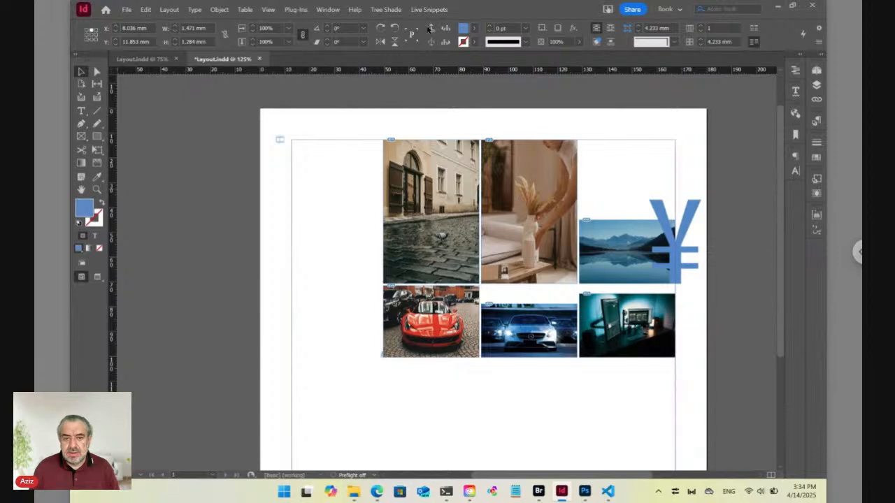
Set the selected snippet marker's dynamic style to 20%:RelativeWidth::Photo:Obj and check in the document
{"action": "left_click", "coordinate": [429, 9]}
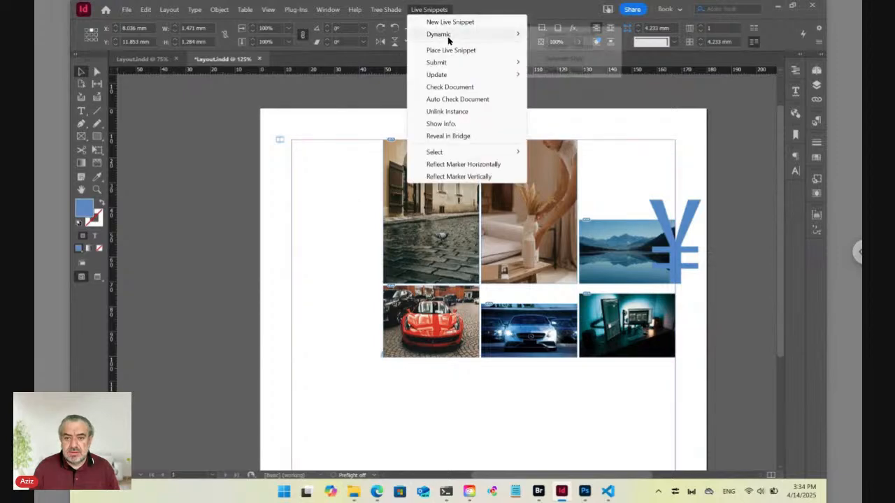
{"action": "mouse_move", "coordinate": [448, 36]}
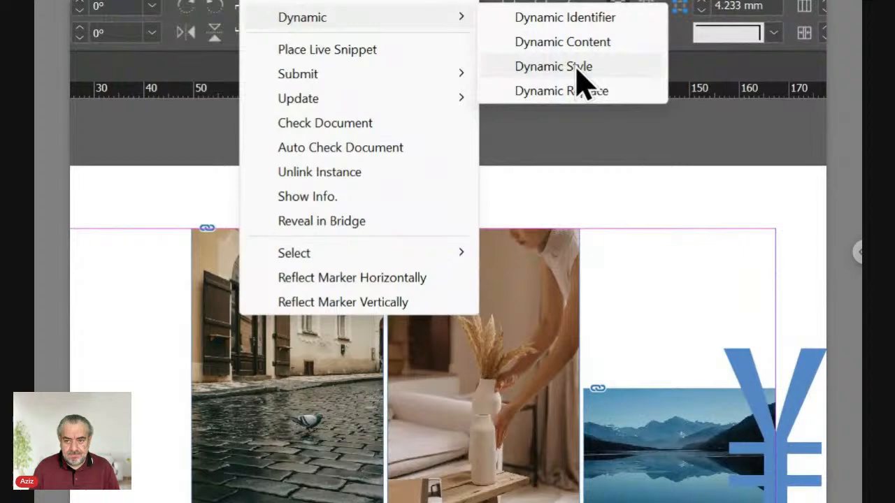
{"action": "left_click", "coordinate": [575, 60]}
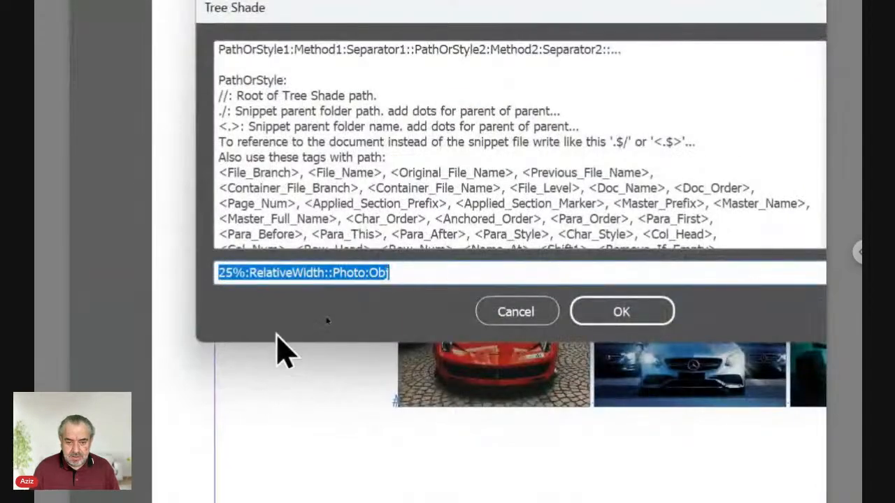
{"action": "left_click", "coordinate": [232, 272]}
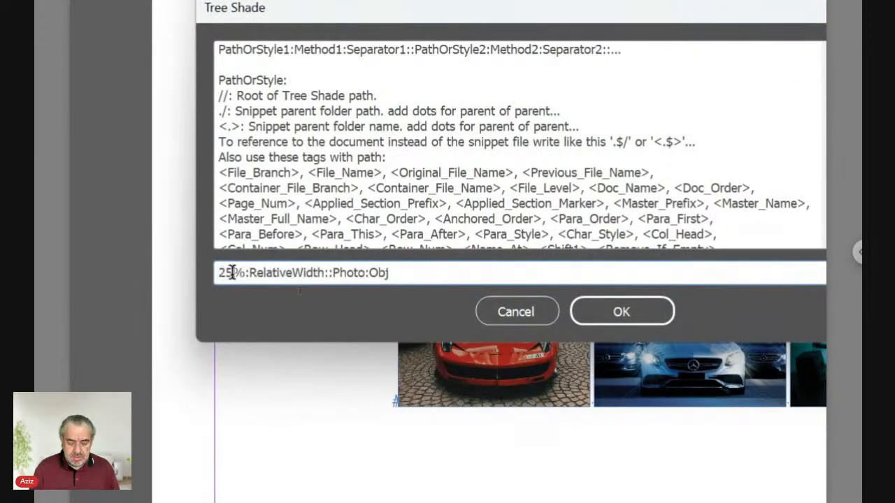
{"action": "key", "text": "BackSpace"}
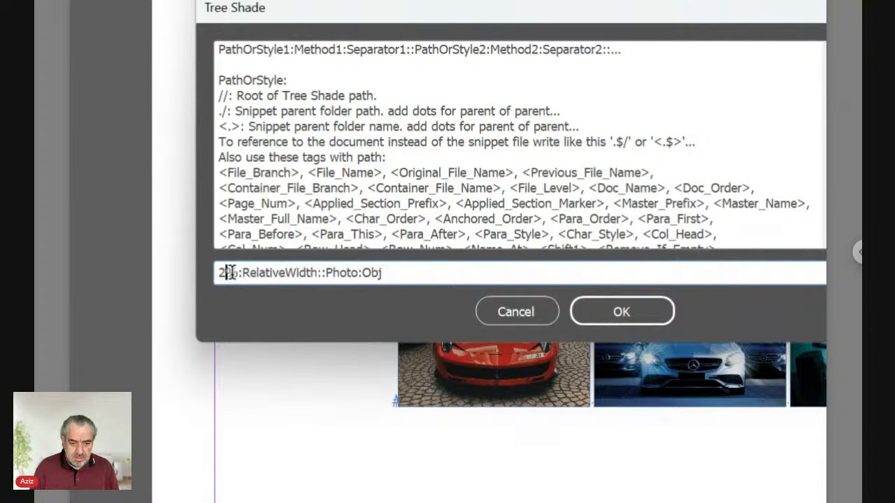
{"action": "type", "text": "0"}
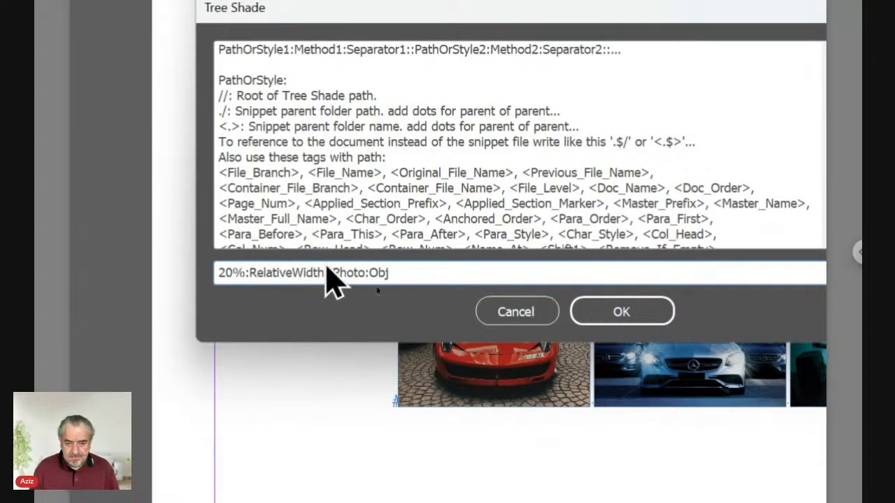
{"action": "left_click", "coordinate": [584, 308]}
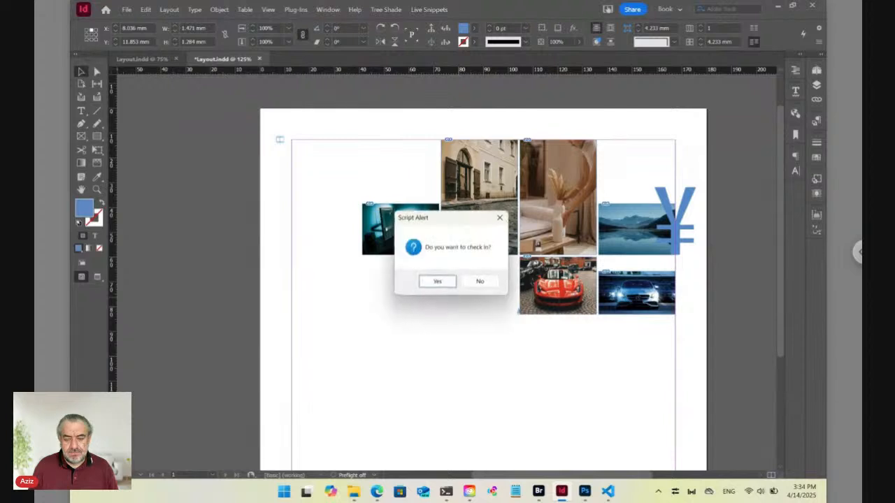
{"action": "left_click", "coordinate": [434, 284]}
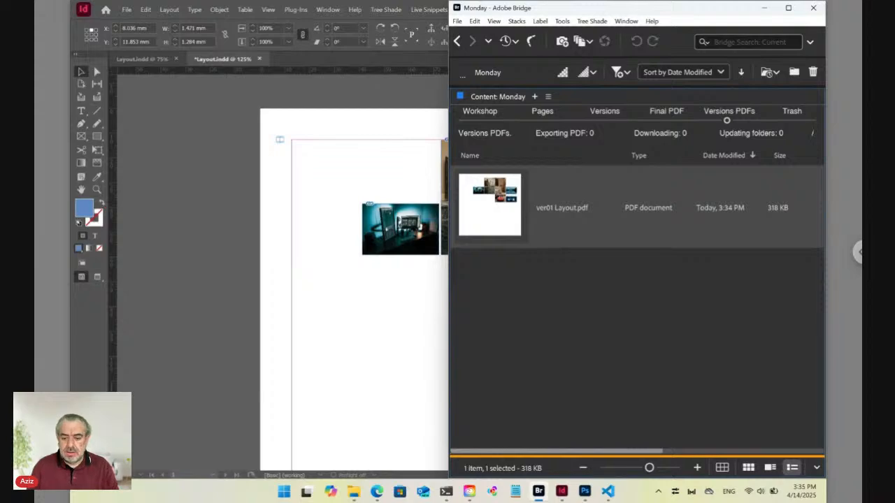
Switch to the Auto Design Templates page in Microsoft Edge and reload it
{"action": "mouse_move", "coordinate": [378, 494]}
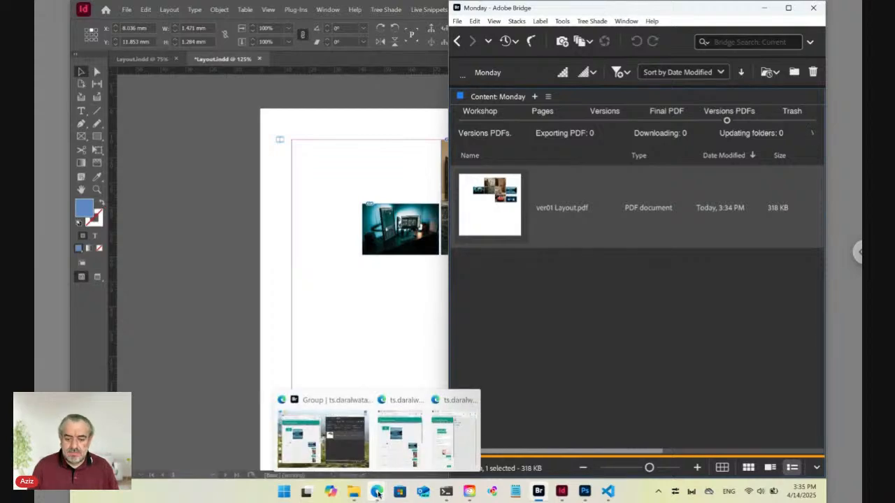
{"action": "left_click", "coordinate": [306, 458]}
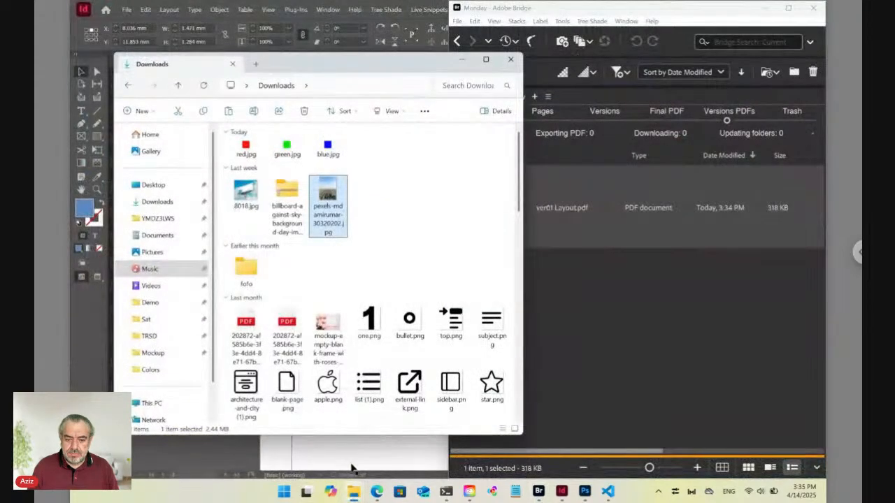
{"action": "mouse_move", "coordinate": [377, 491]}
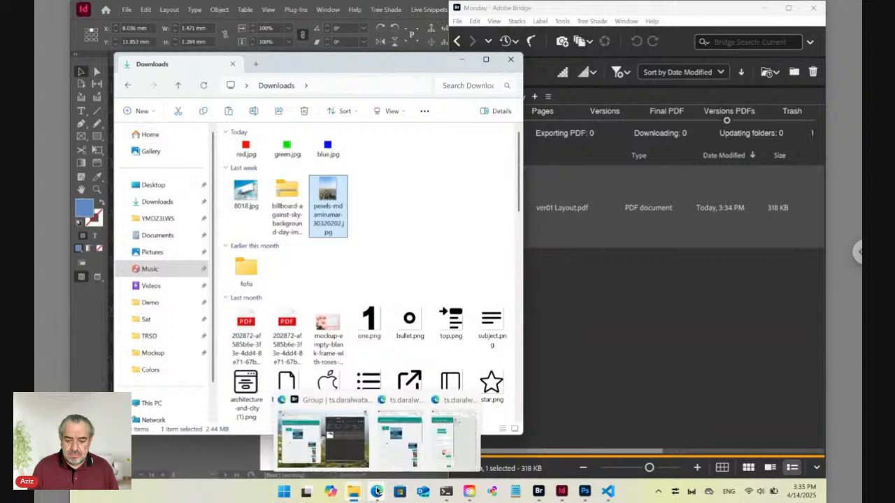
{"action": "left_click", "coordinate": [398, 437]}
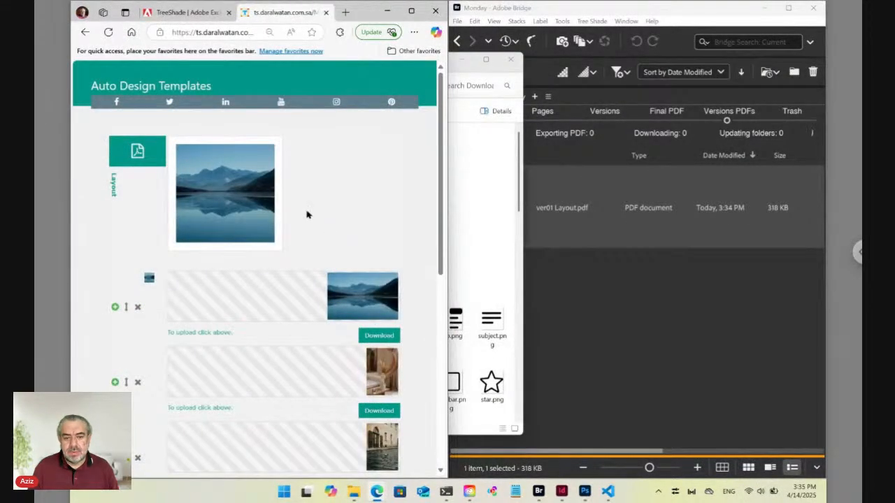
{"action": "left_click", "coordinate": [218, 30]}
{"action": "key", "text": "Return"}
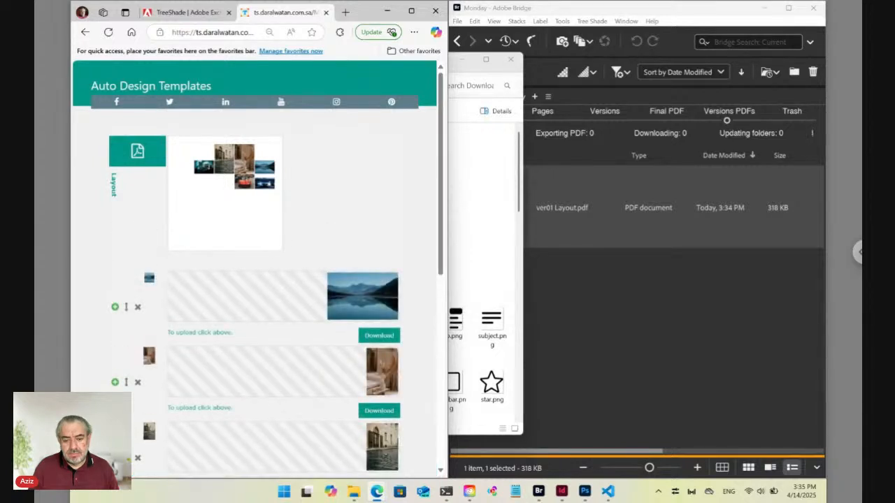
Remove the lake, vase, dark desk, cobblestone street and blue car entries from the photo list, keeping only the red car
{"action": "scroll", "coordinate": [166, 187], "scroll_direction": "down", "scroll_amount": 2}
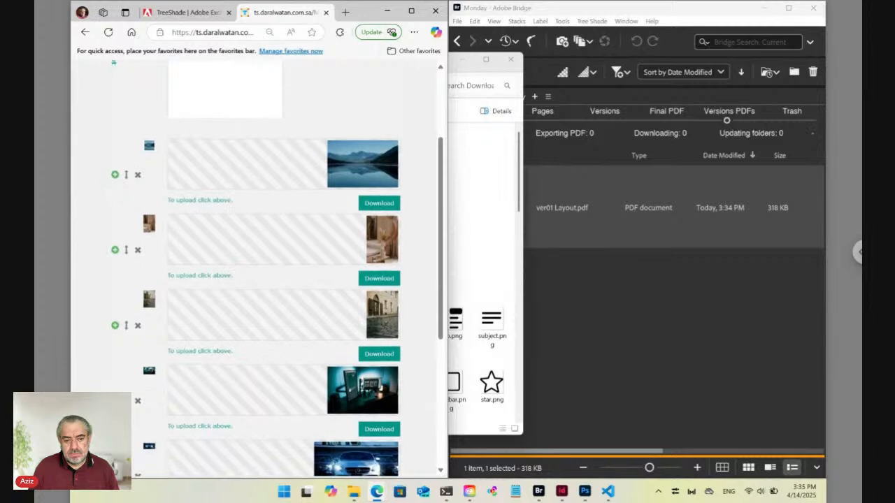
{"action": "left_click", "coordinate": [138, 175]}
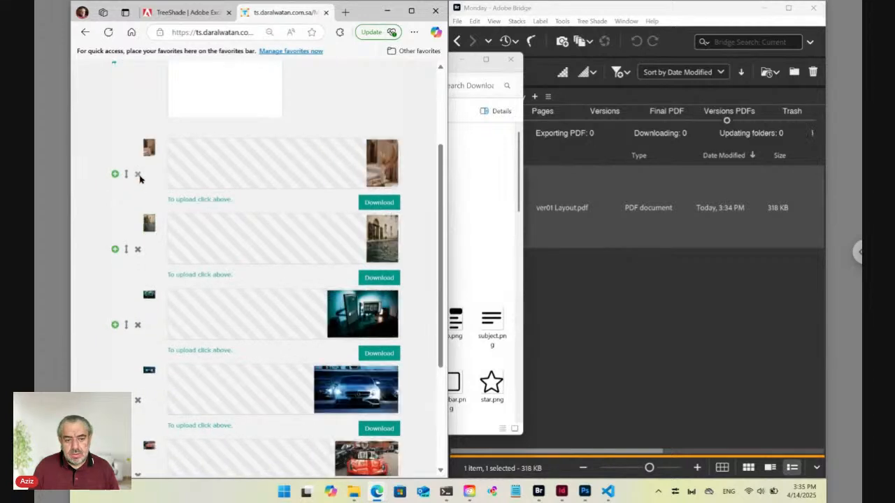
{"action": "left_click", "coordinate": [139, 175]}
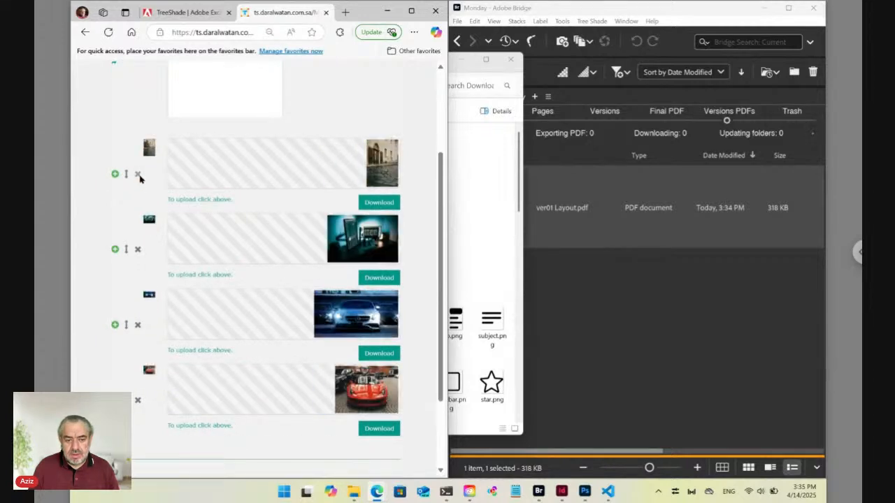
{"action": "left_click", "coordinate": [139, 250]}
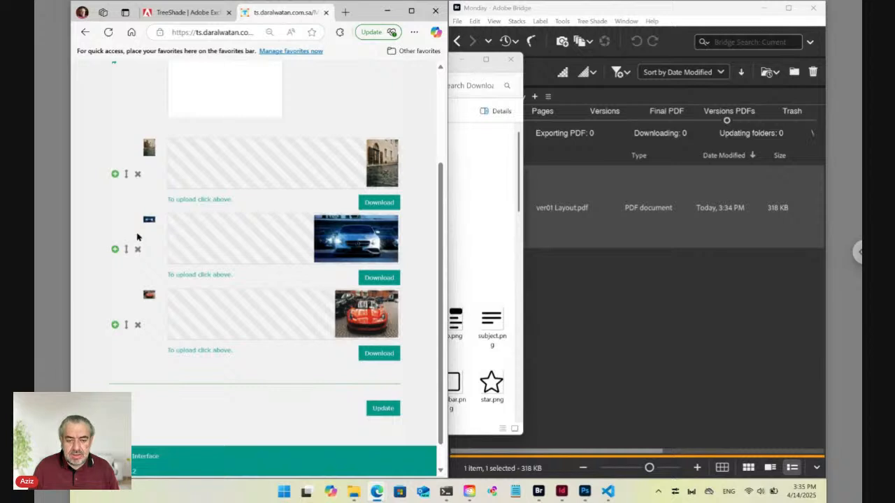
{"action": "left_click", "coordinate": [138, 174]}
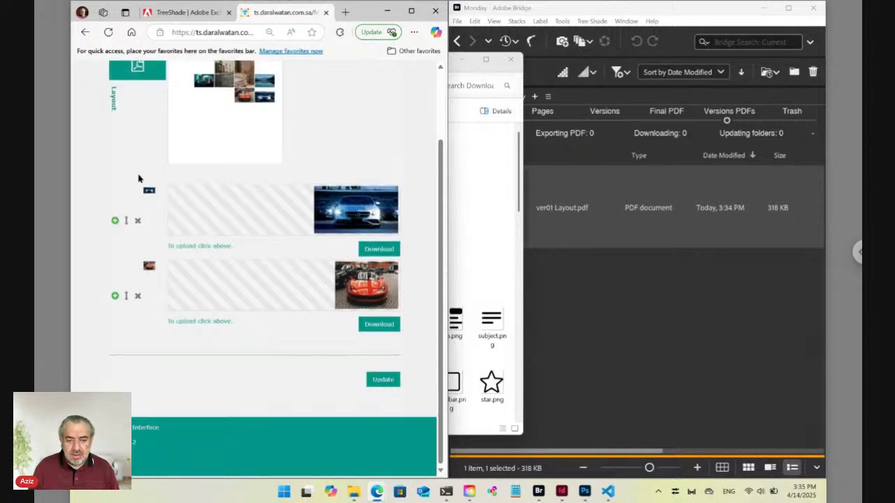
{"action": "left_click", "coordinate": [139, 221]}
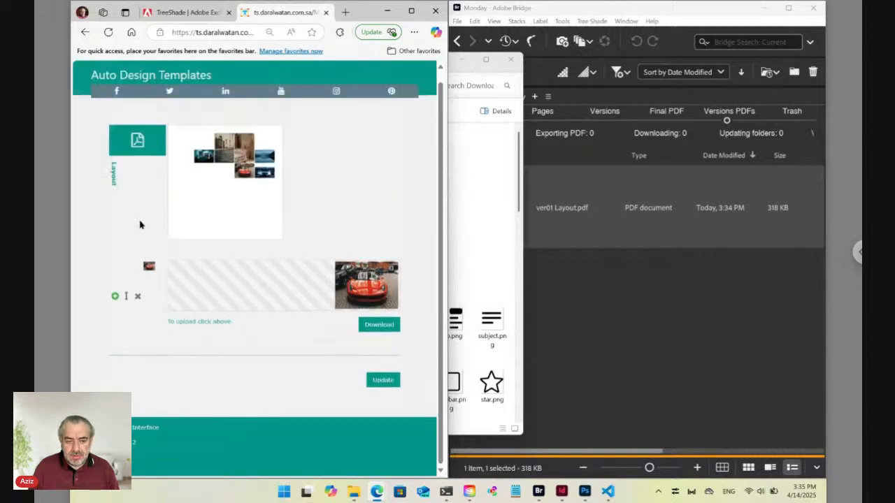
Duplicate the red car entry and replace the second copy's photo with 8018.jpg from Downloads
{"action": "left_click", "coordinate": [116, 296]}
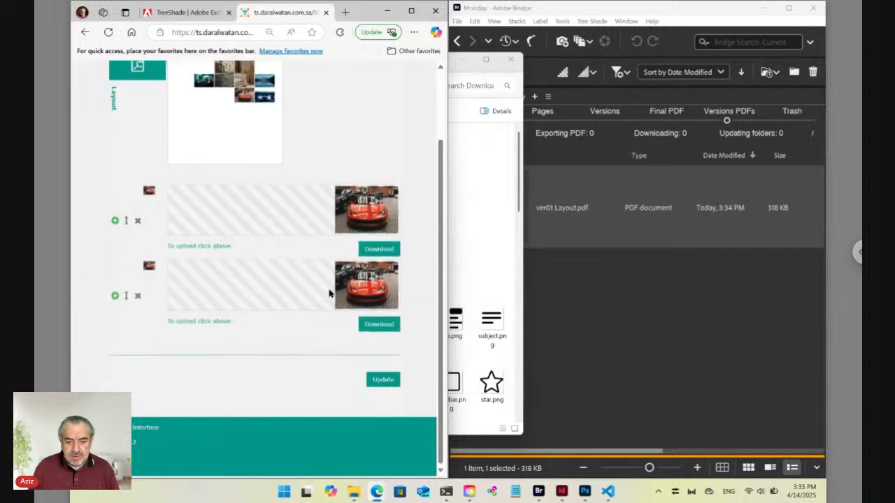
{"action": "left_click", "coordinate": [353, 281]}
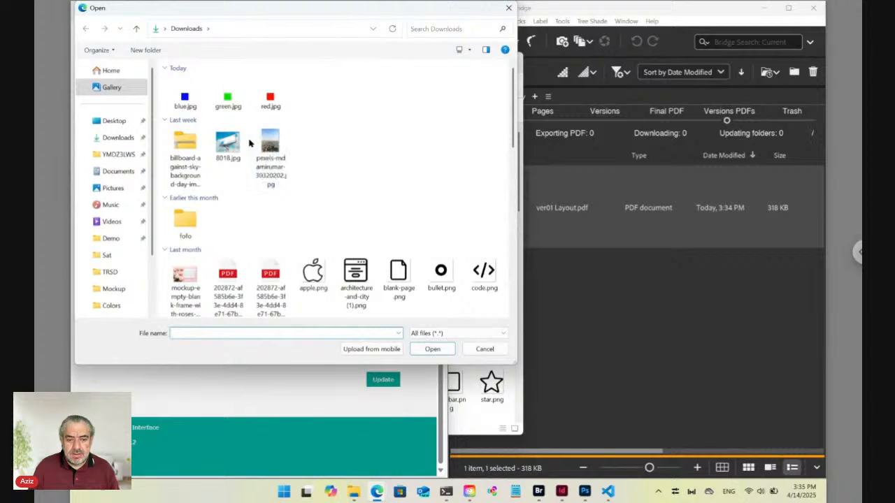
{"action": "left_click", "coordinate": [228, 143]}
{"action": "left_click", "coordinate": [427, 348]}
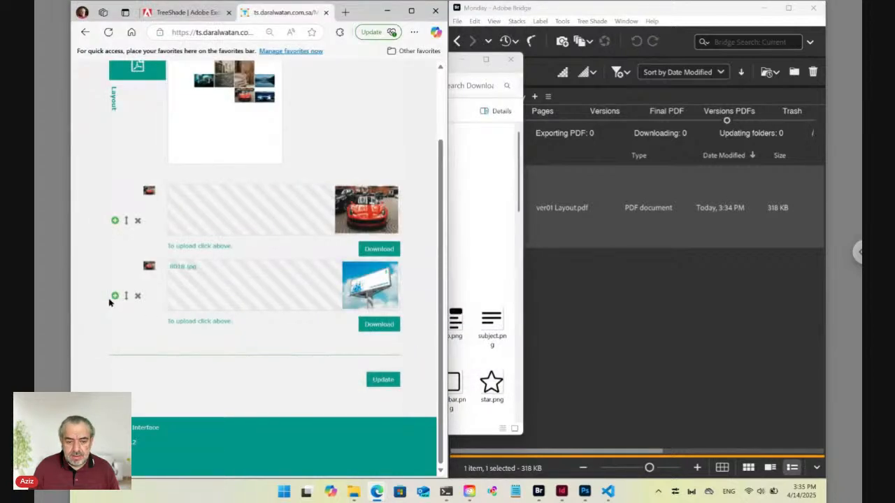
Duplicate the billboard entry and replace the new copy's photo with mockup-empty-blank-frame-with-roses-around-with-rose-background.jpg
{"action": "left_click", "coordinate": [115, 296]}
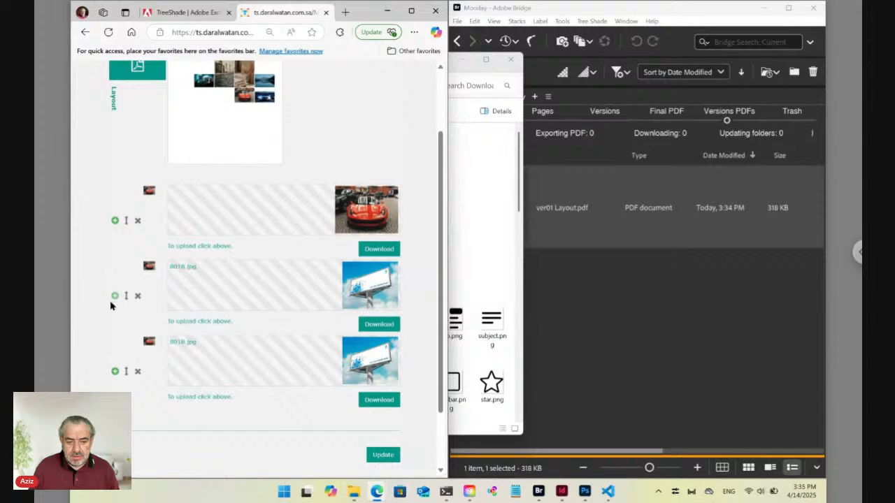
{"action": "left_click", "coordinate": [232, 360]}
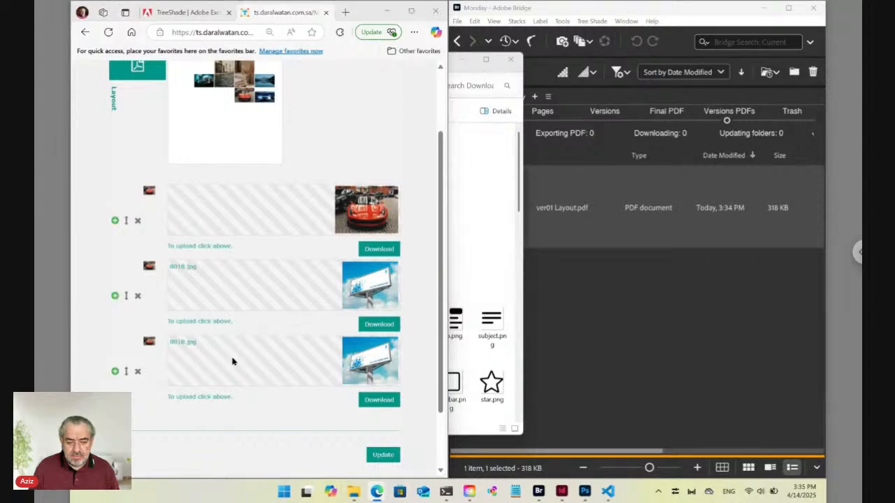
{"action": "left_click", "coordinate": [188, 281]}
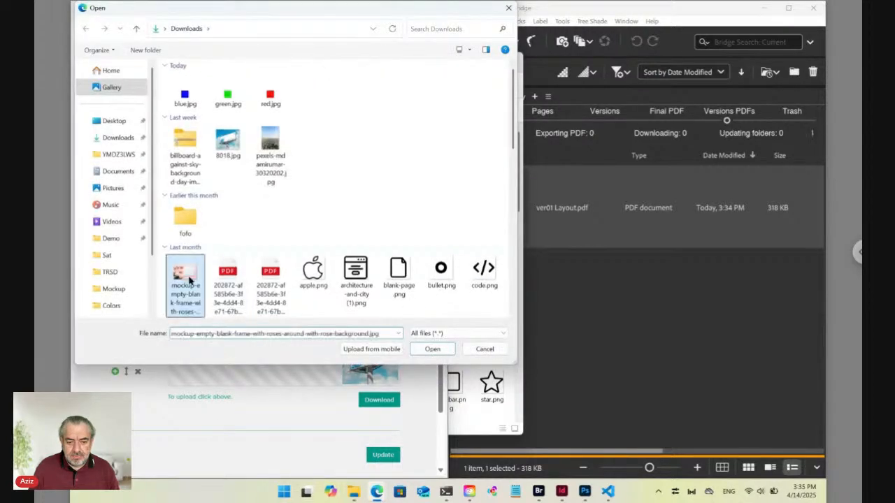
{"action": "left_click", "coordinate": [442, 349]}
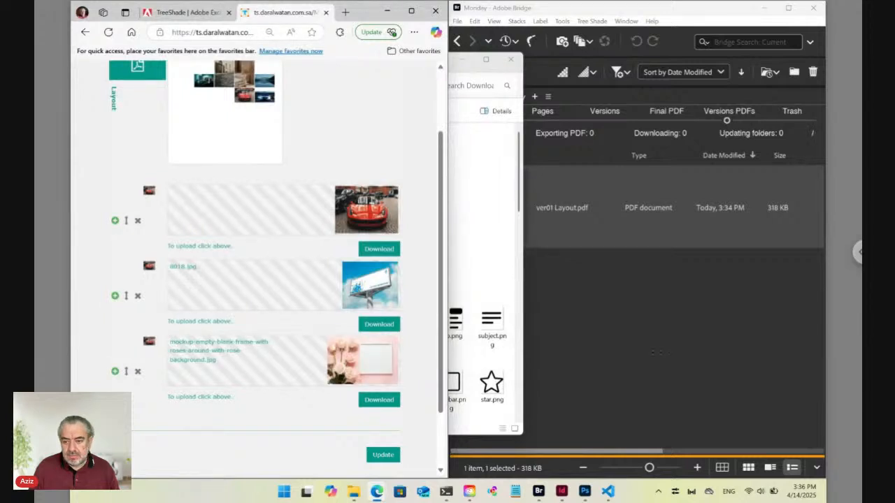
Switch to InDesign, restore its window down beside the browser, and submit the photo list update on the web page
{"action": "left_click", "coordinate": [657, 348]}
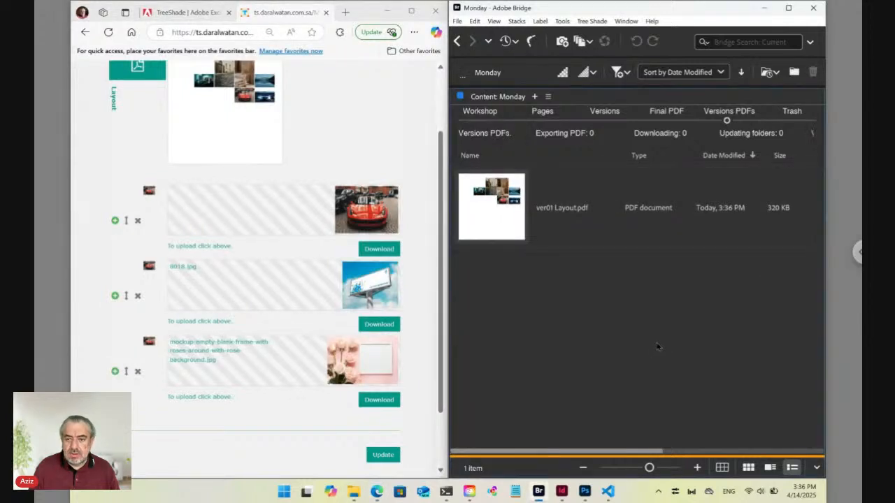
{"action": "left_click", "coordinate": [561, 491]}
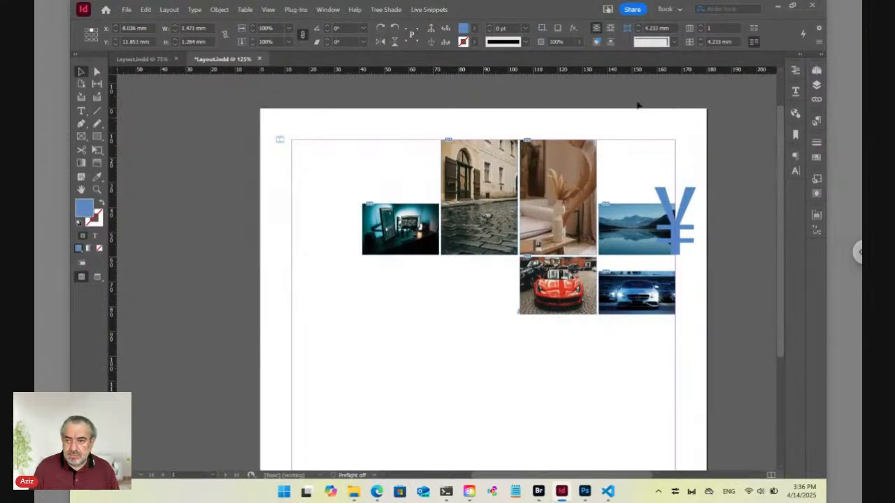
{"action": "left_click", "coordinate": [793, 5]}
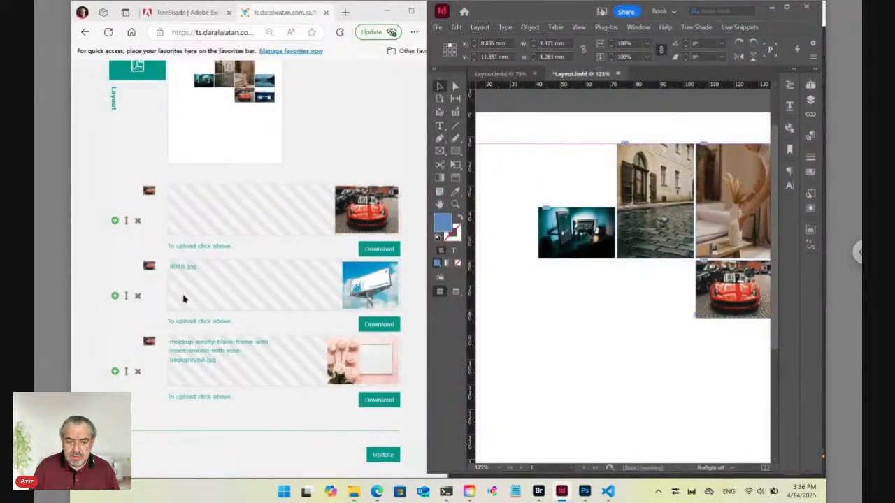
{"action": "left_click", "coordinate": [92, 258]}
{"action": "left_click", "coordinate": [383, 454]}
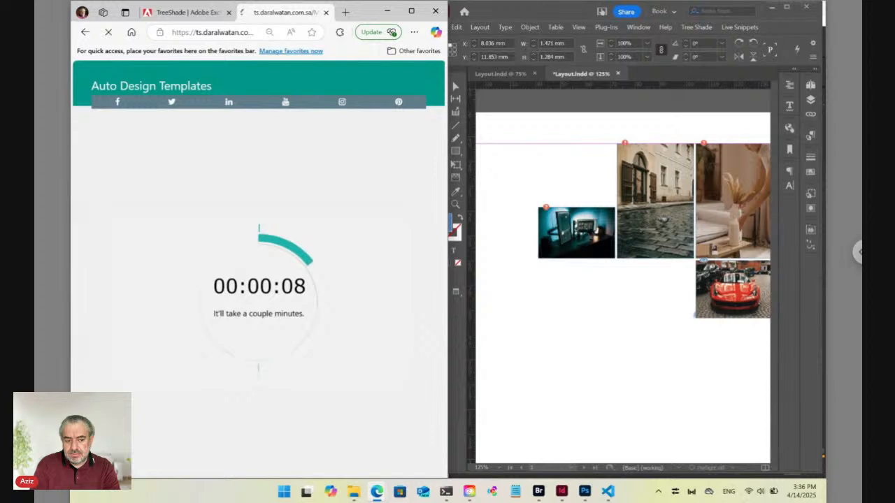
Bring Bridge up beside the browser, move the pink roses frame photo to order 1 on the web page, and submit the update
{"action": "key", "text": "alt+Tab"}
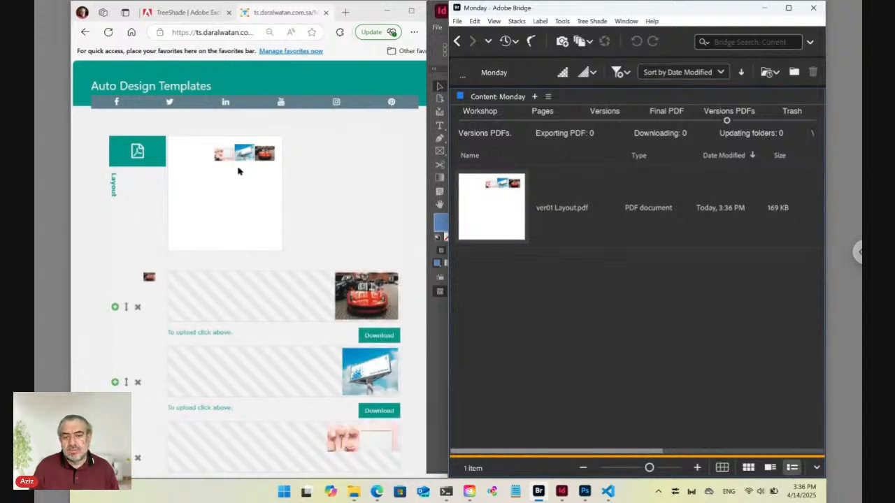
{"action": "scroll", "coordinate": [237, 171], "scroll_direction": "down", "scroll_amount": 2}
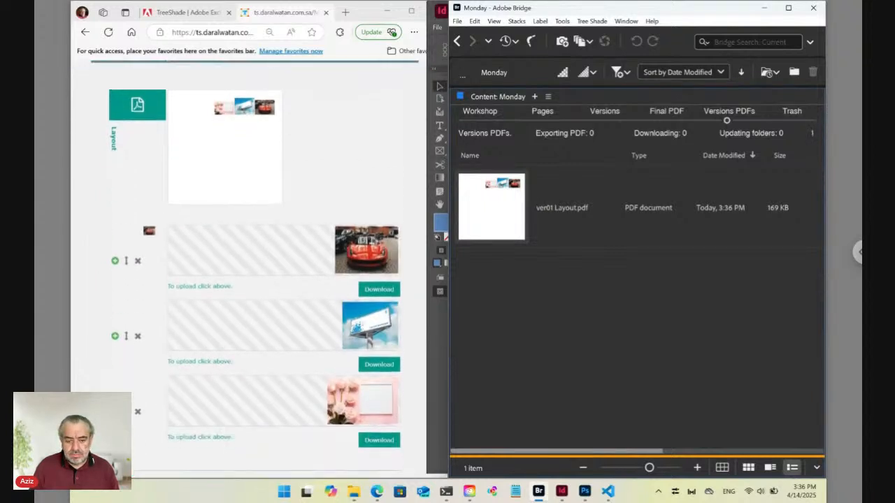
{"action": "scroll", "coordinate": [238, 266], "scroll_direction": "down", "scroll_amount": 2}
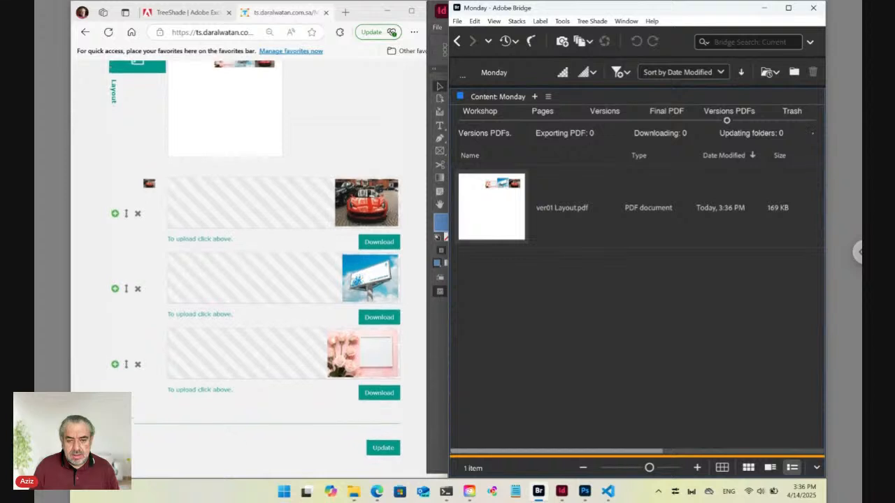
{"action": "scroll", "coordinate": [255, 259], "scroll_direction": "up", "scroll_amount": 1}
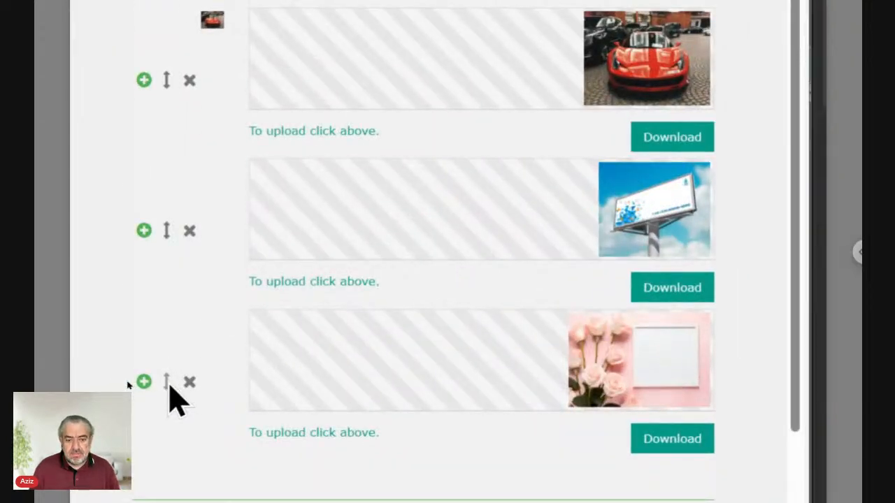
{"action": "left_click", "coordinate": [167, 382]}
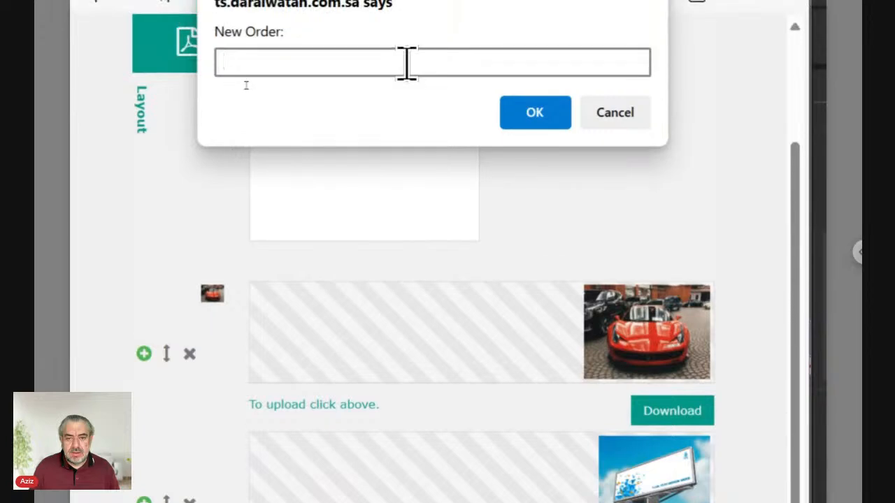
{"action": "type", "text": "1"}
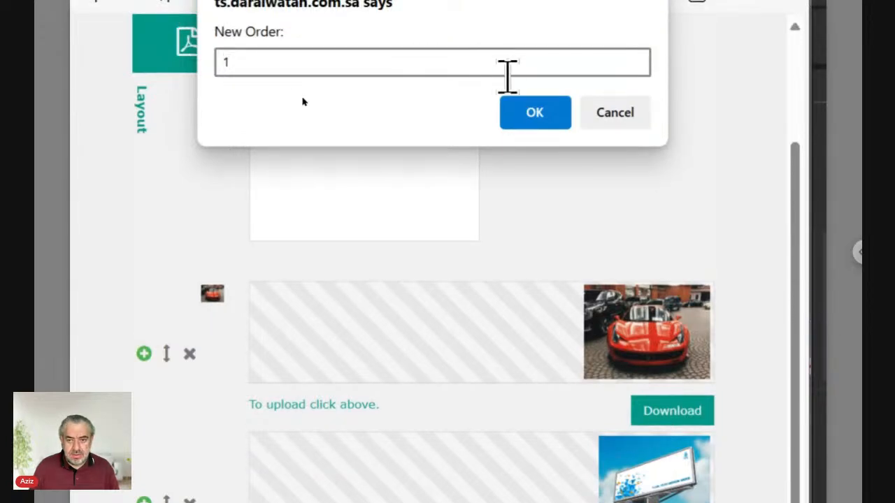
{"action": "left_click", "coordinate": [535, 114]}
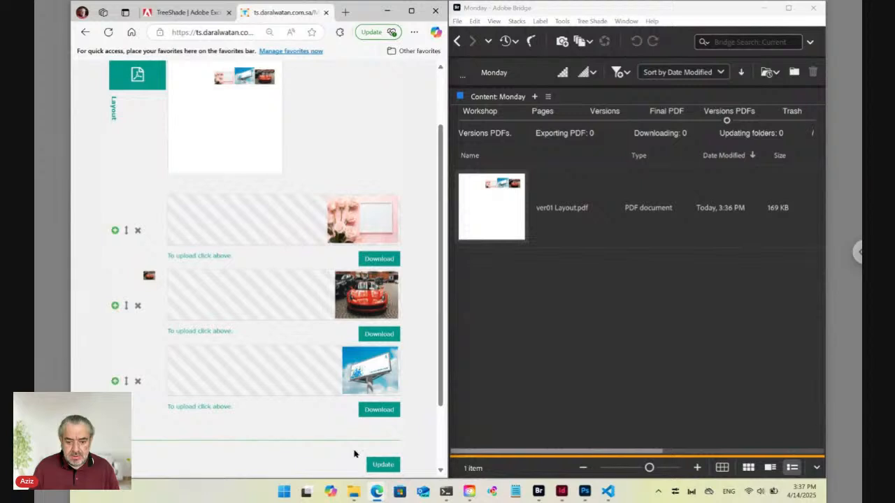
{"action": "left_click", "coordinate": [382, 465]}
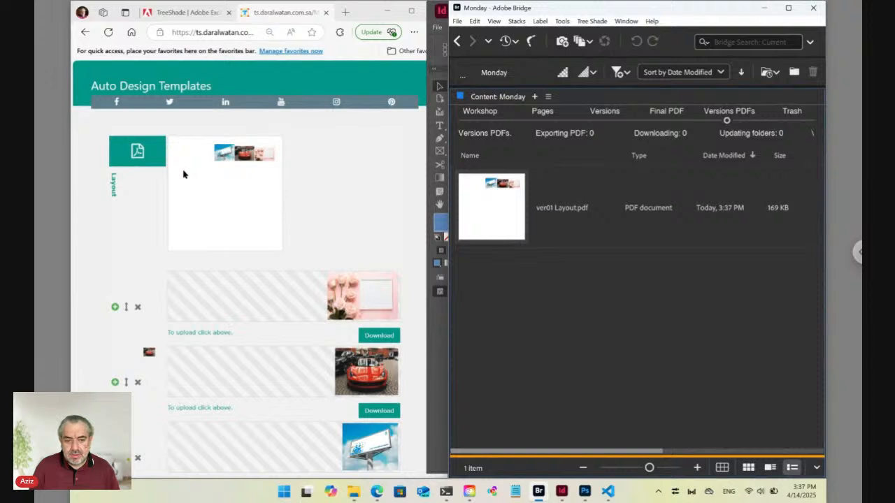
Show the Monday job's Workshop files in Bridge and open the Links folder to examine the layout's linked photo files
{"action": "scroll", "coordinate": [184, 173], "scroll_direction": "down", "scroll_amount": 1}
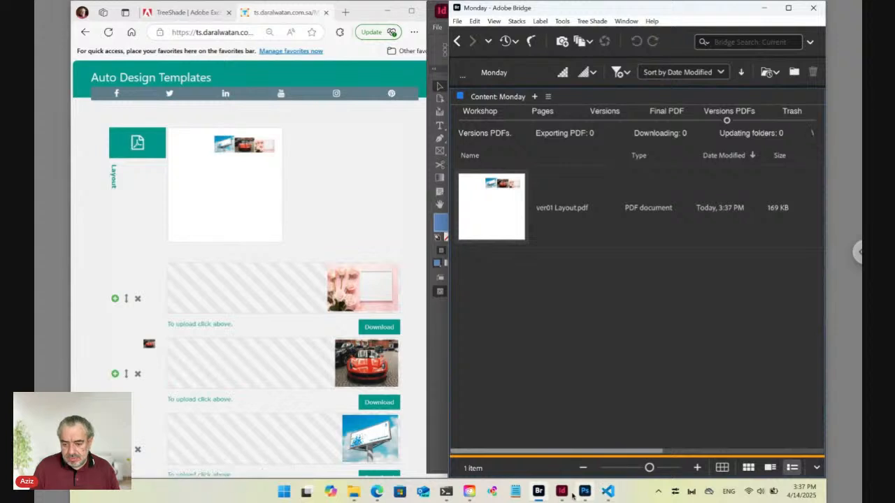
{"action": "mouse_move", "coordinate": [563, 493]}
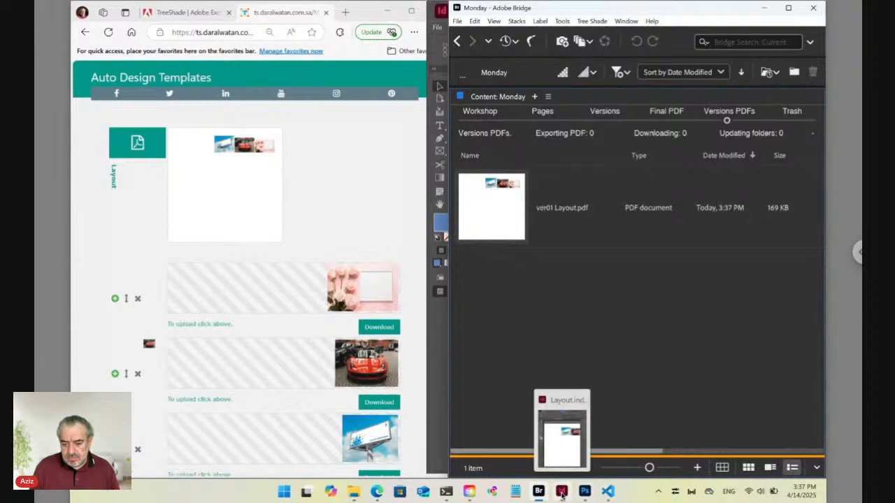
{"action": "left_click", "coordinate": [481, 122]}
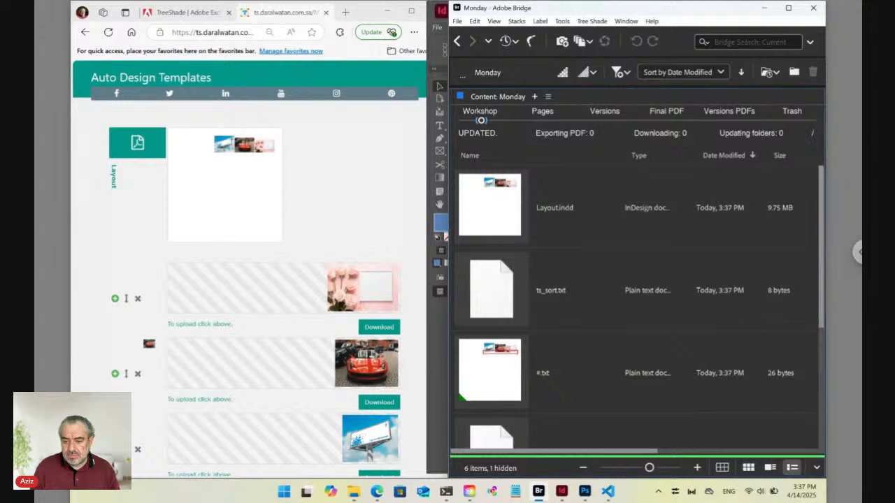
{"action": "scroll", "coordinate": [822, 316], "scroll_direction": "down", "scroll_amount": 1}
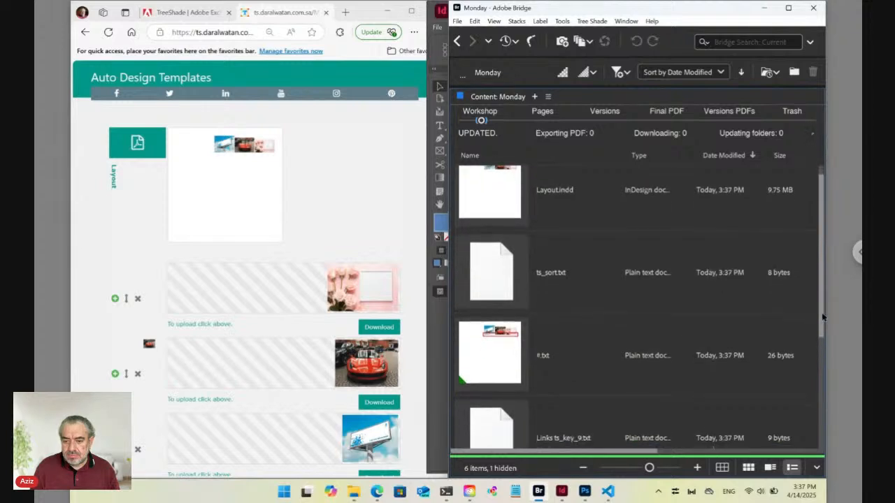
{"action": "left_click_drag", "start_coordinate": [822, 317], "coordinate": [829, 446]}
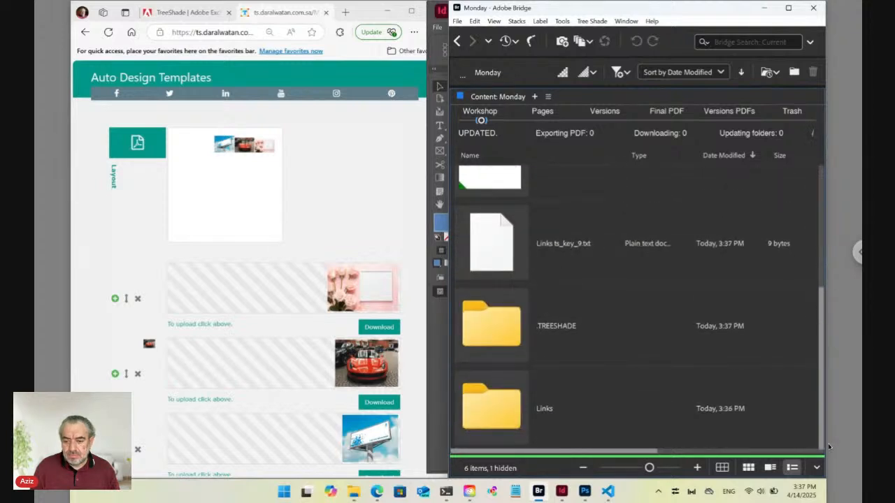
{"action": "double_click", "coordinate": [506, 408]}
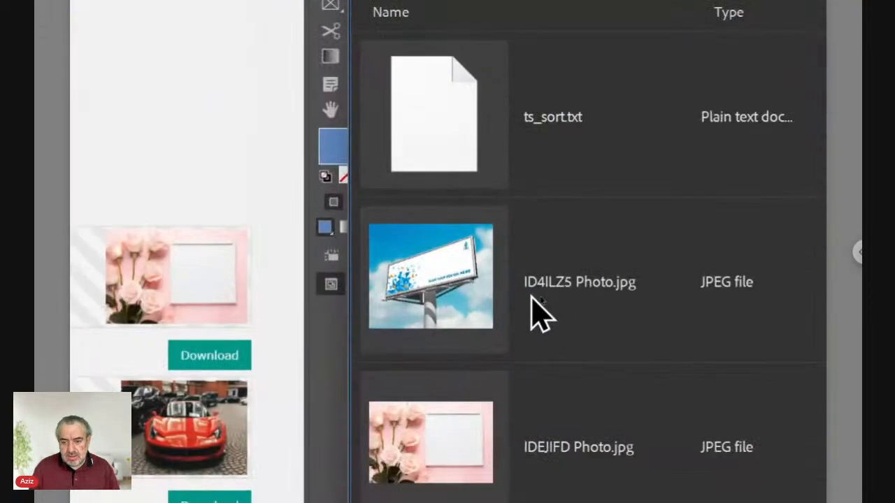
{"action": "scroll", "coordinate": [536, 294], "scroll_direction": "up", "scroll_amount": 1}
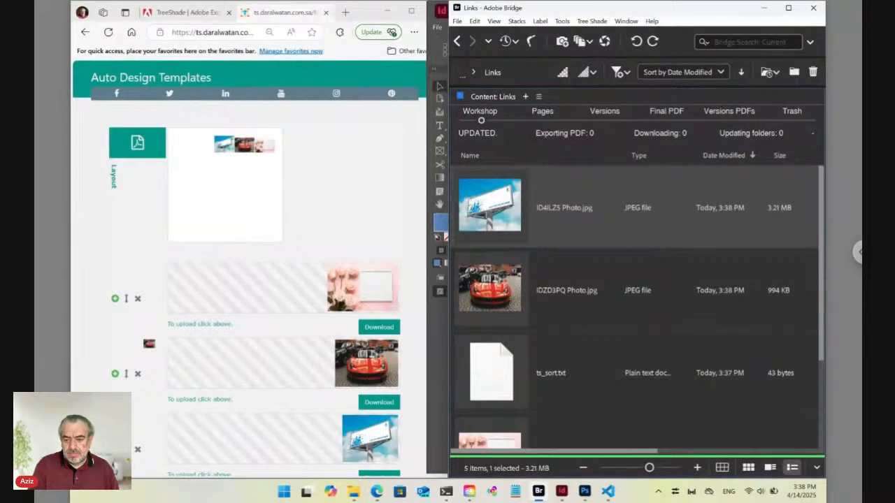
{"action": "scroll", "coordinate": [637, 307], "scroll_direction": "down", "scroll_amount": 2}
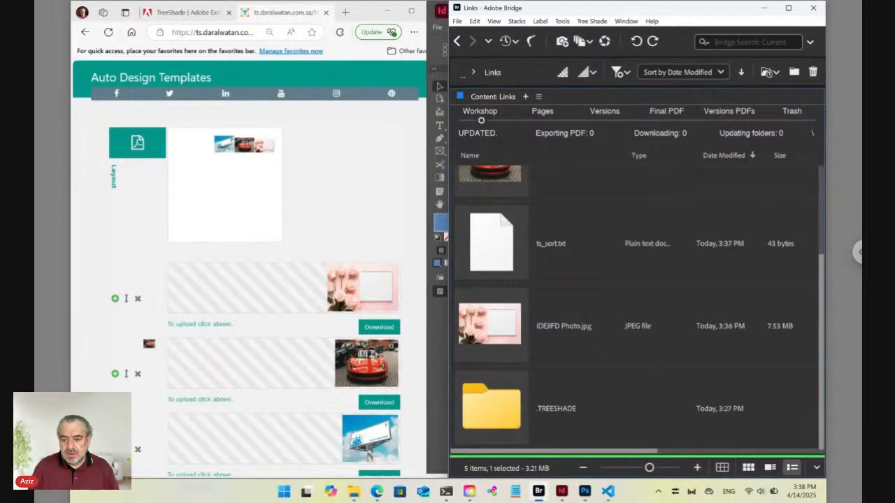